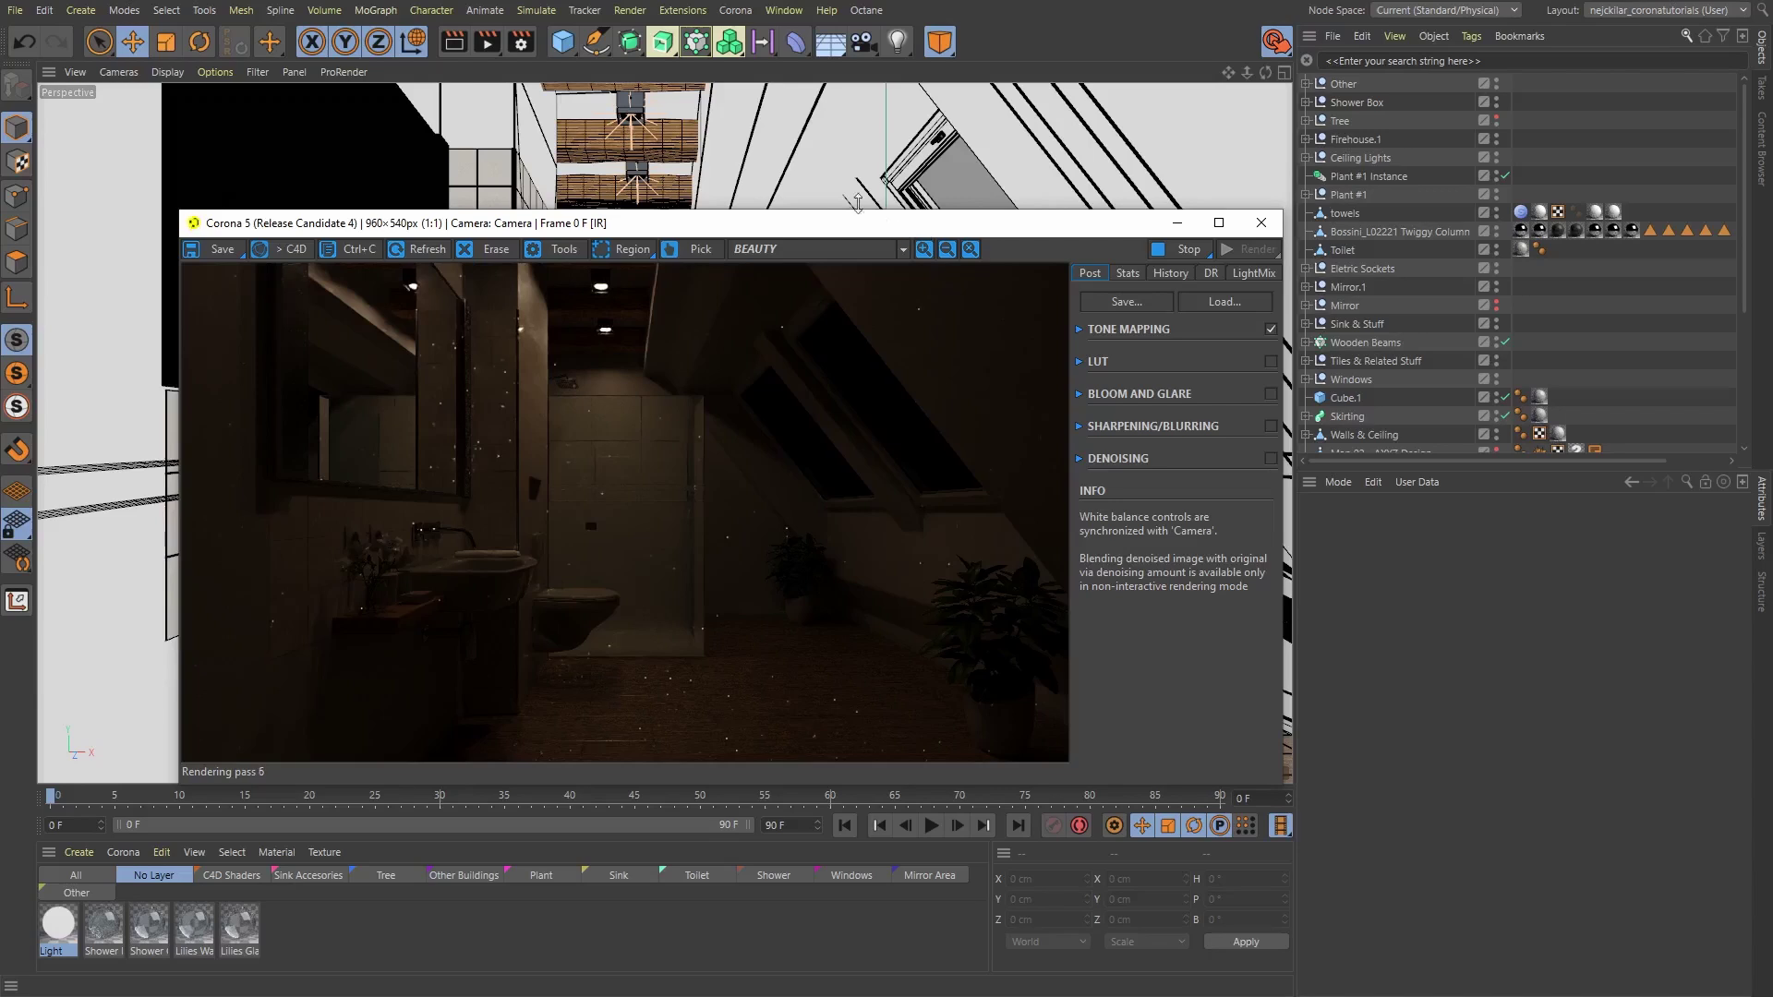
- Add a Corona Sky from the Corona menu to light the bathroom with physical daylight
left_click(741, 12)
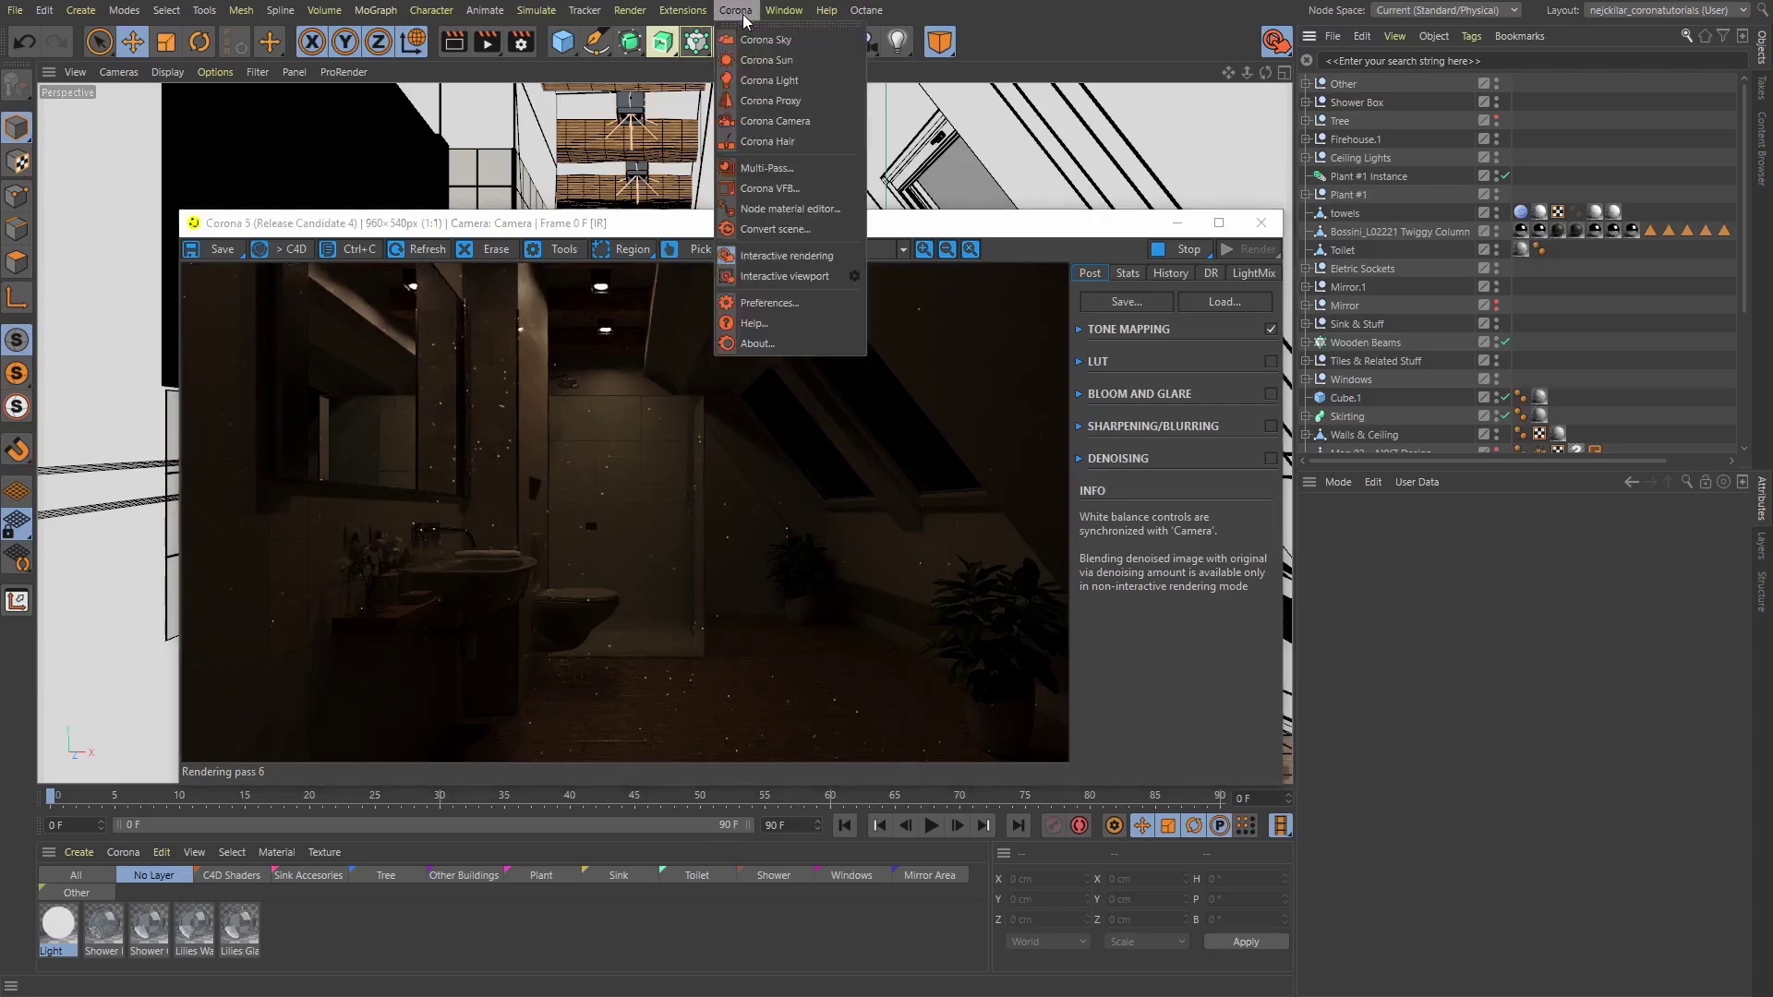
left_click(789, 43)
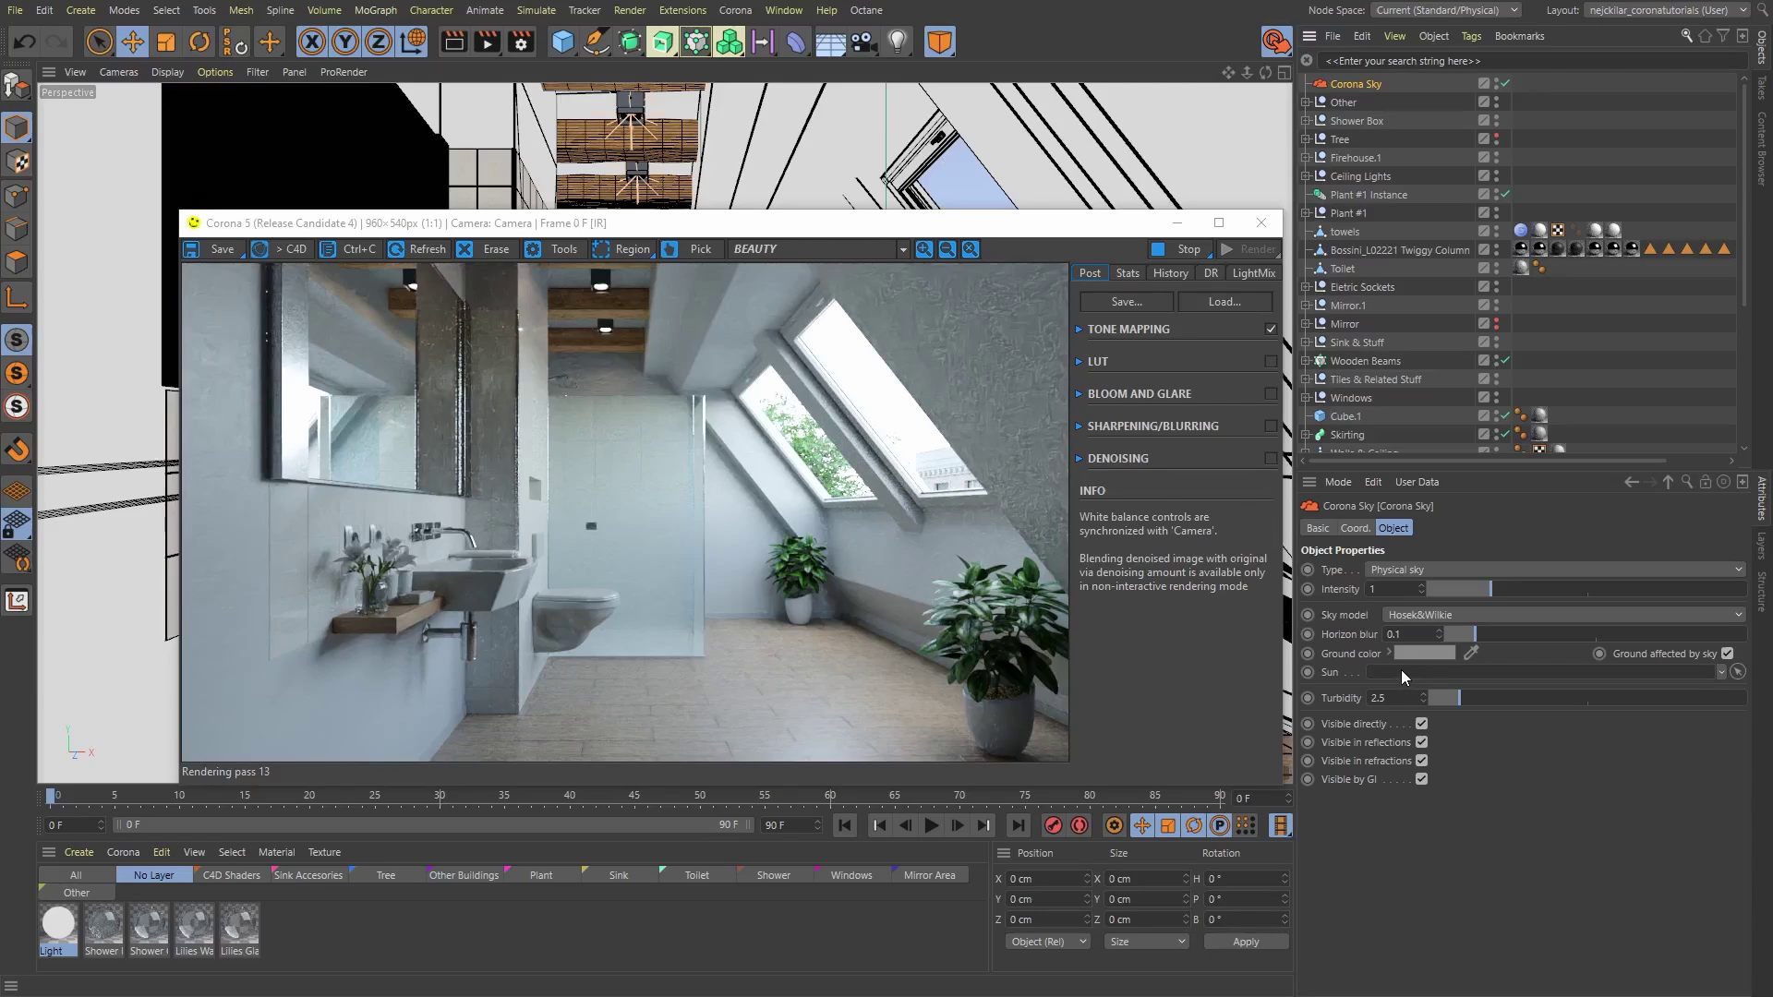
- Switch the Corona Sky's Type from Physical sky to Simple color
left_click(1405, 569)
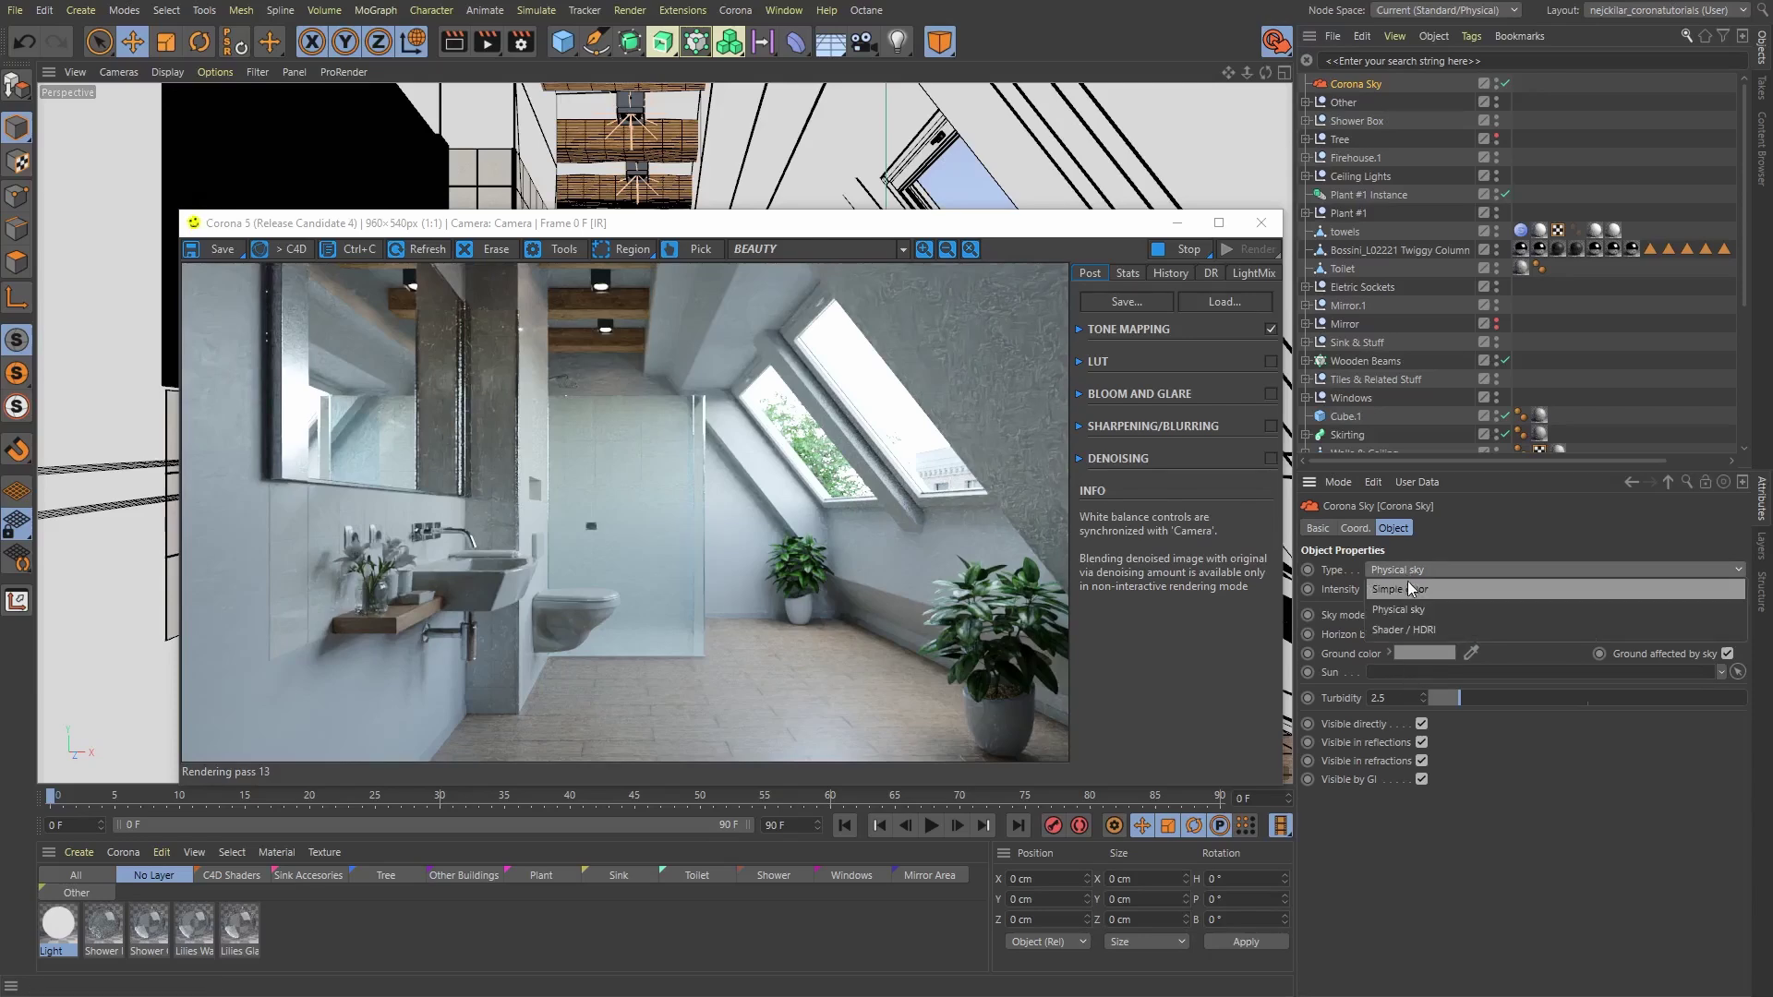
left_click(1394, 591)
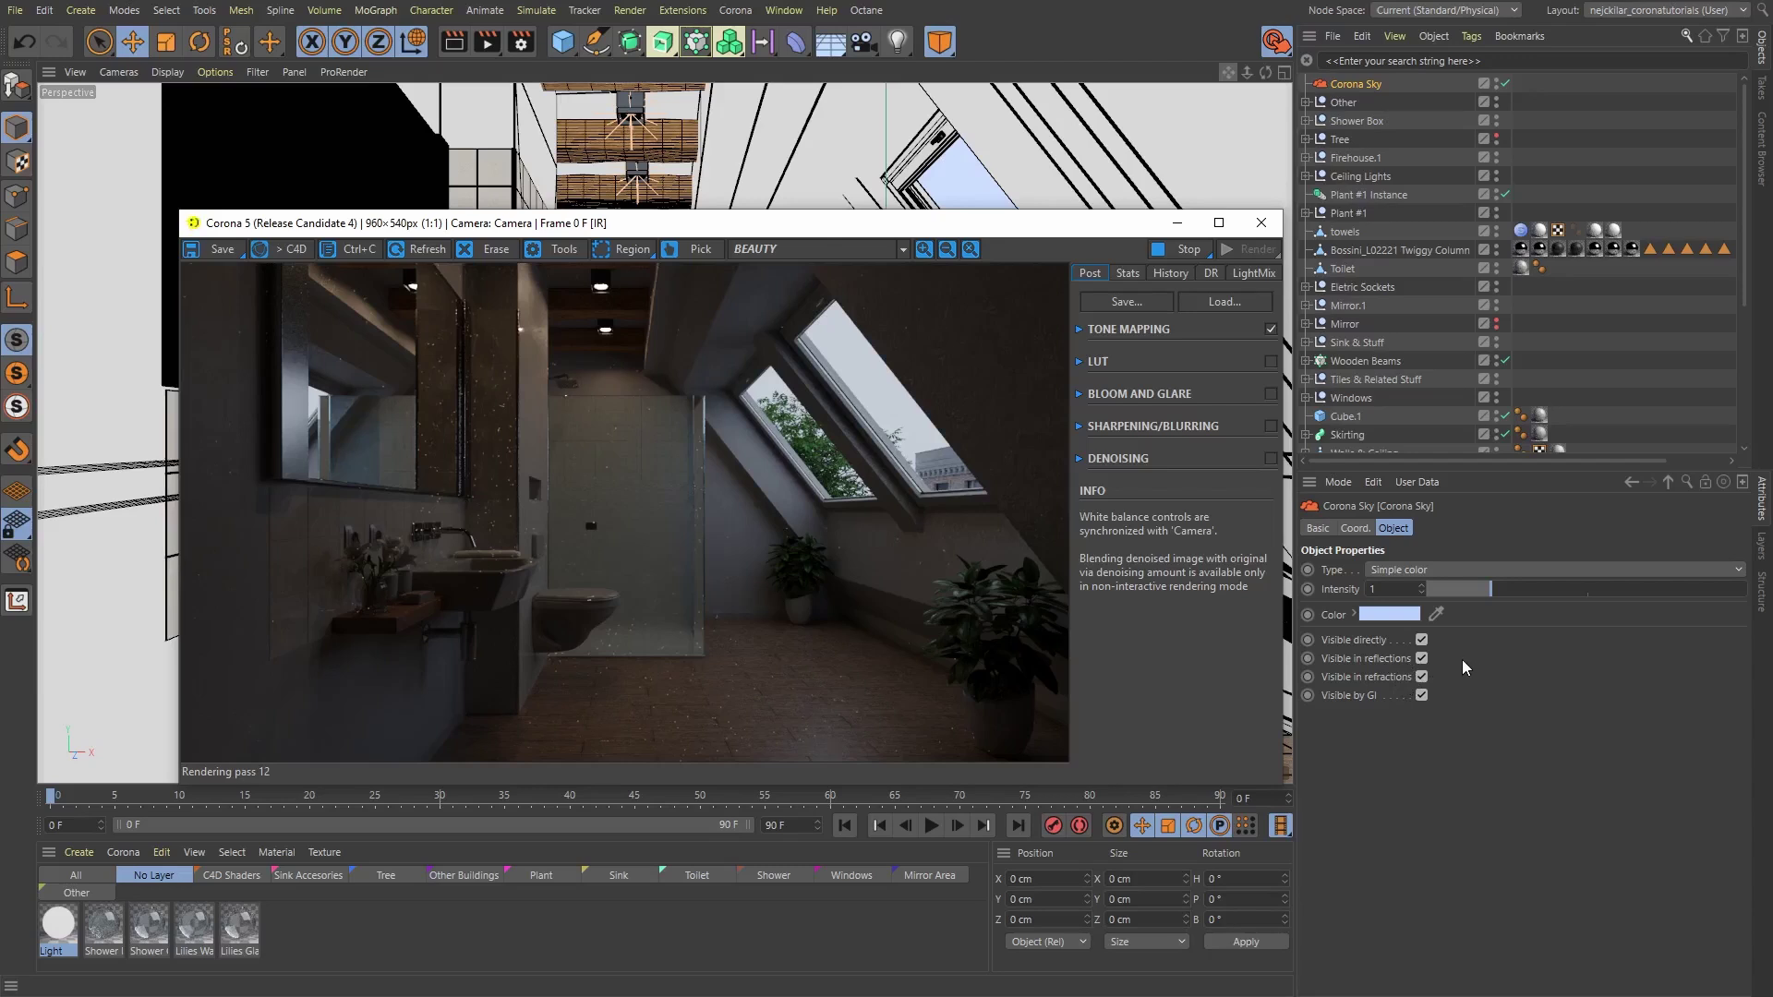
left_click(1424, 639)
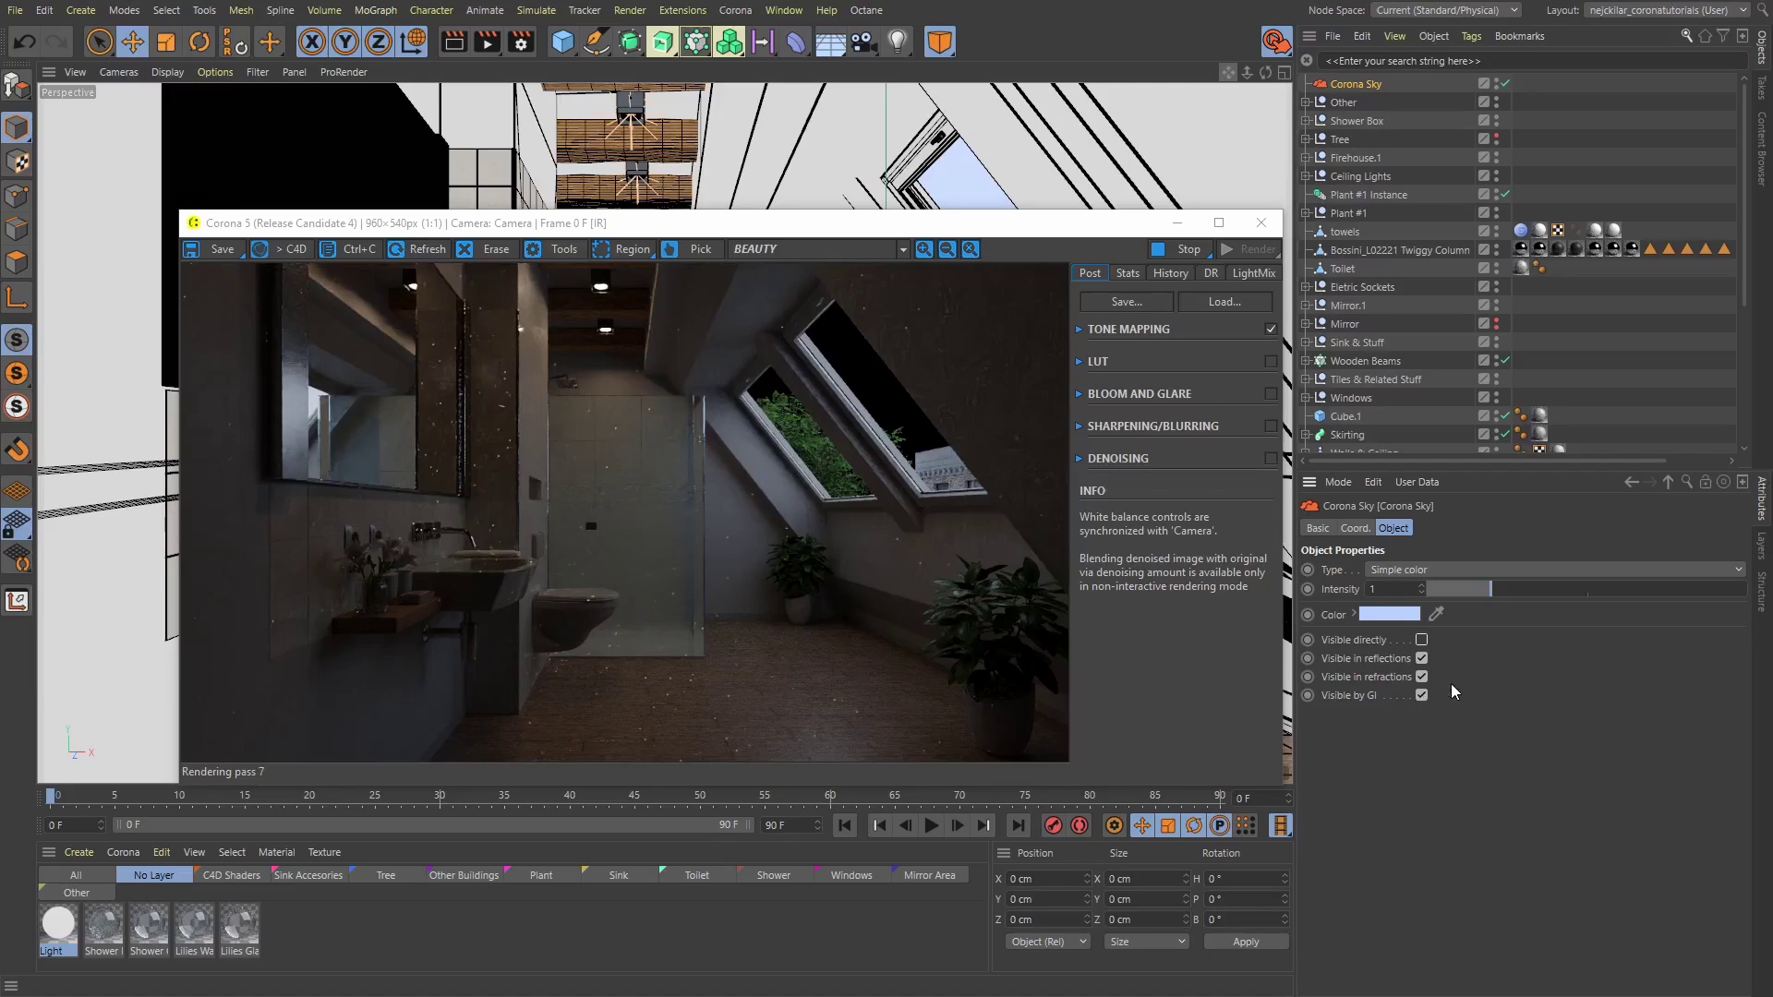
right_click(1366, 86)
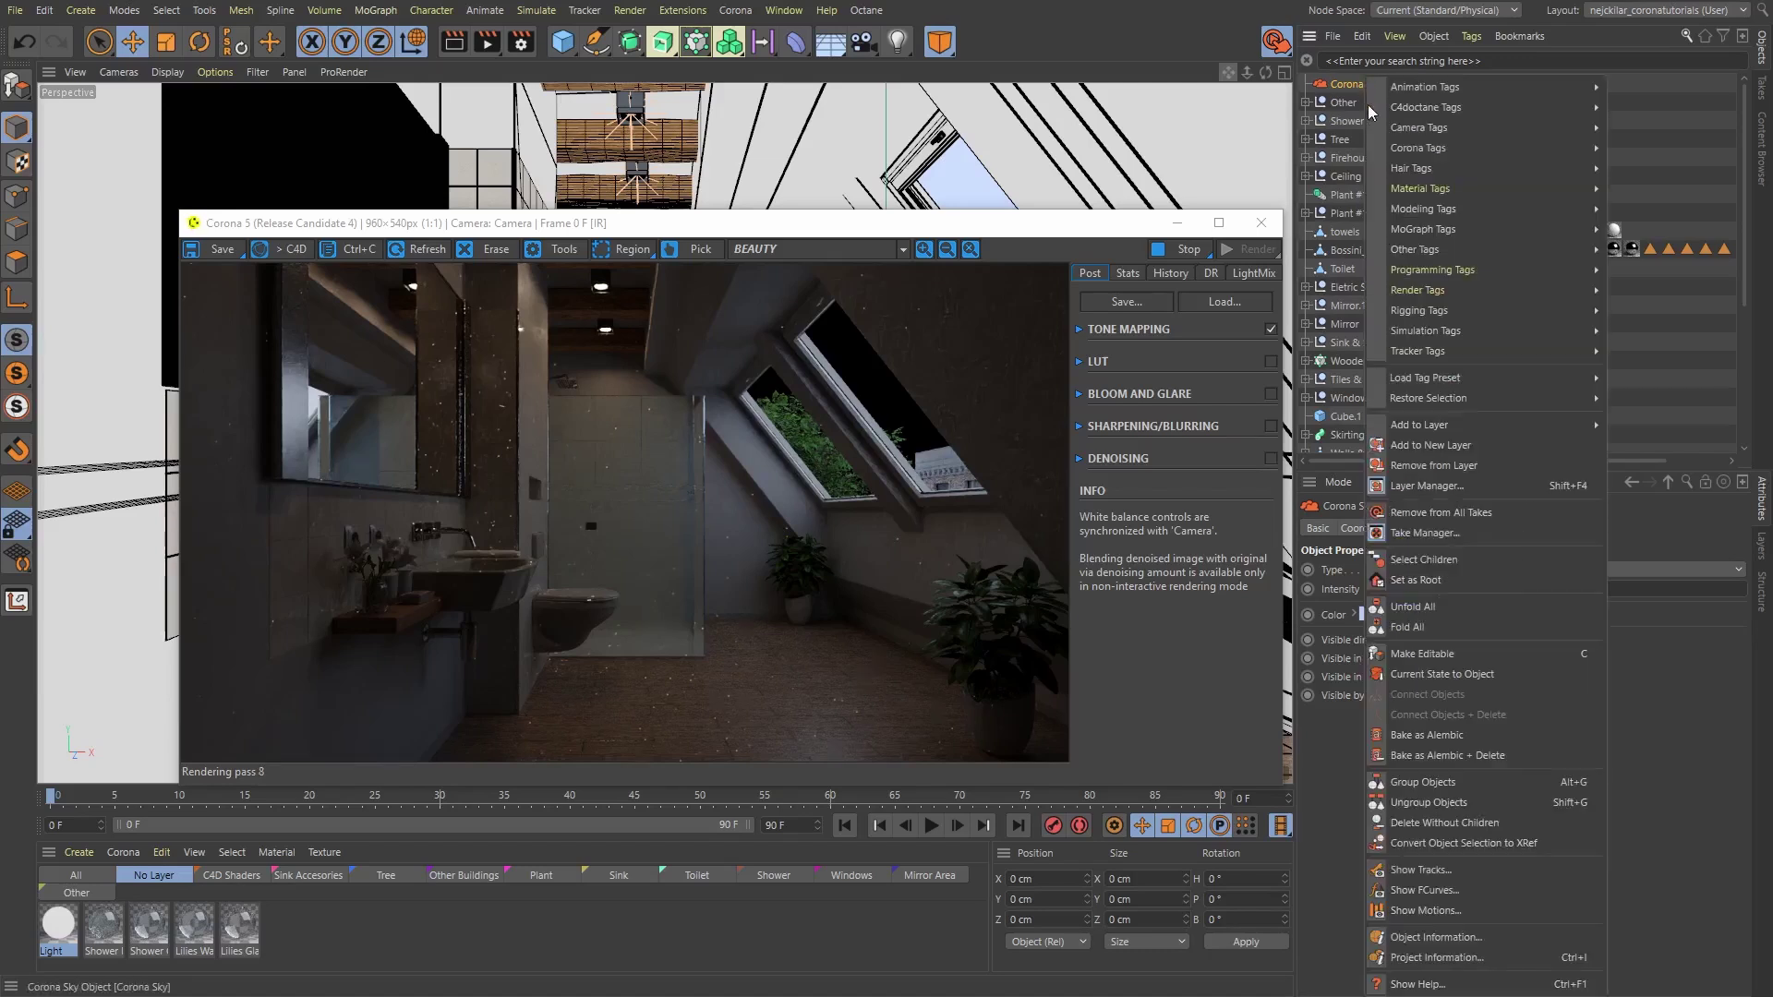
mouse_move(1478, 150)
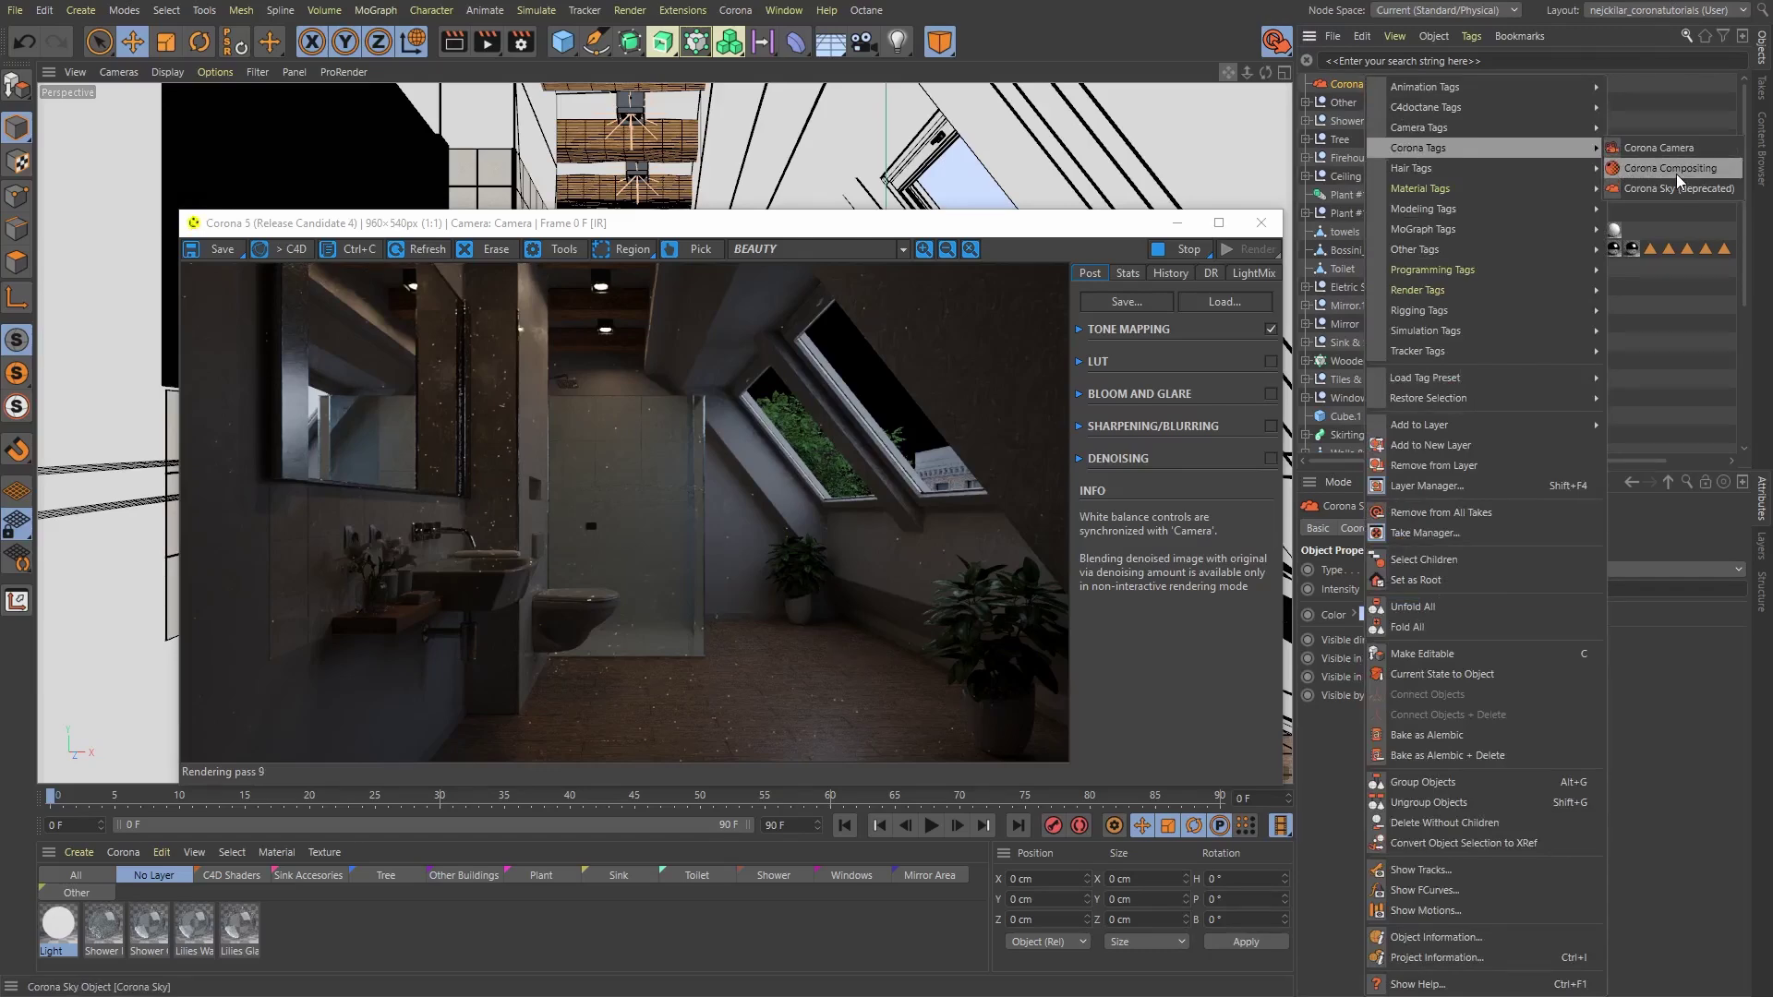
left_click(1644, 737)
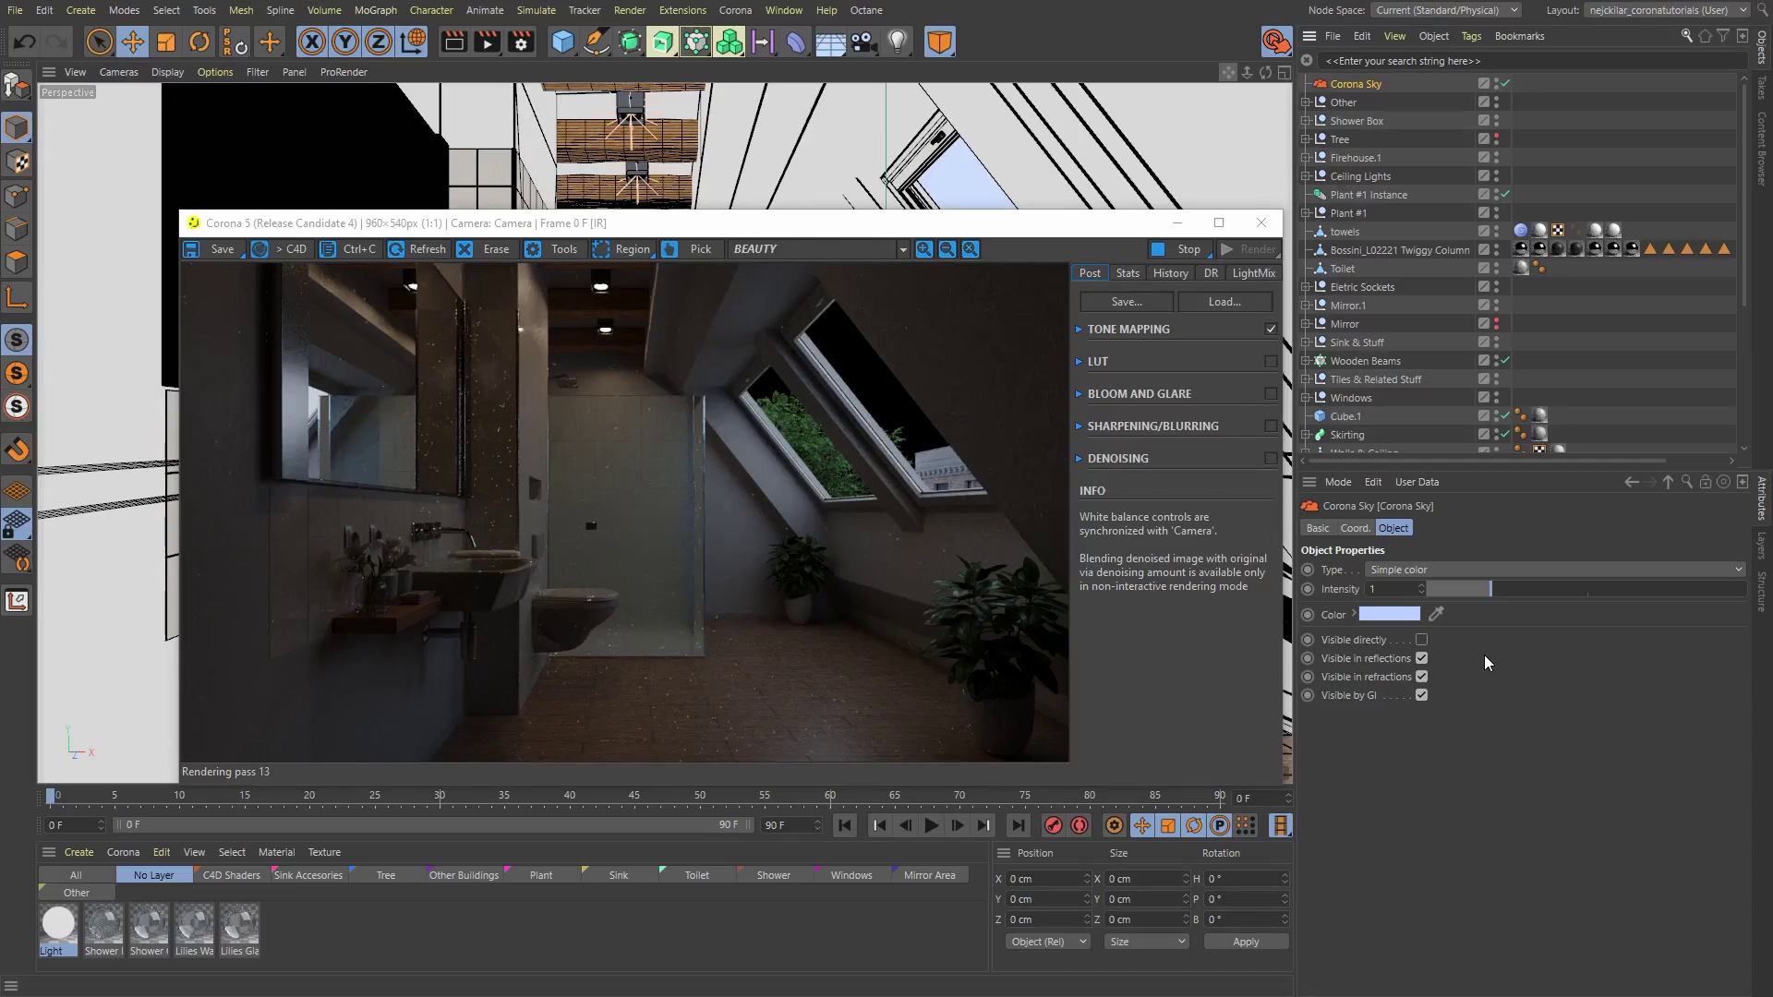
left_click(1422, 639)
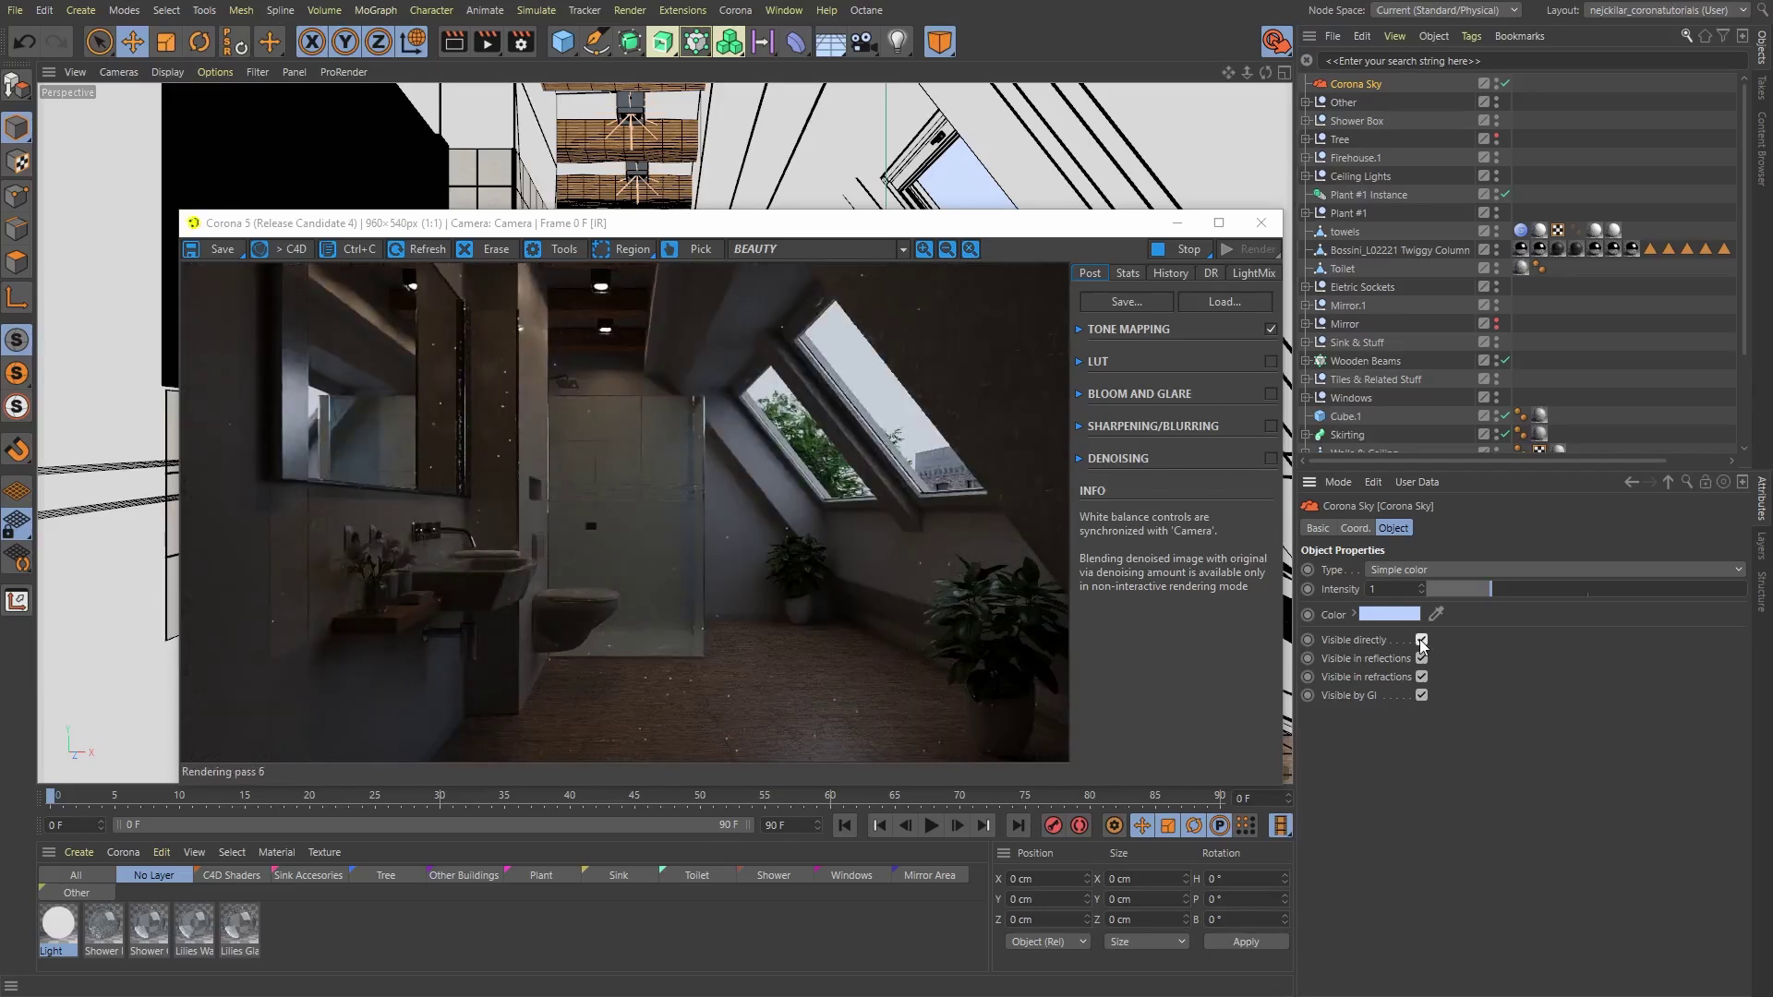
- Set the sky Type to Shader / HDRI and load cloudy_sun38deg_0086-03.hdr without copying it
left_click(1412, 570)
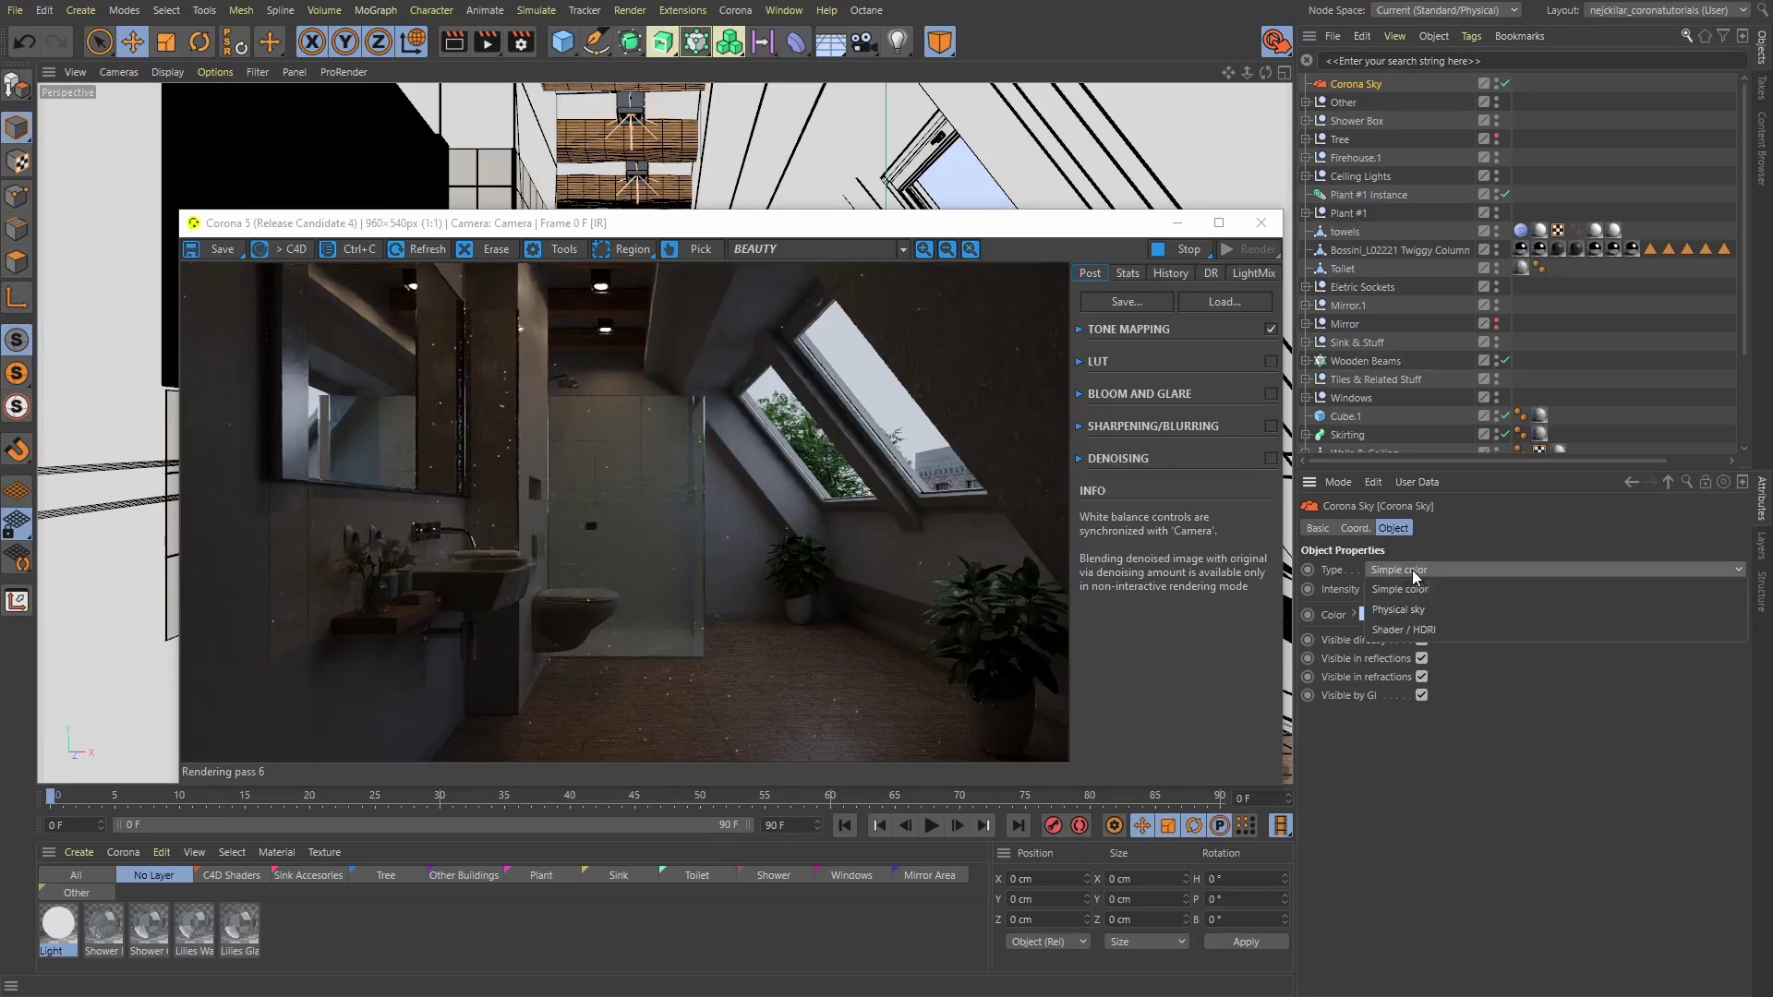
left_click(1422, 631)
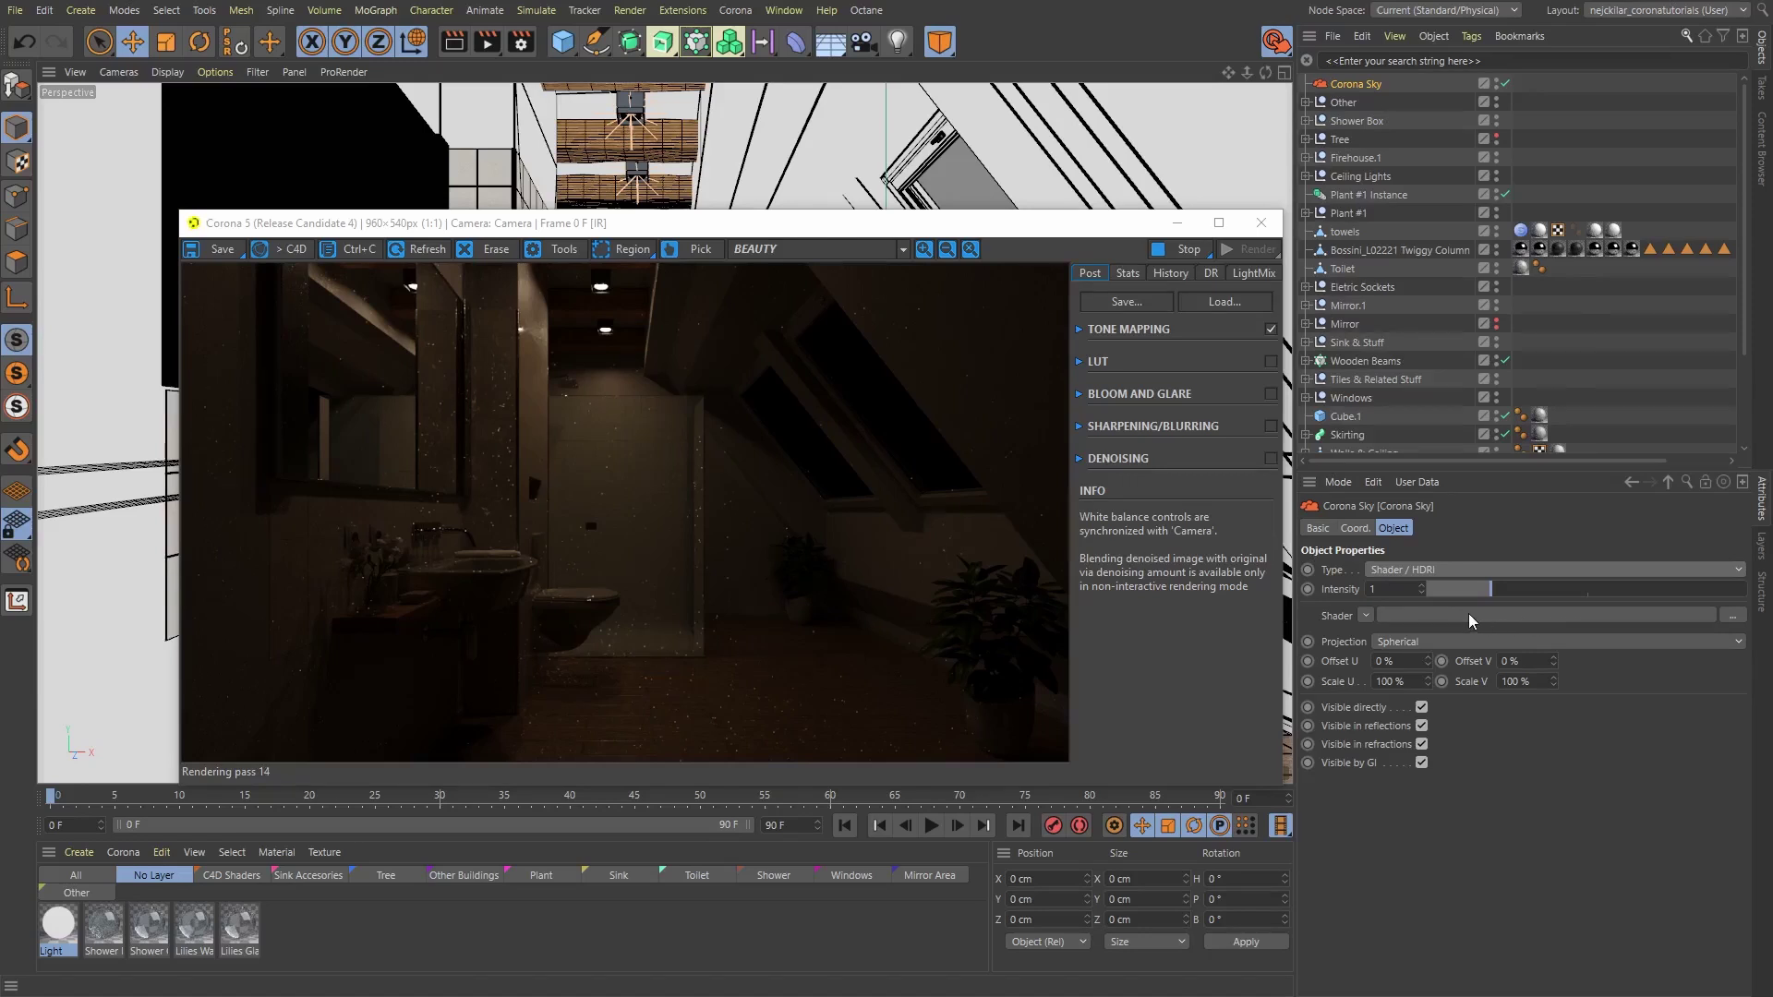
left_click_drag(1588, 517, 1432, 614)
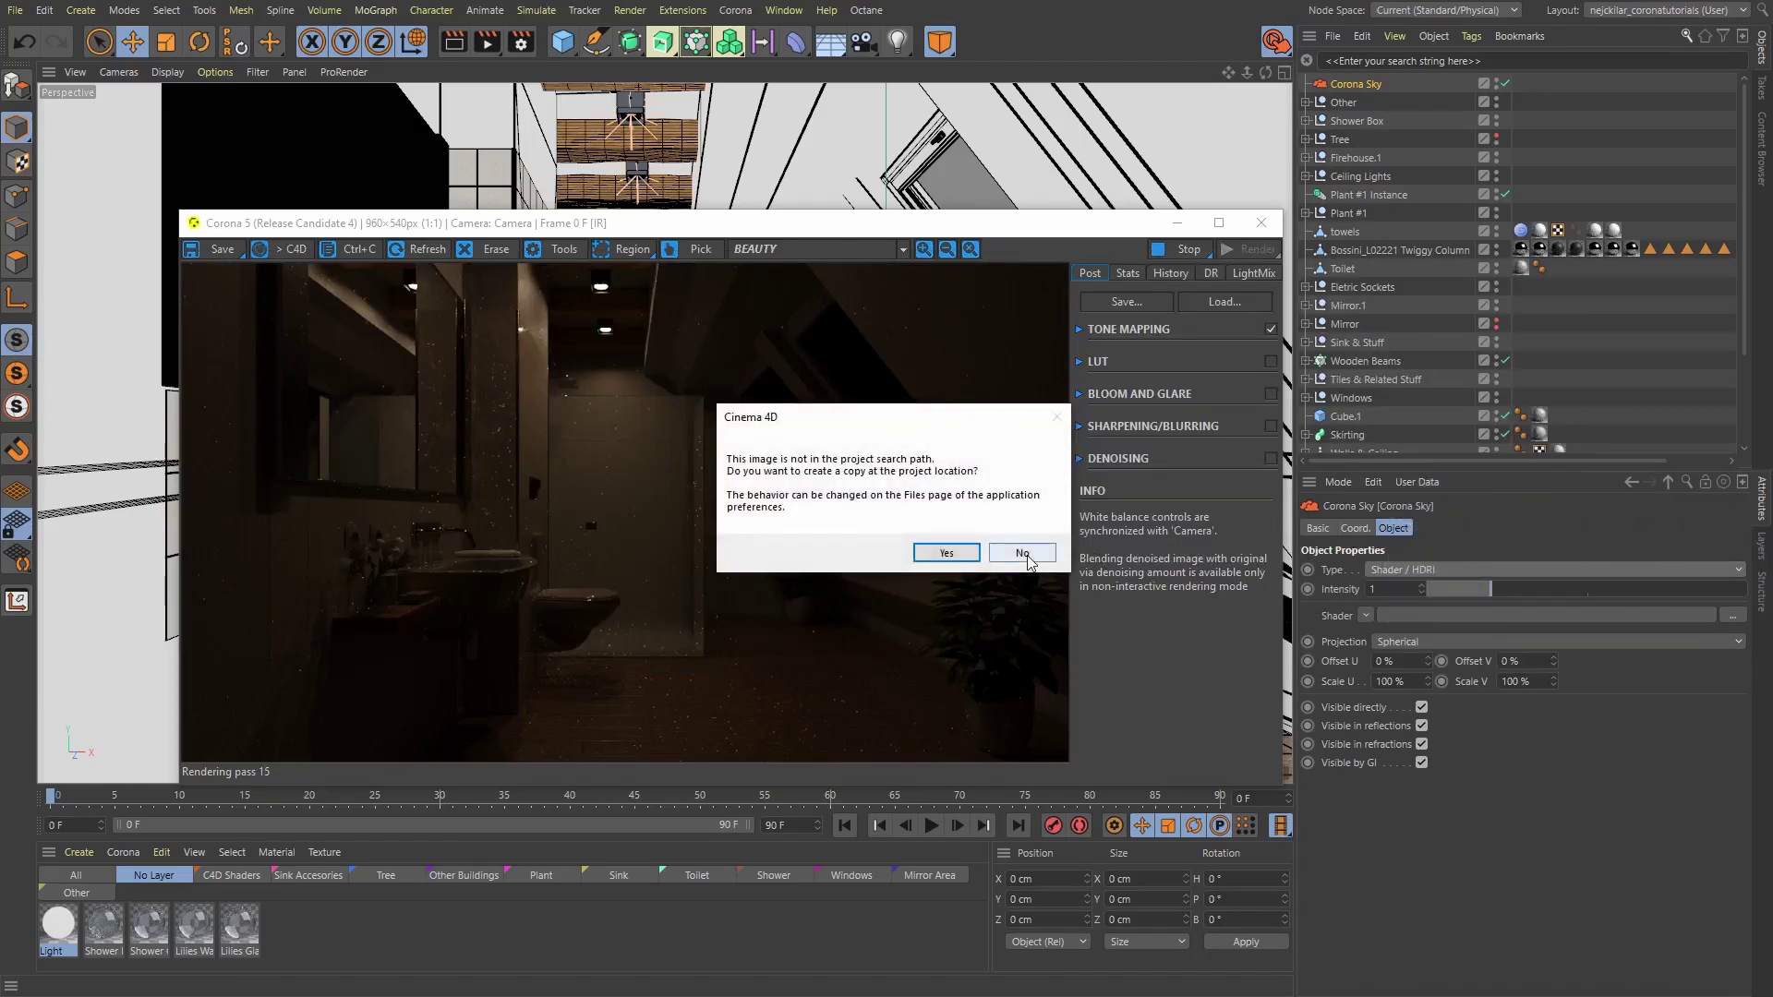
left_click(1027, 556)
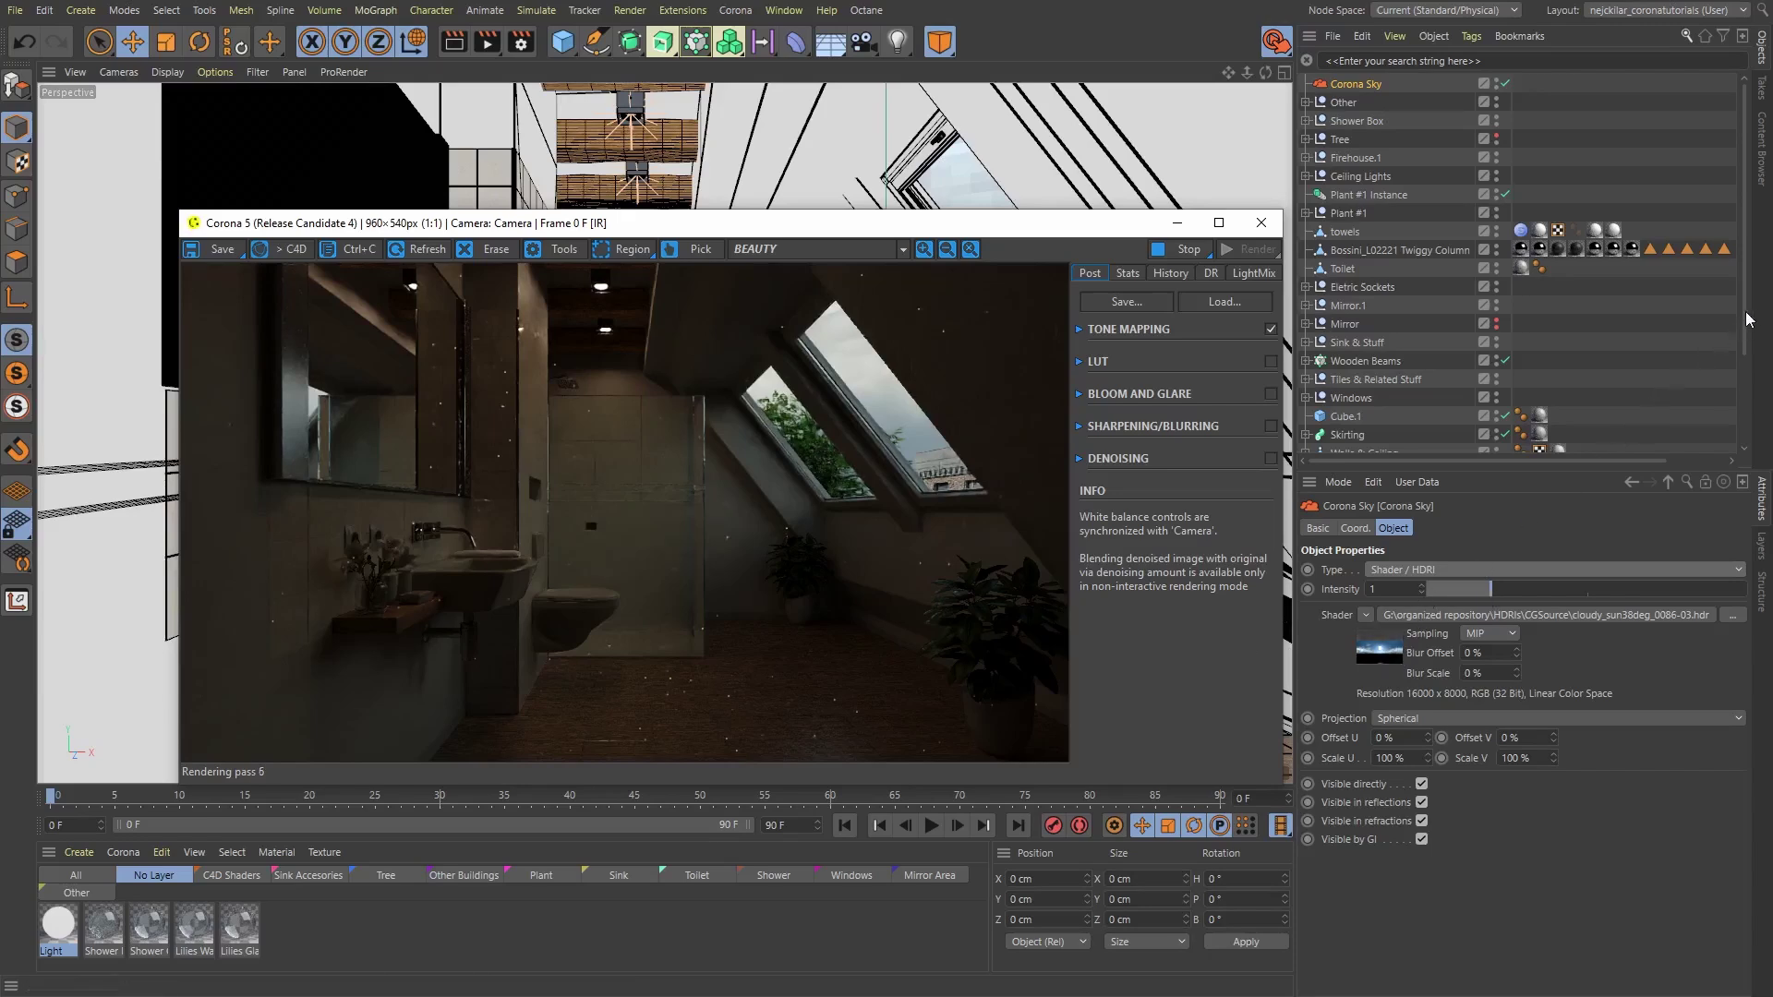
- Render through the Camera - HDRI camera
scroll(1593, 436, "down", 4)
left_click(1505, 425)
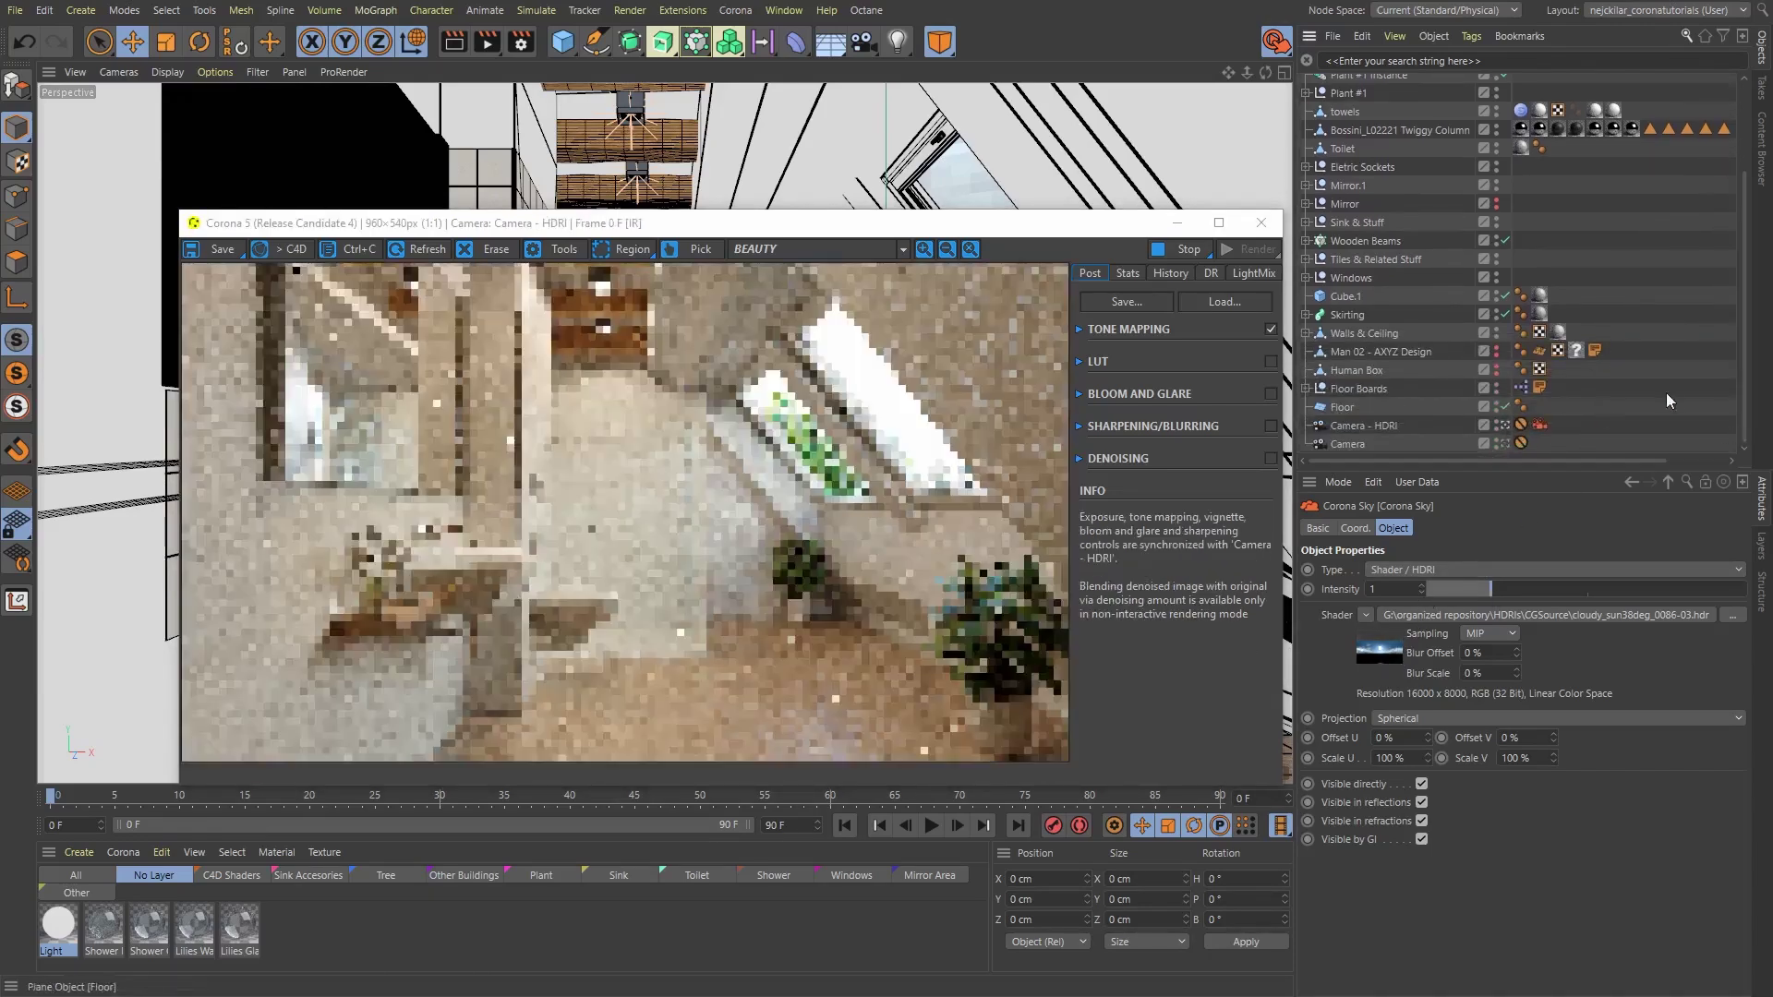
left_click_drag(1736, 391, 1744, 300)
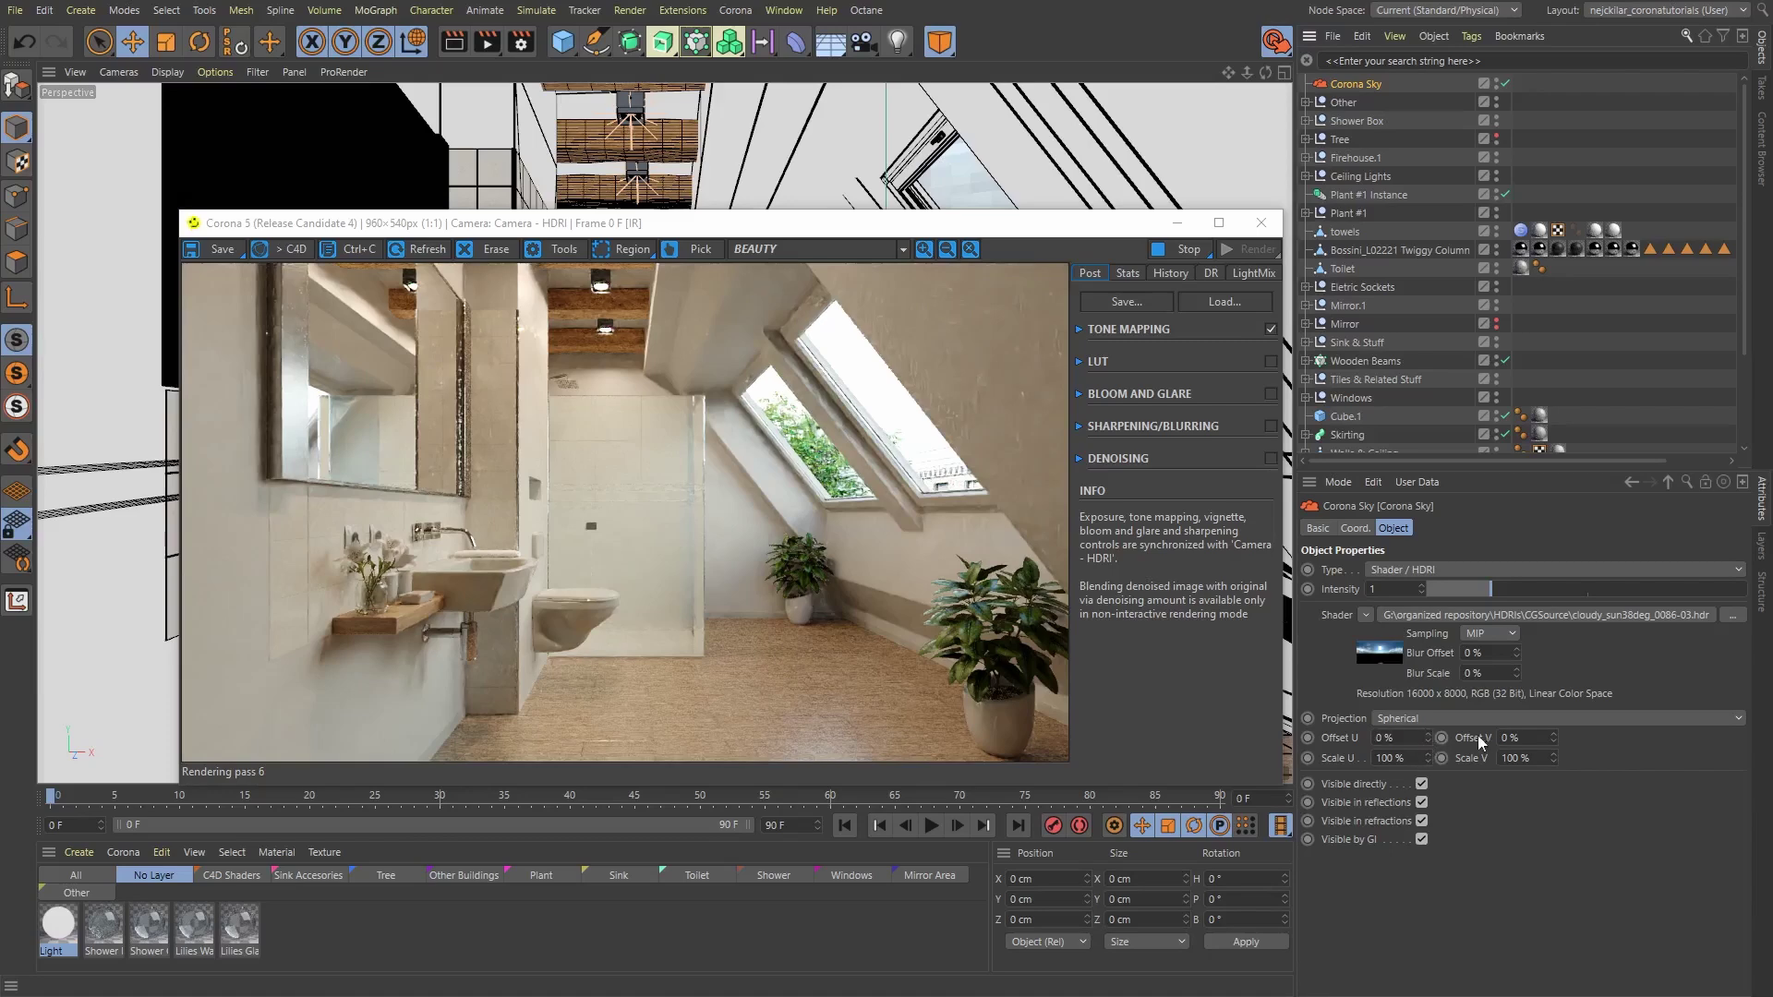
- Set the HDRI sky's Offset U to 60 %
left_click(1383, 737)
type("60")
key("Return")
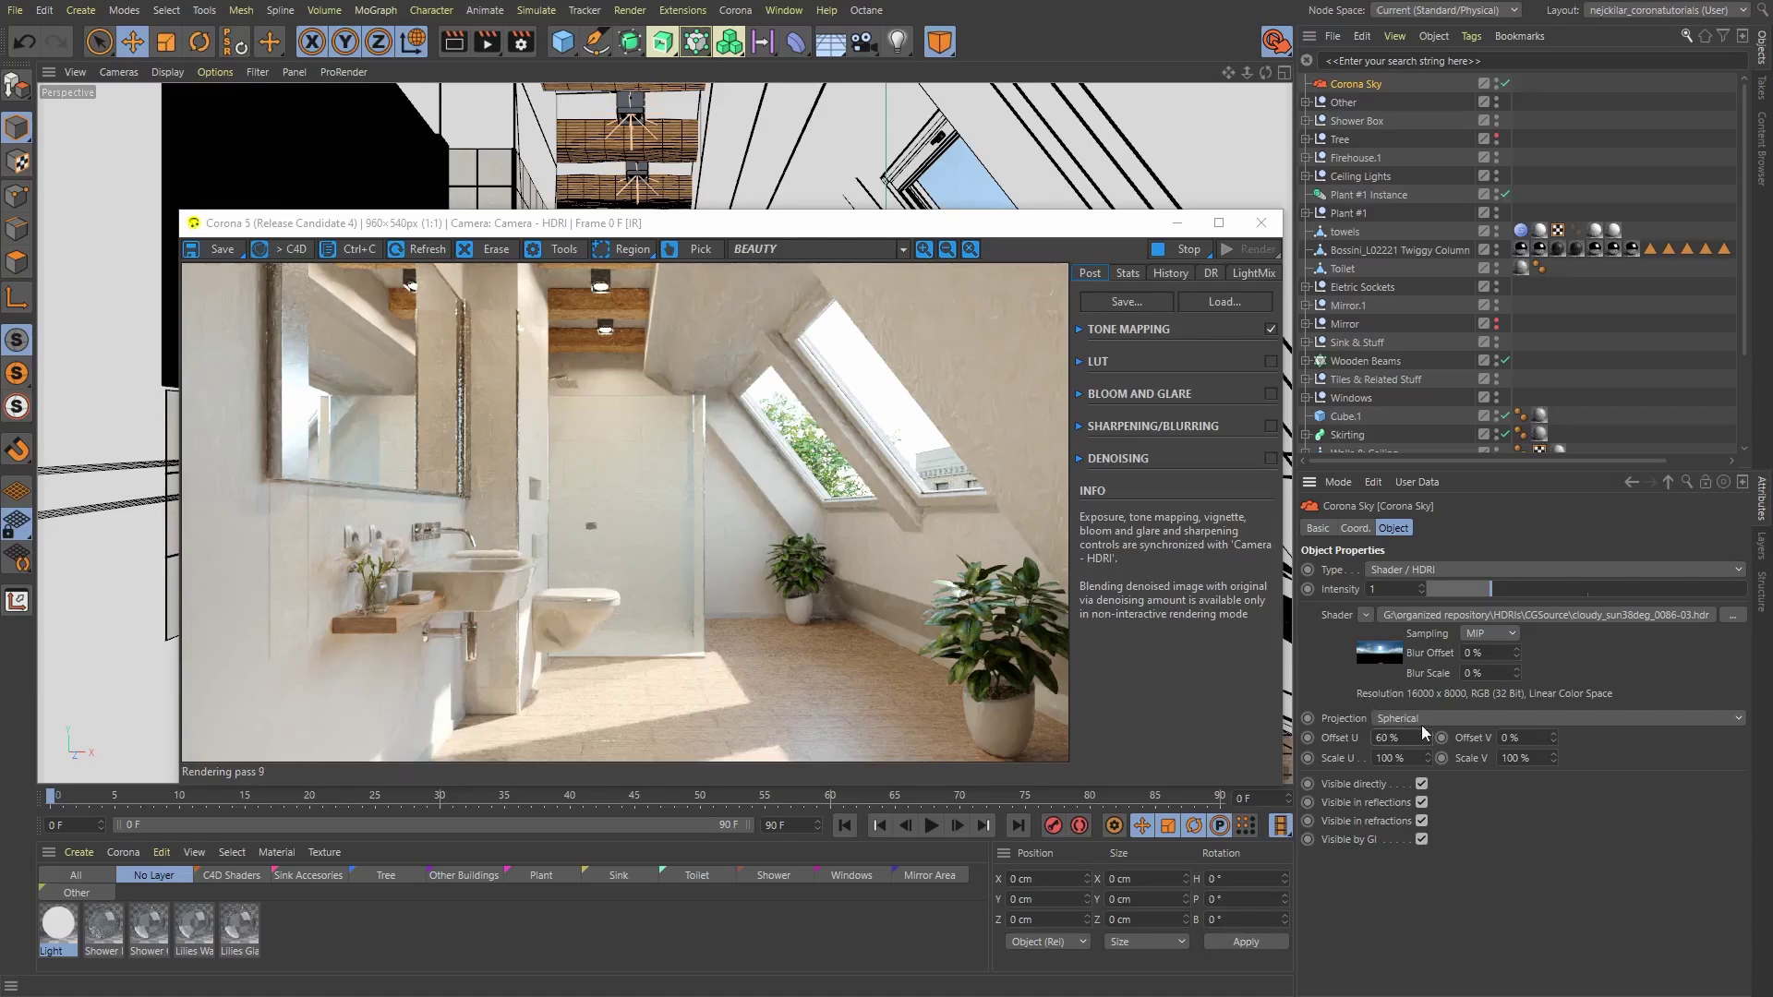
left_click(1596, 717)
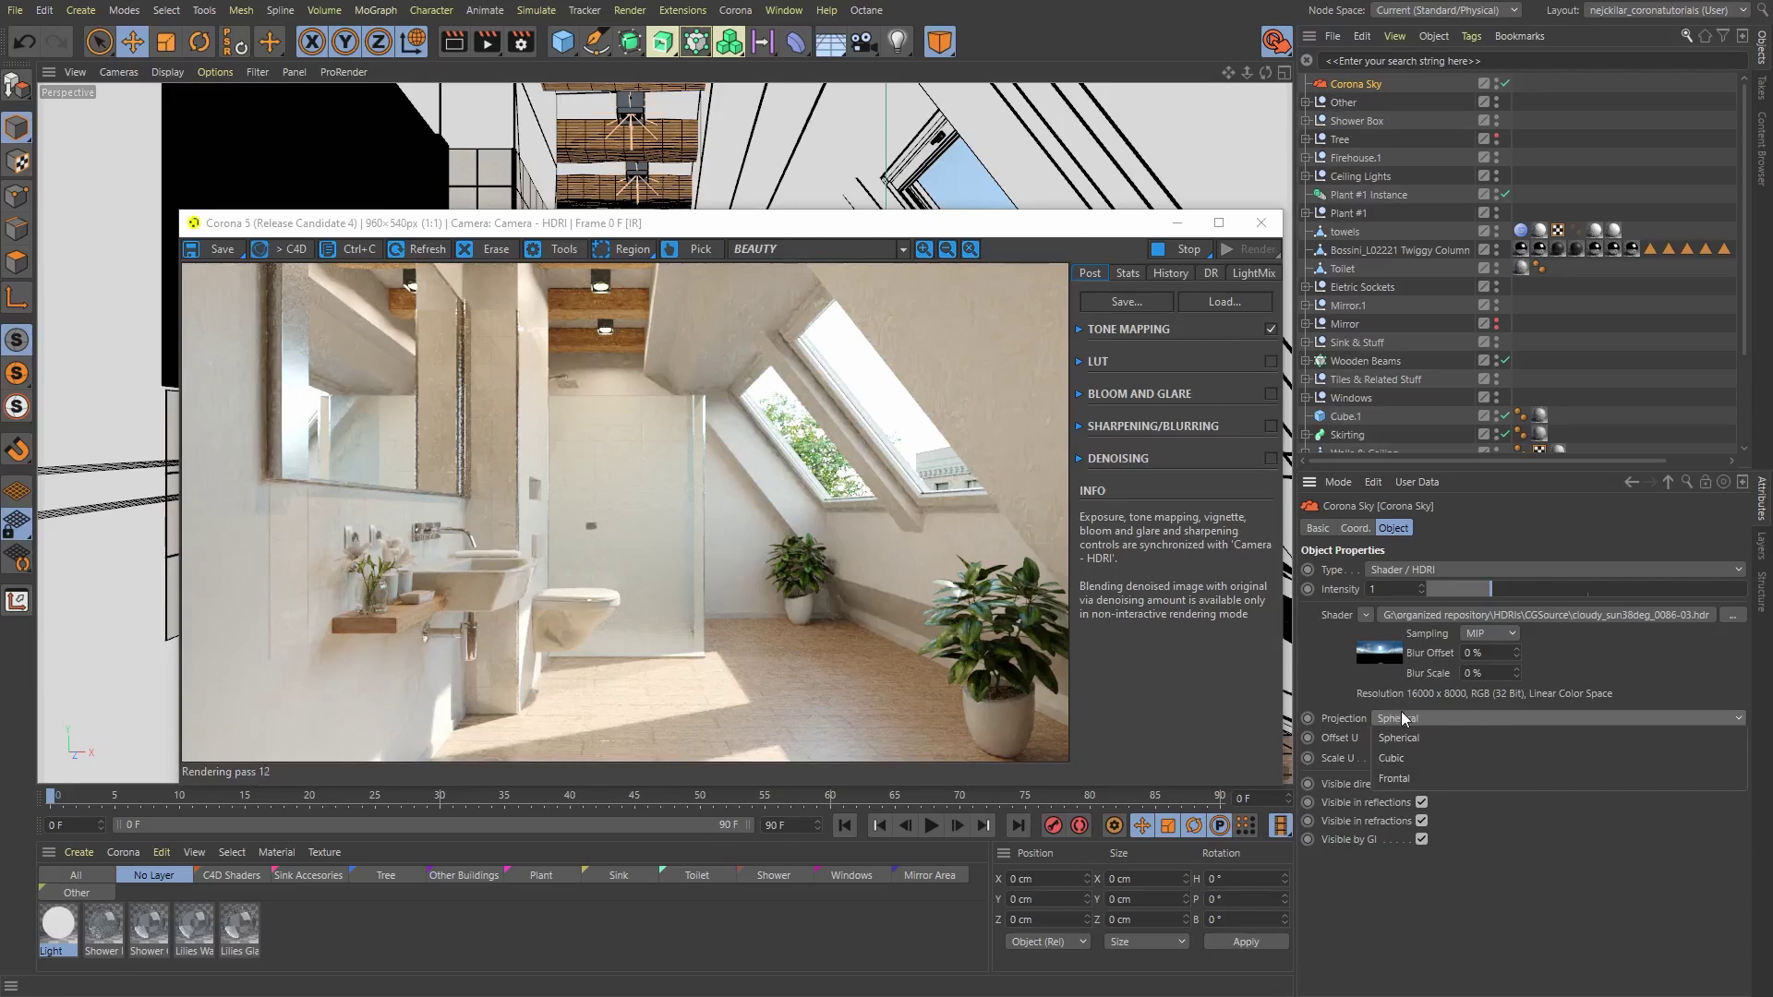
- Keep Spherical projection and open the Light material in the Material Editor
left_click(1402, 740)
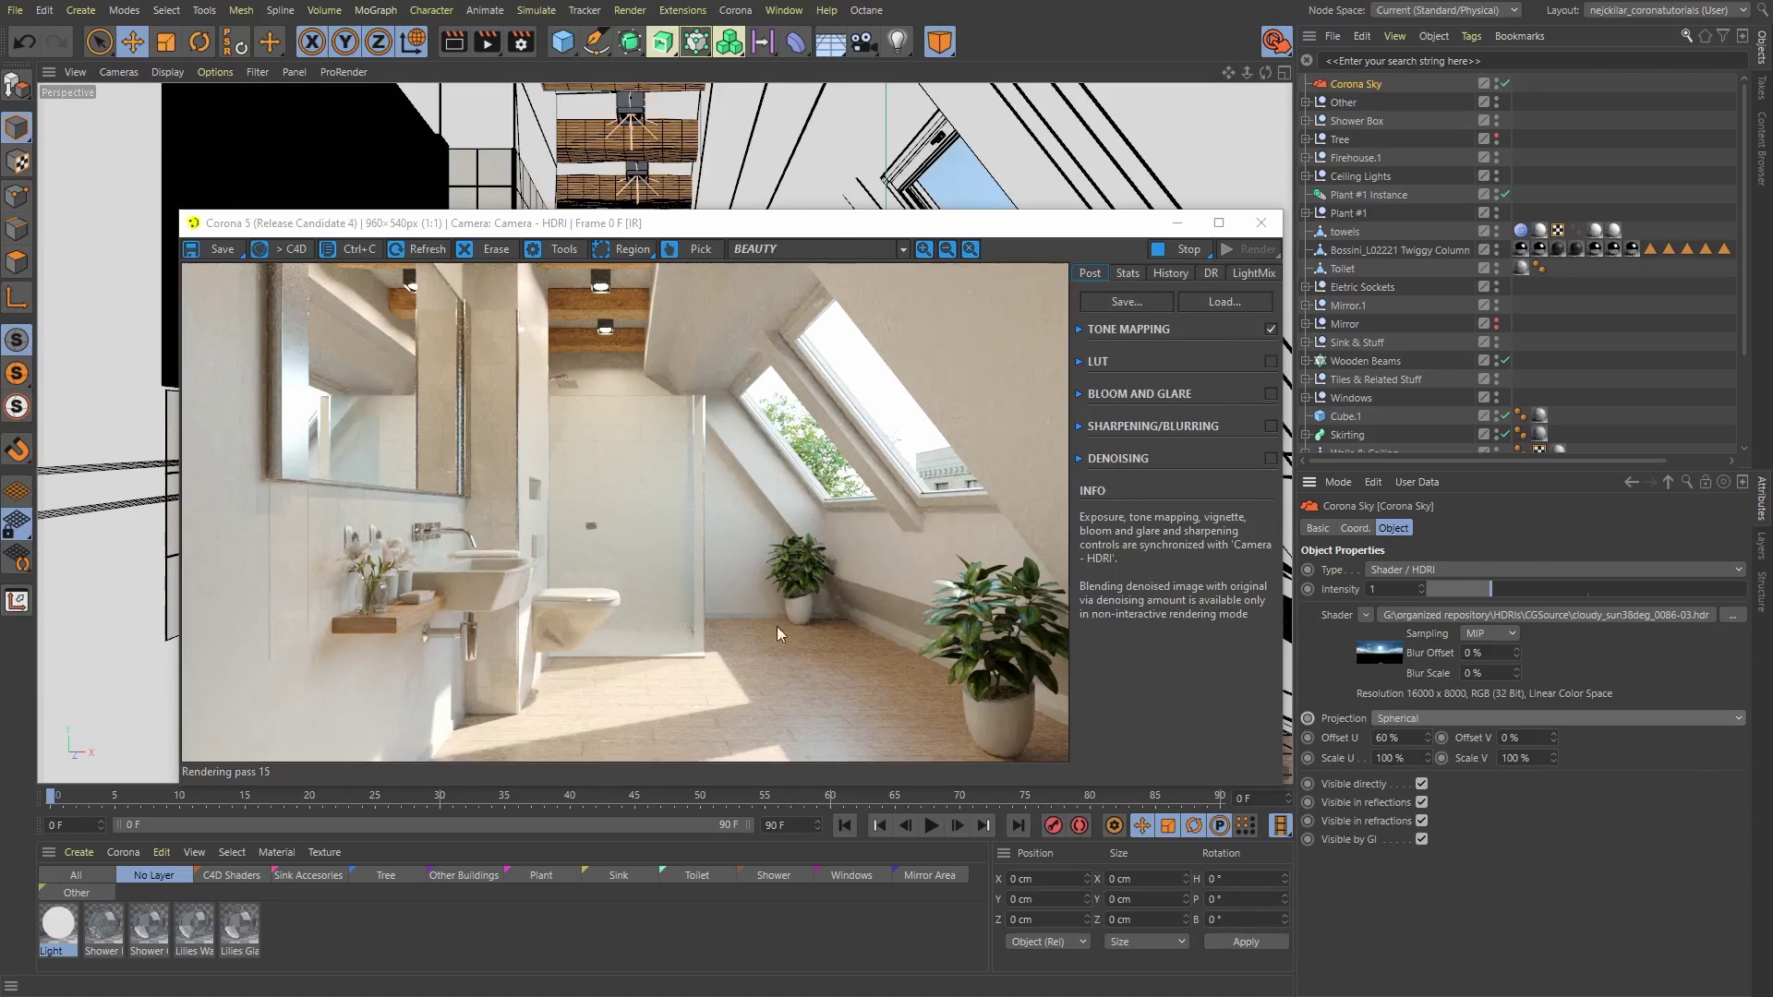
double_click(58, 923)
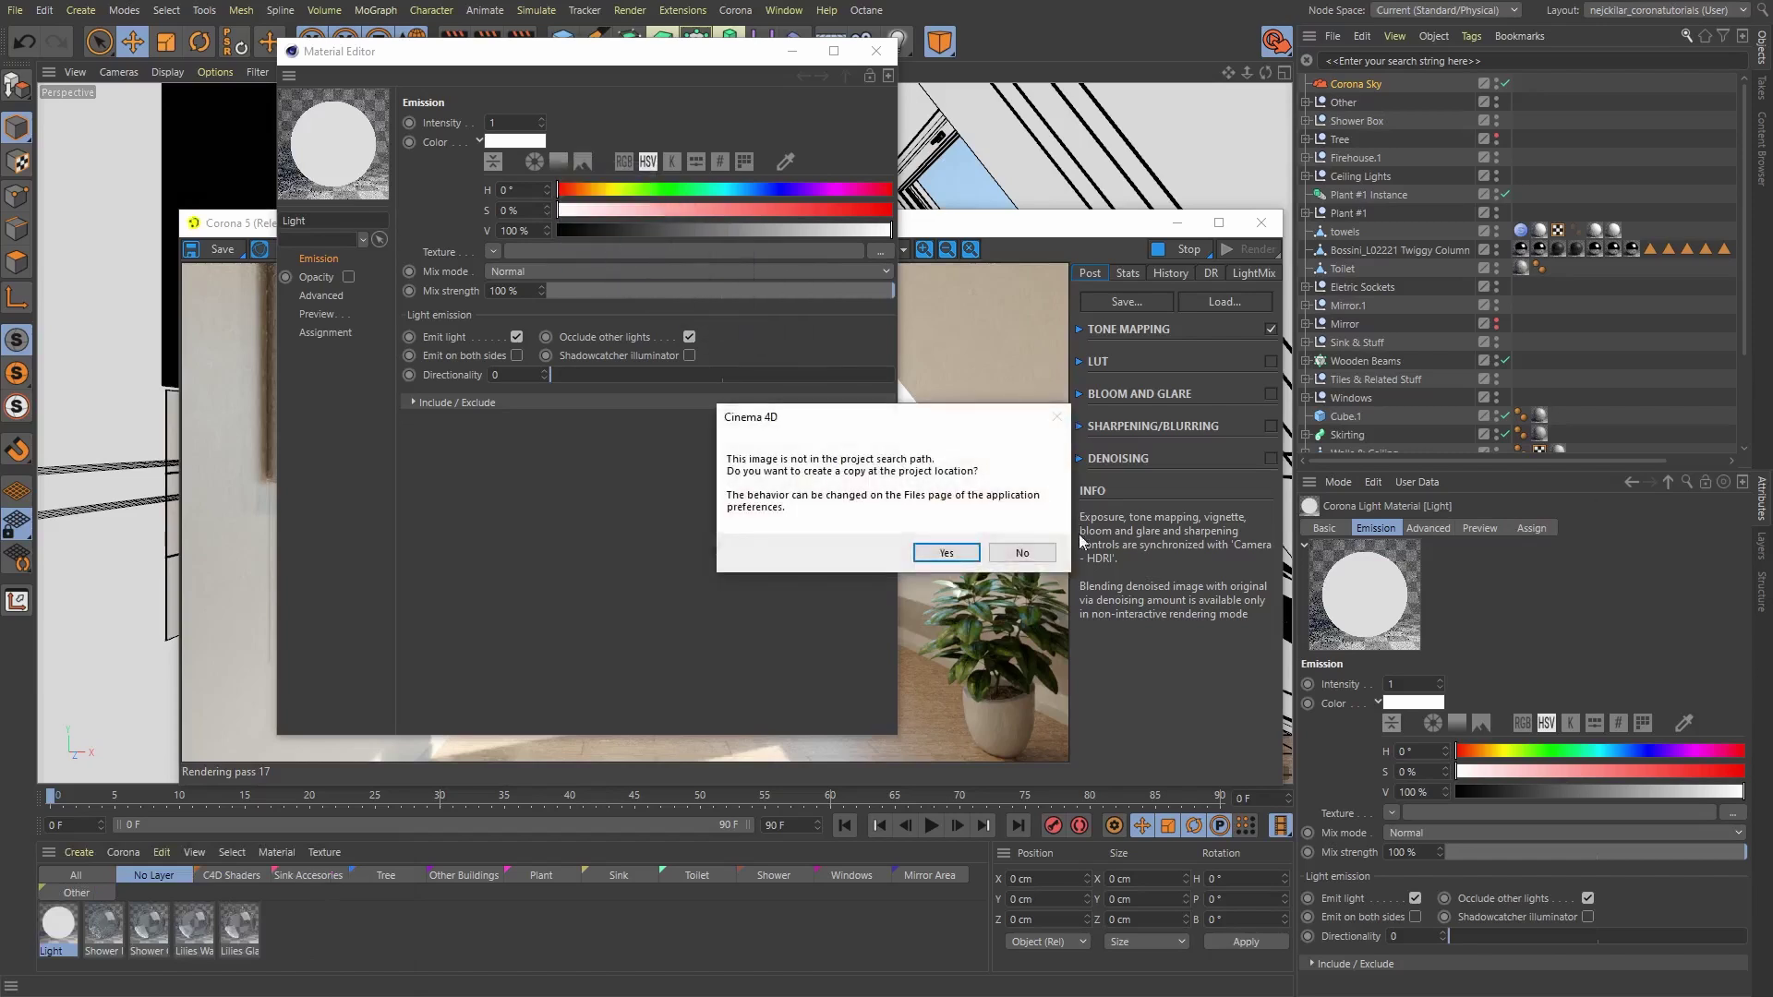
- Keep the HDR at its original location and apply the Light material spherically to the Corona Sky
left_click(1044, 549)
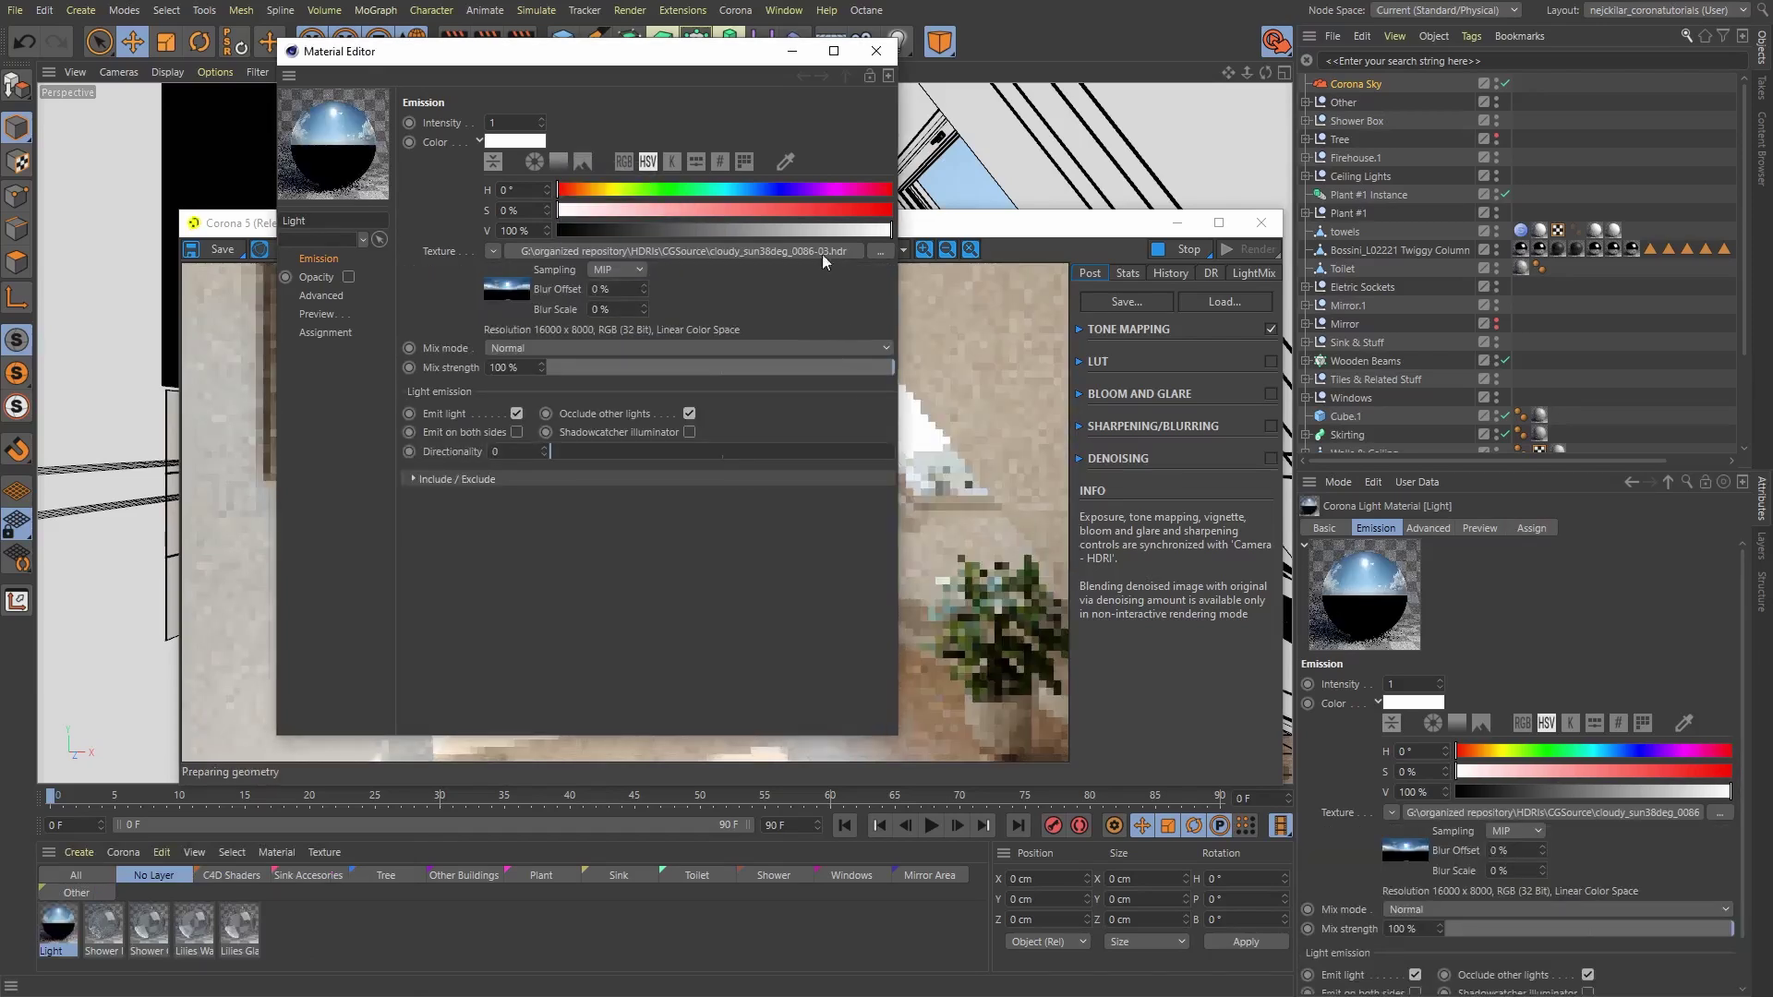
left_click_drag(74, 918, 1364, 81)
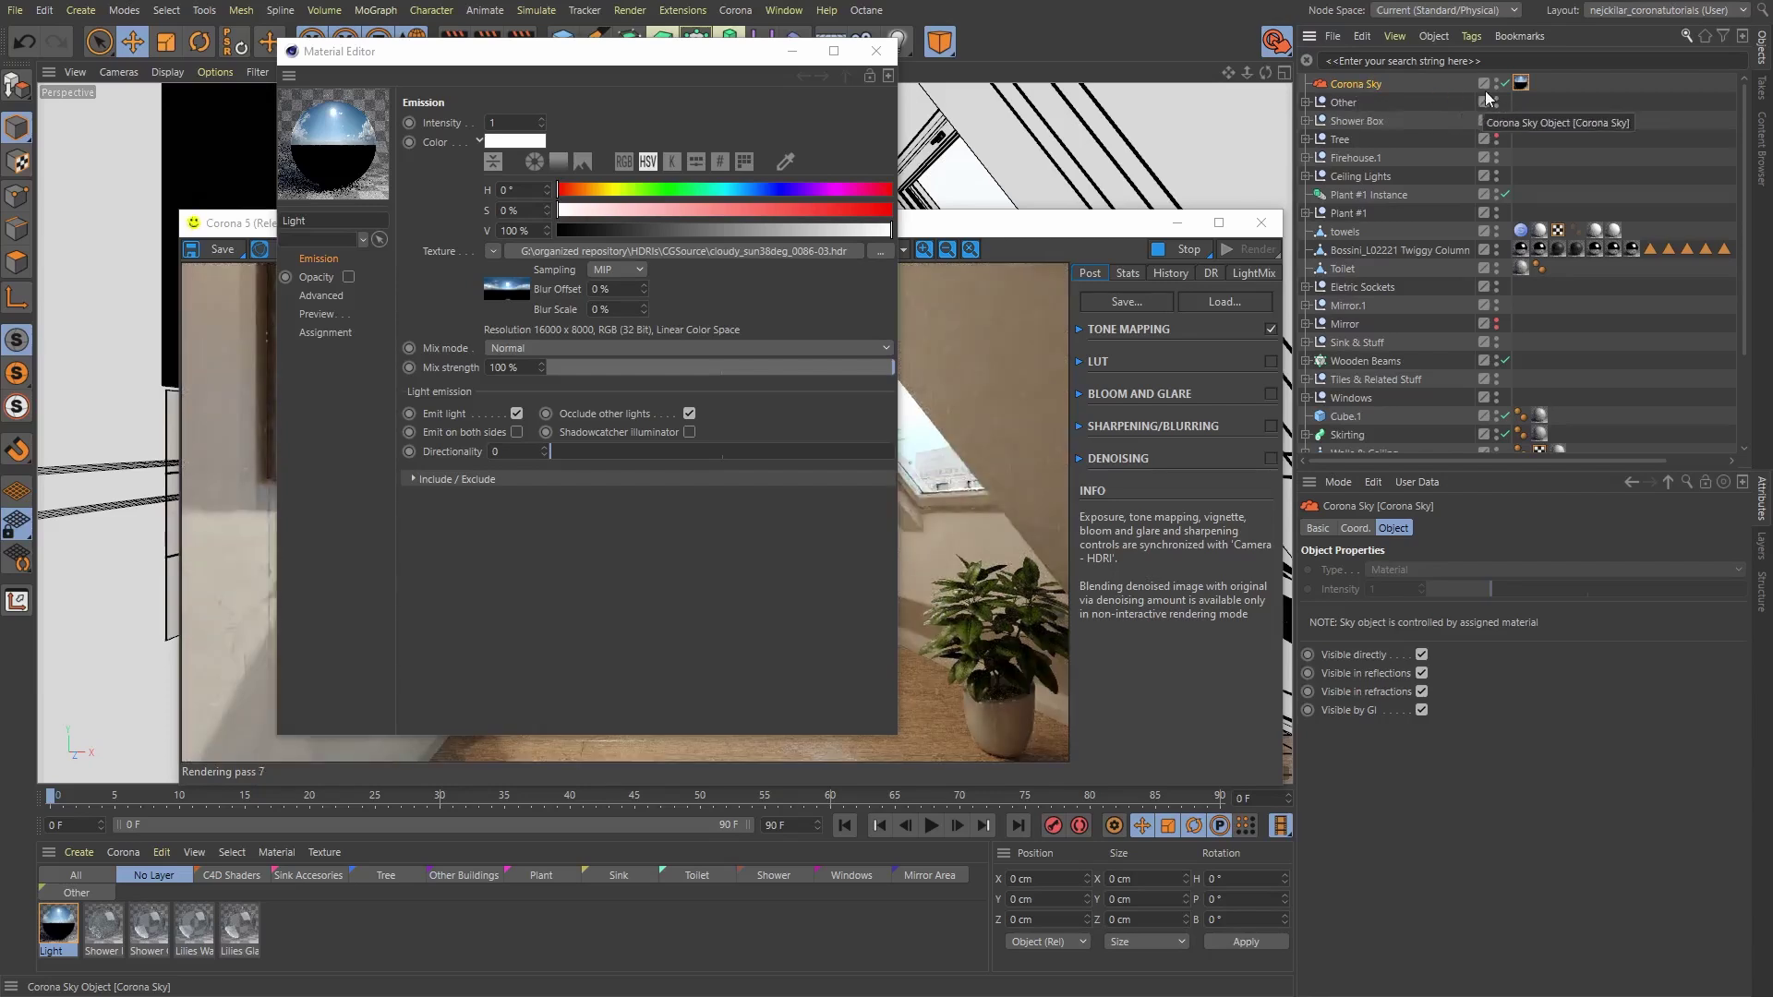
left_click(1520, 83)
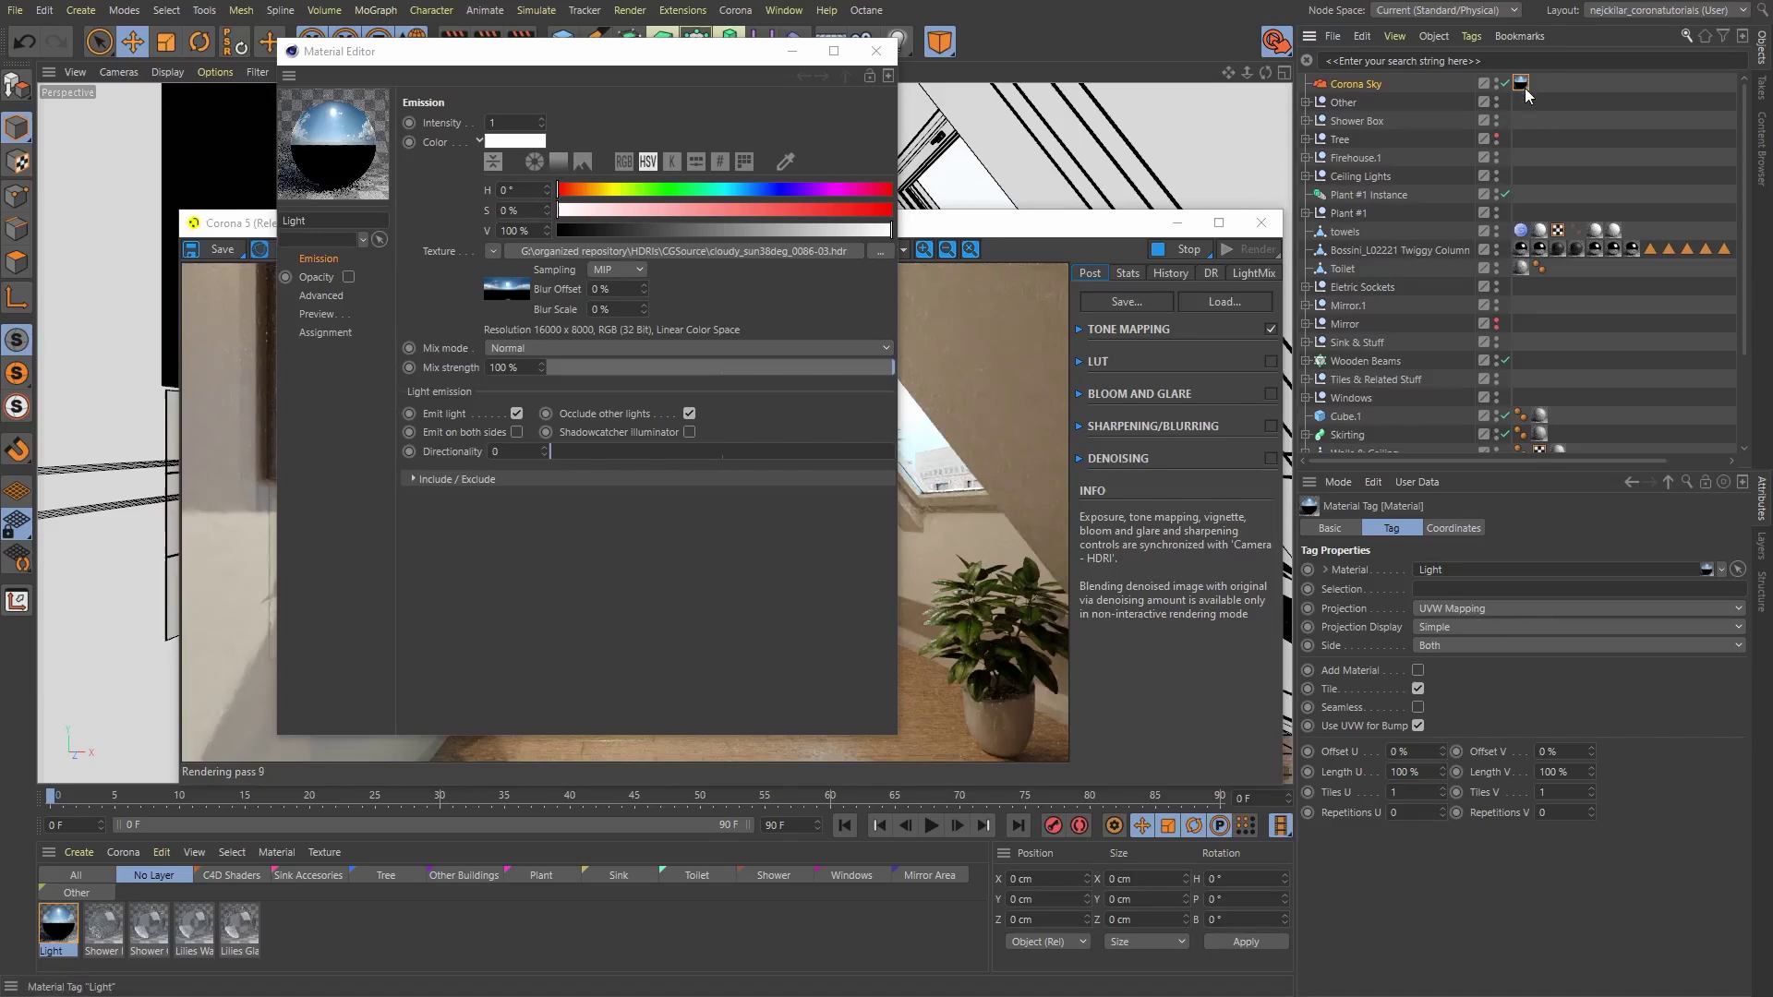
left_click(1455, 611)
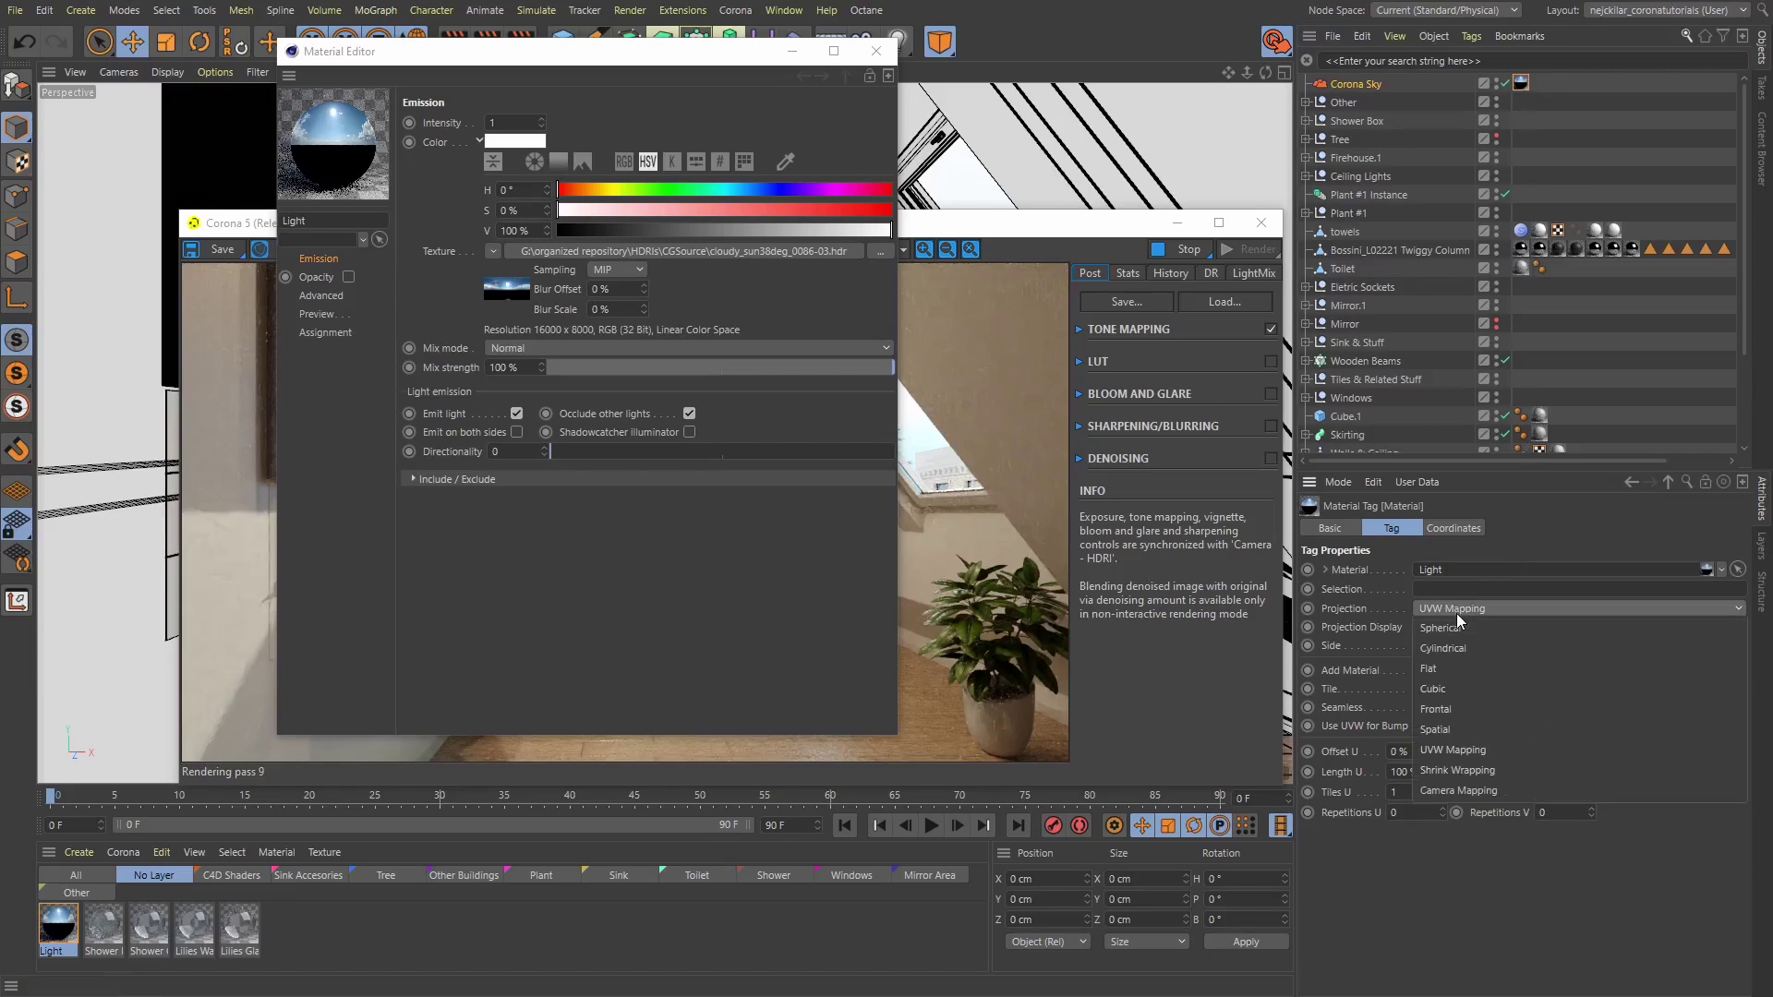
left_click(1448, 628)
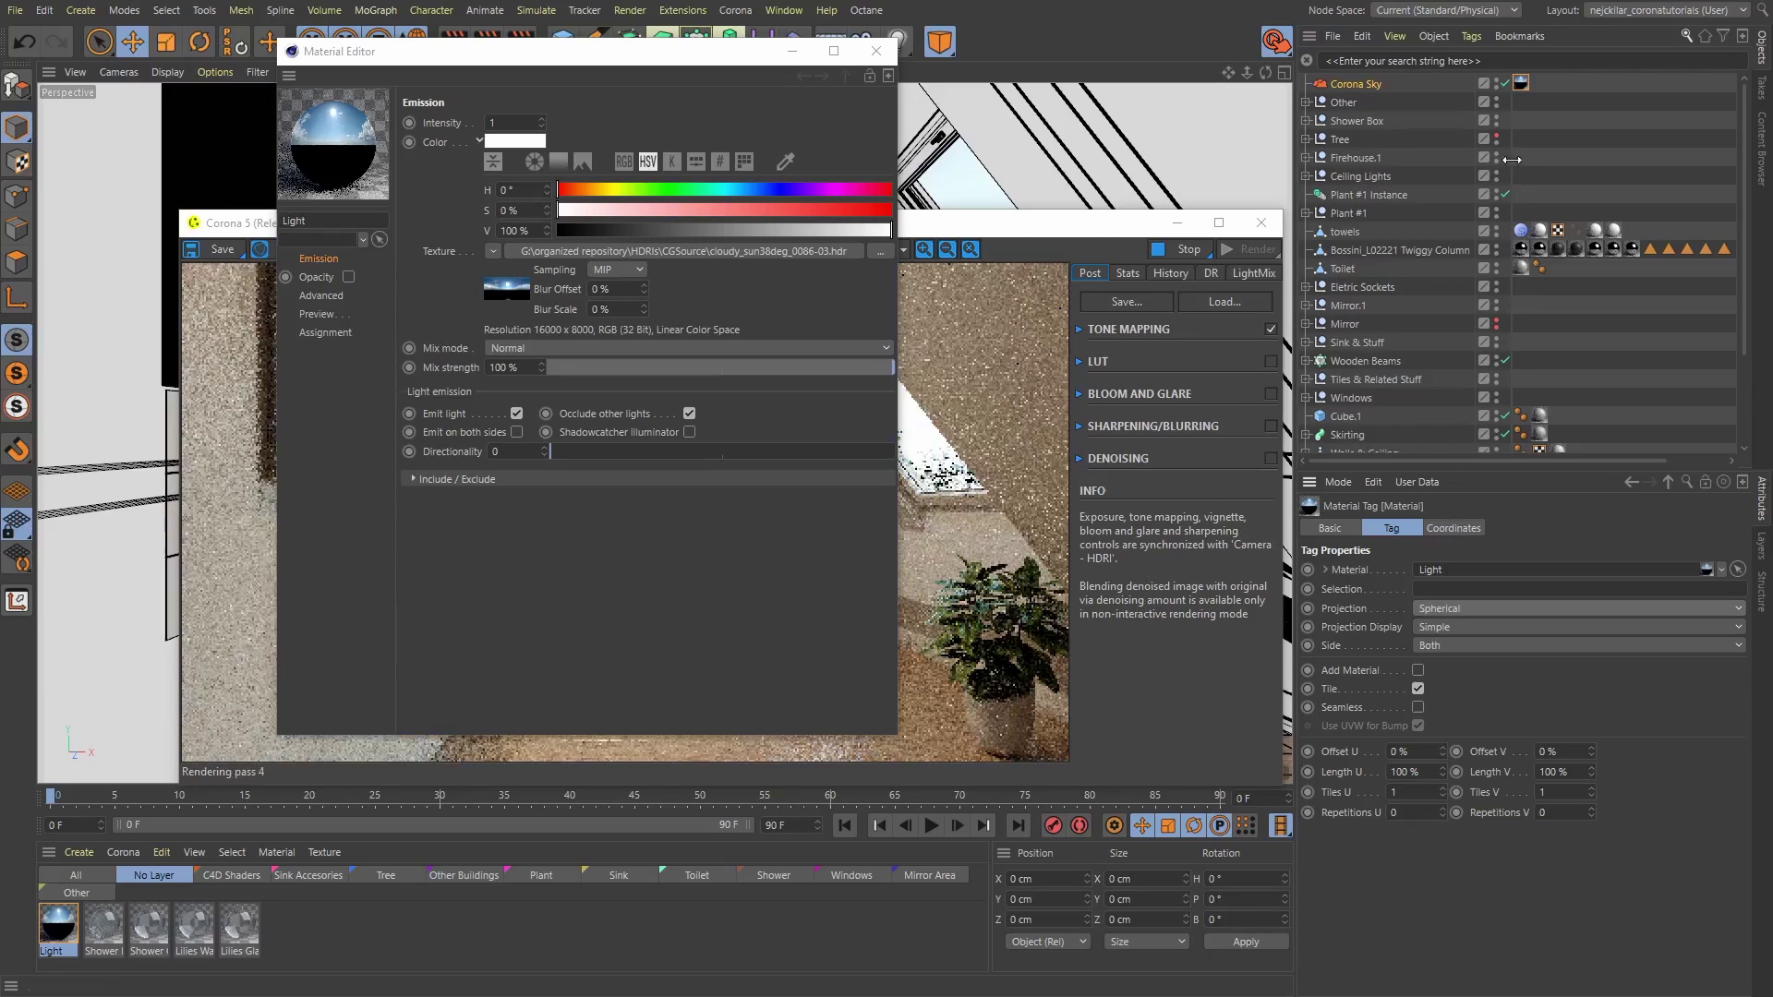
- Close the Material Editor and delete the Light material tag from the Corona Sky
left_click(1368, 85)
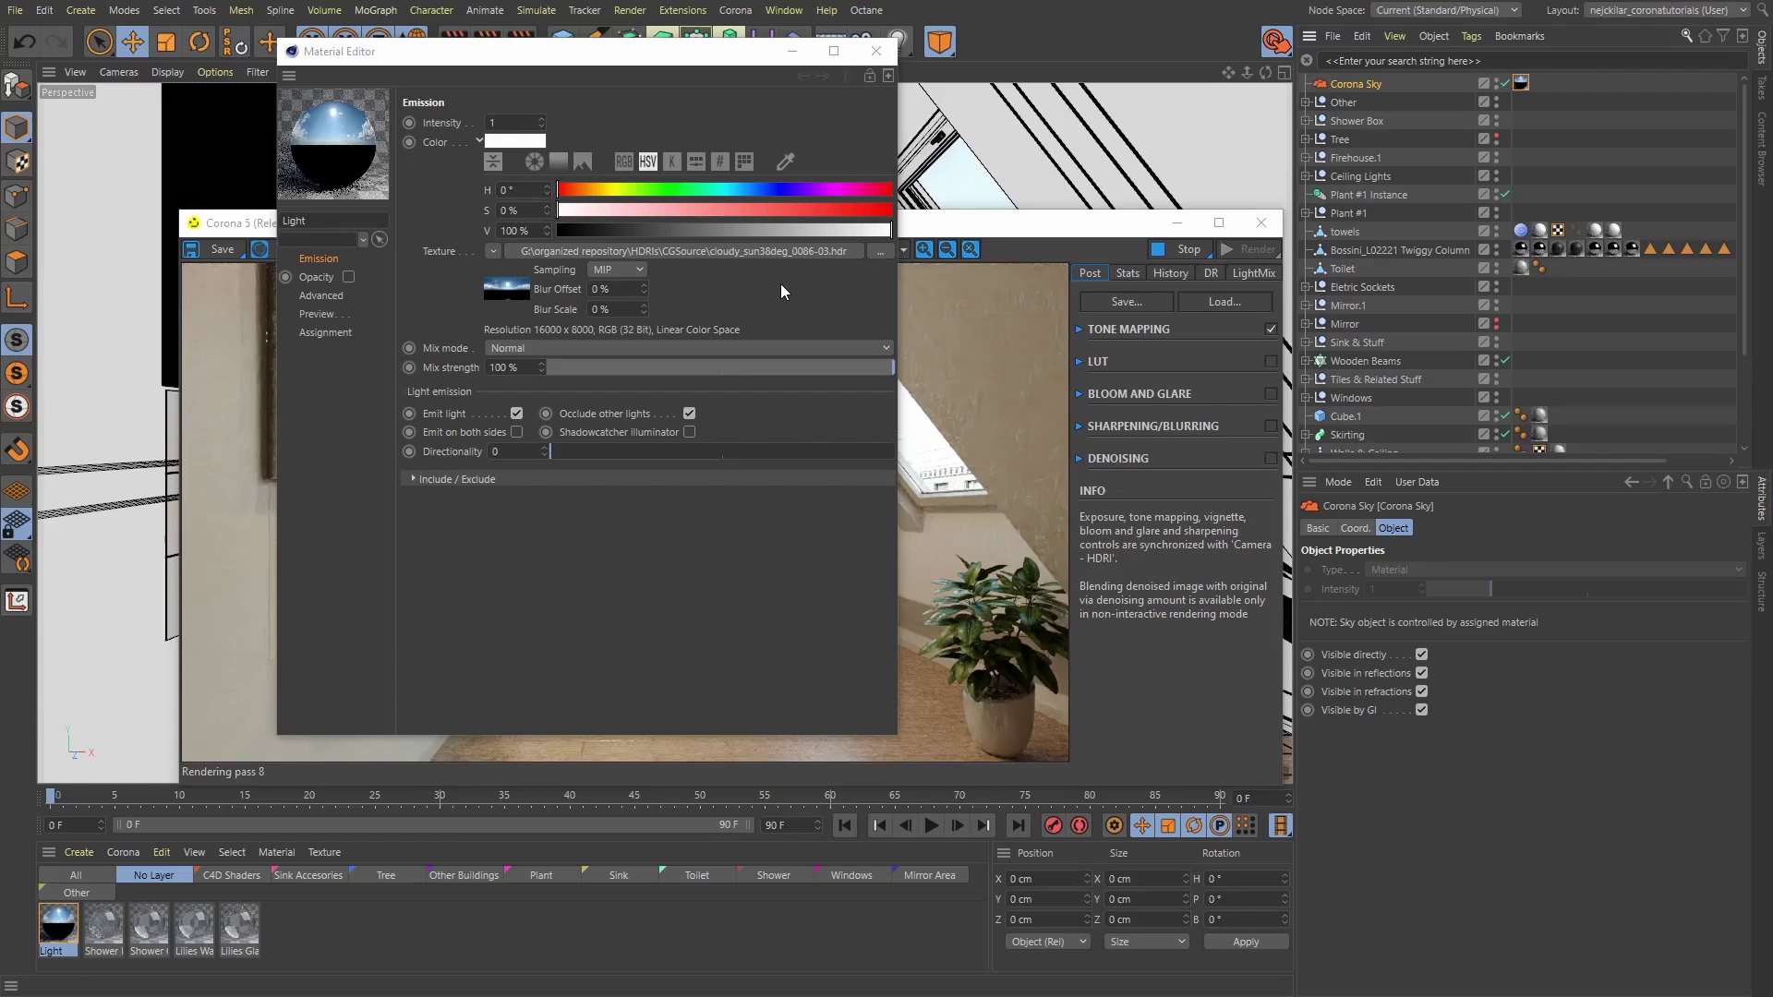
left_click(793, 52)
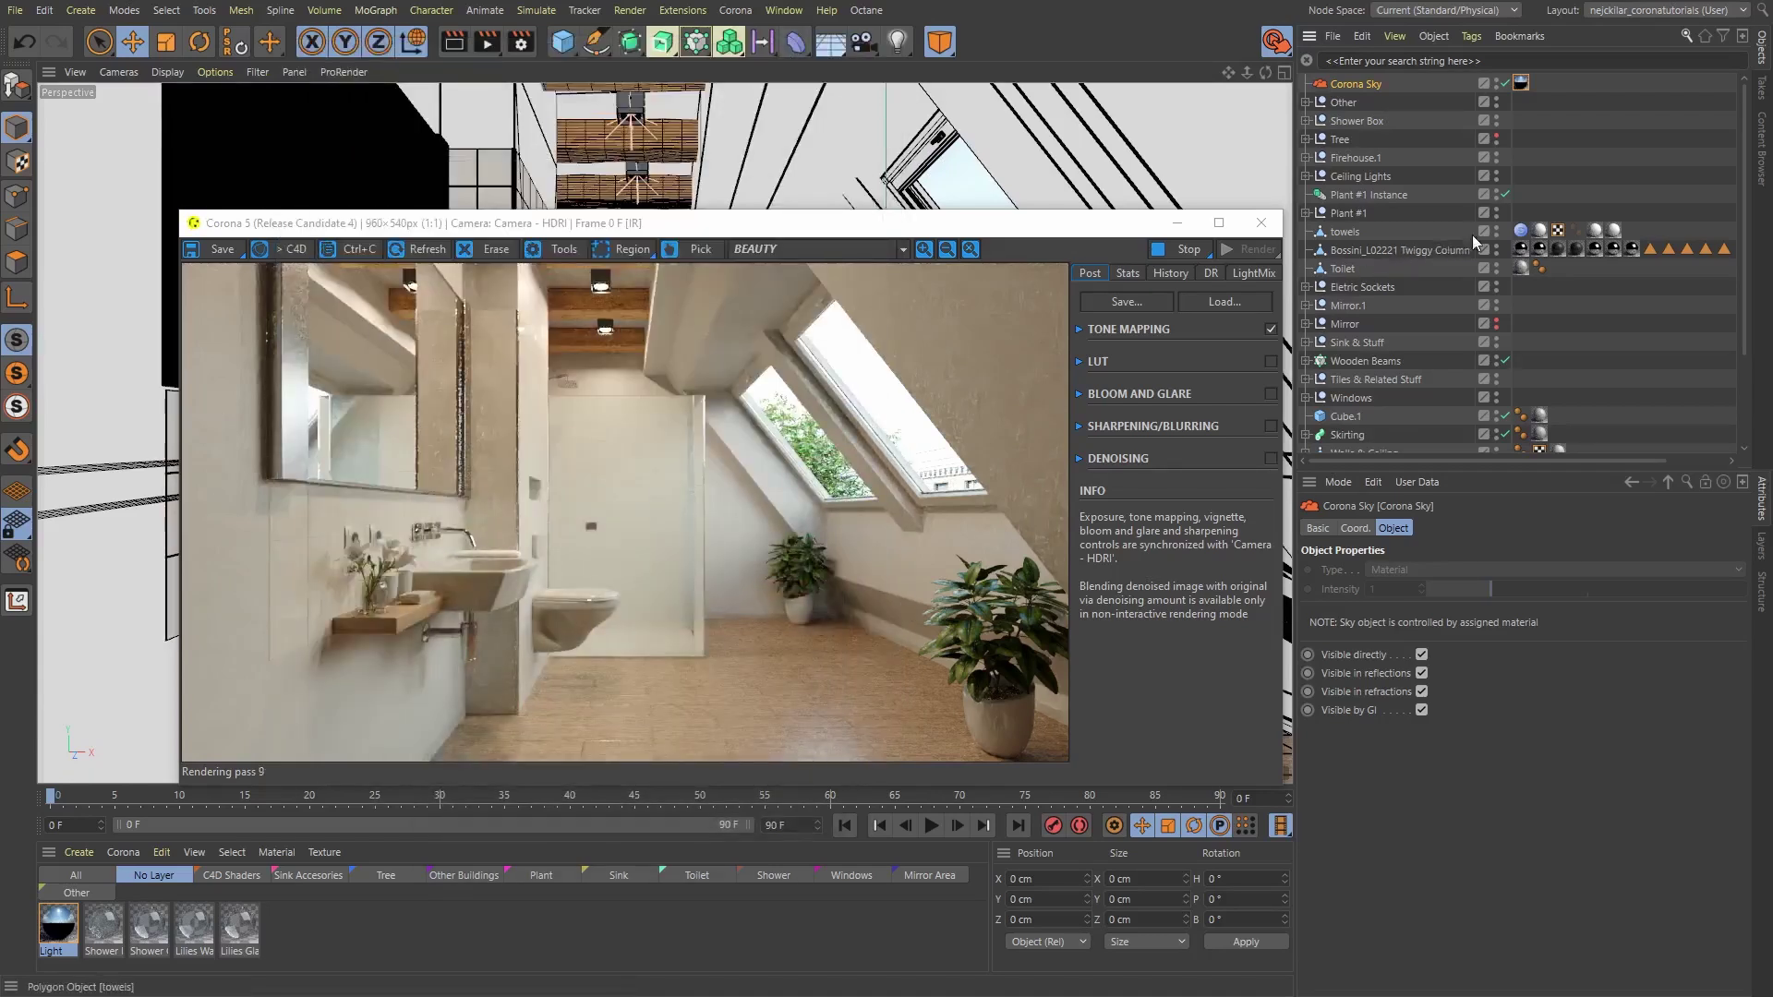
left_click(1522, 83)
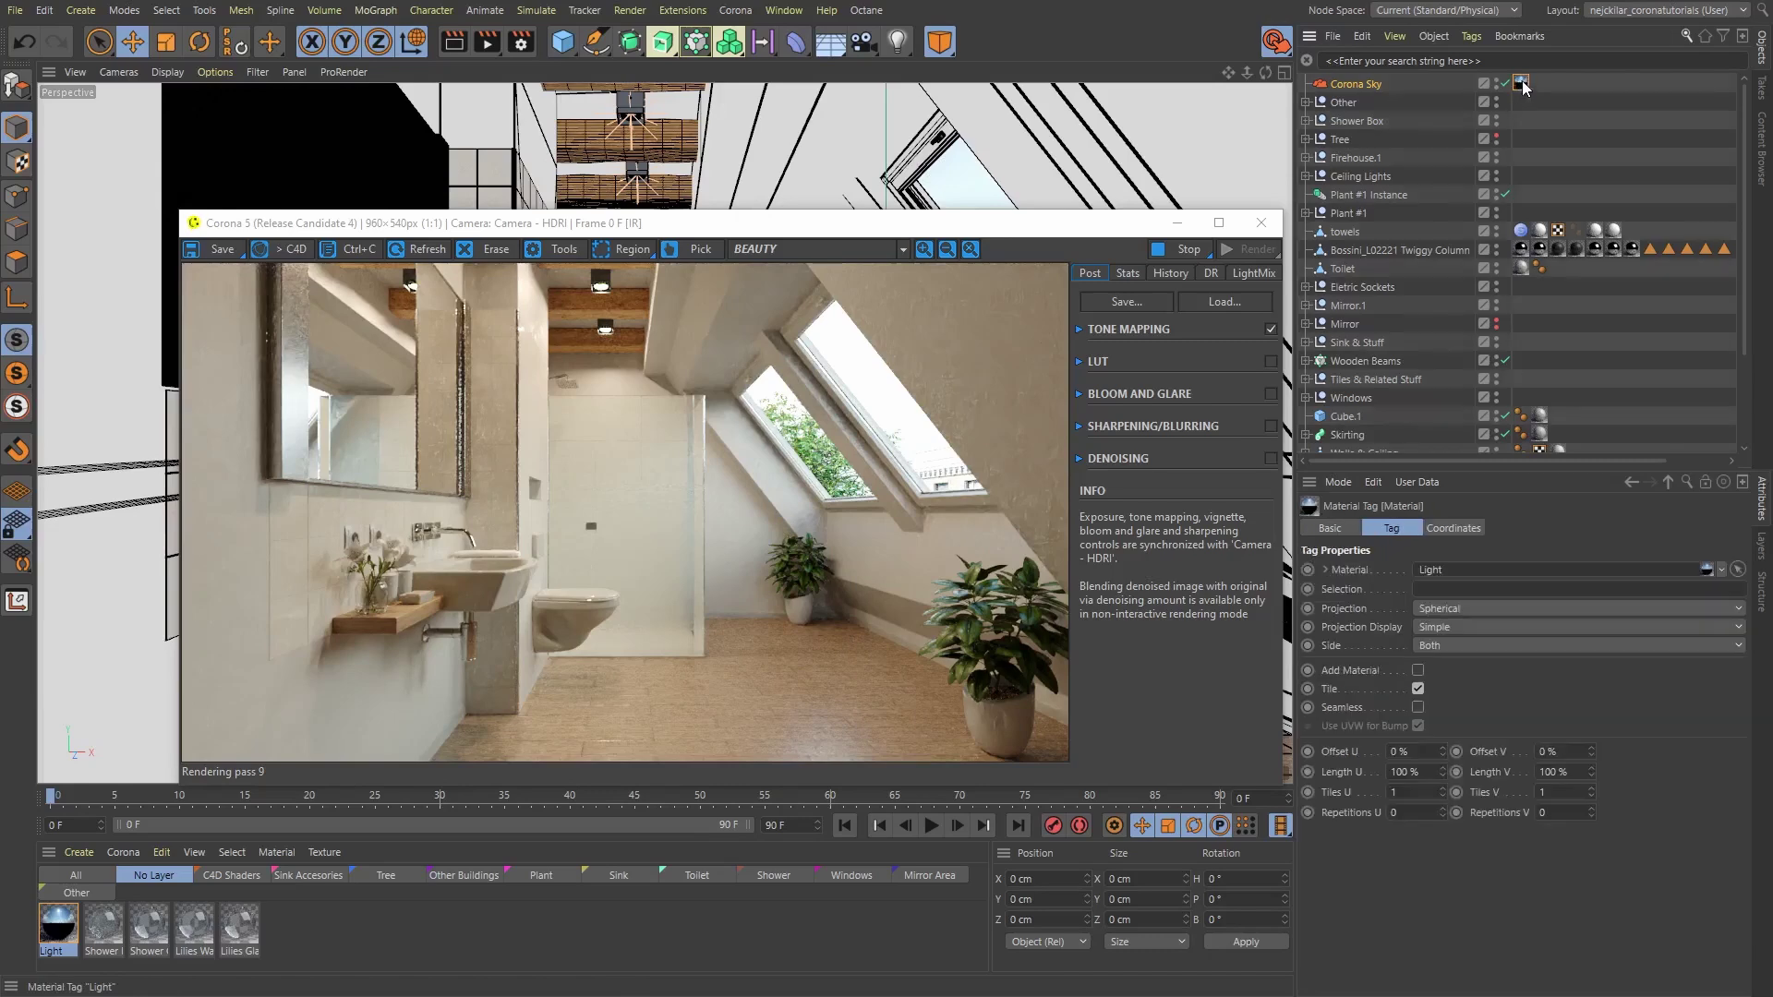
key("Delete")
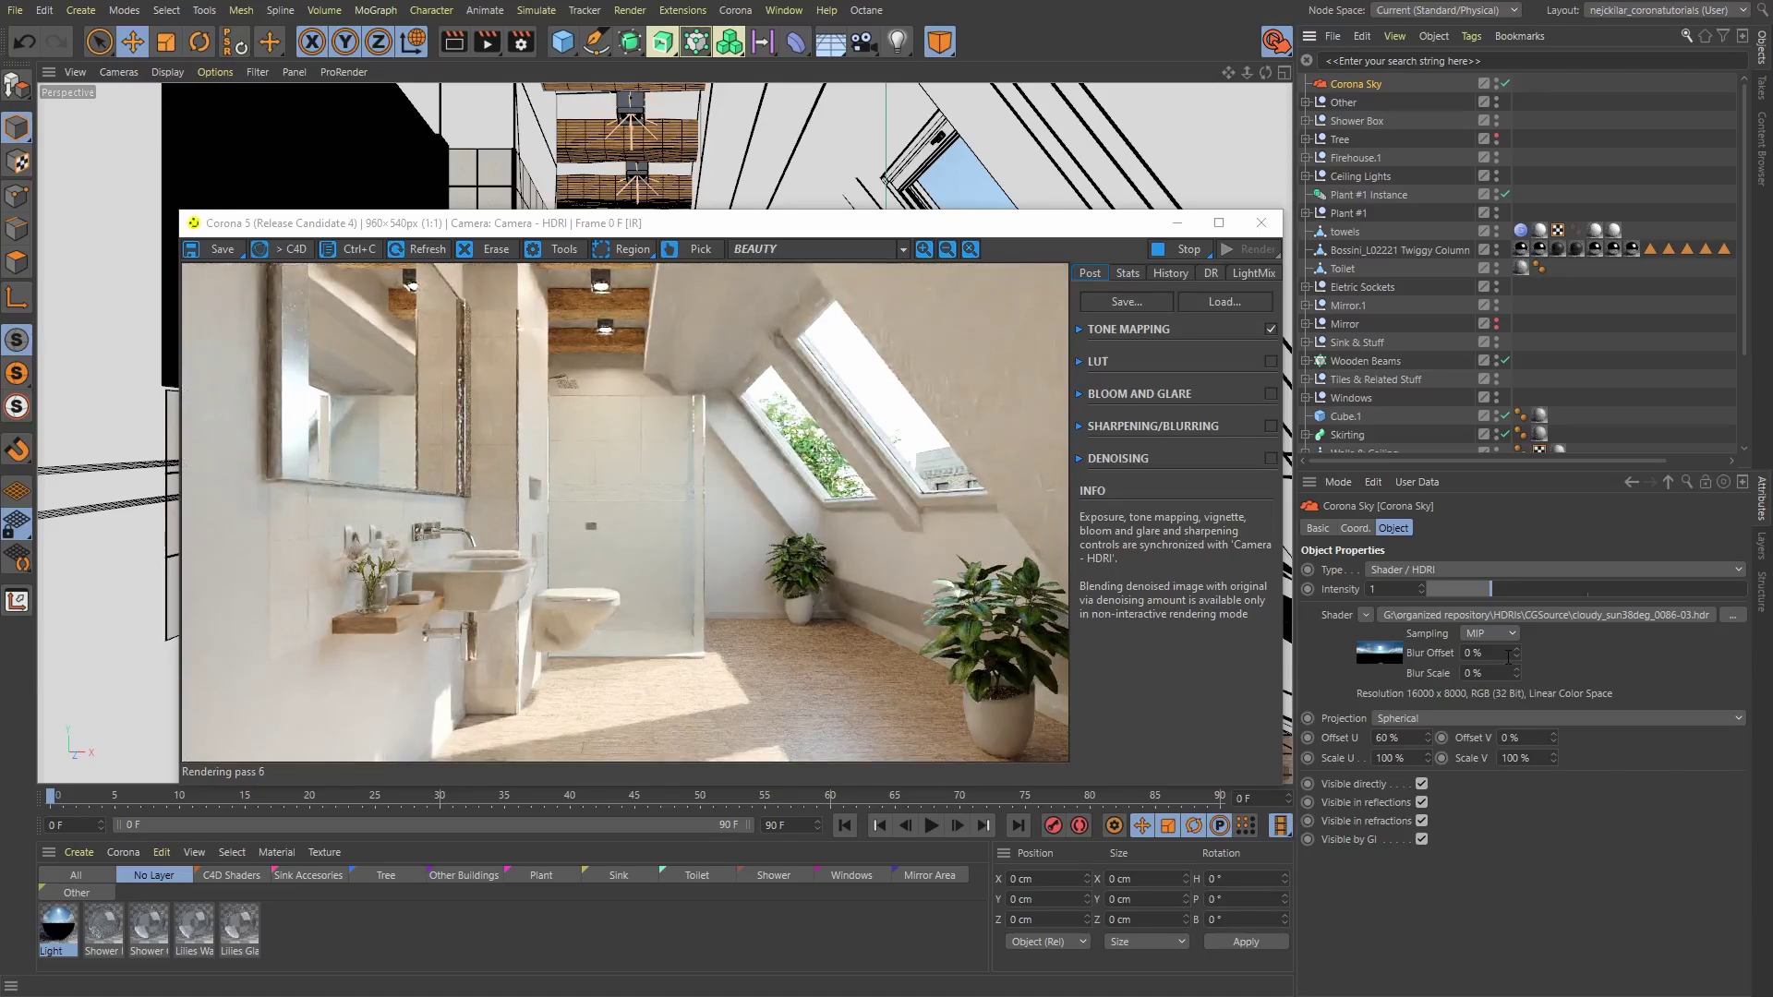
- Clear the sky's HDRI shader and replace it with a Gradient
left_click(1364, 615)
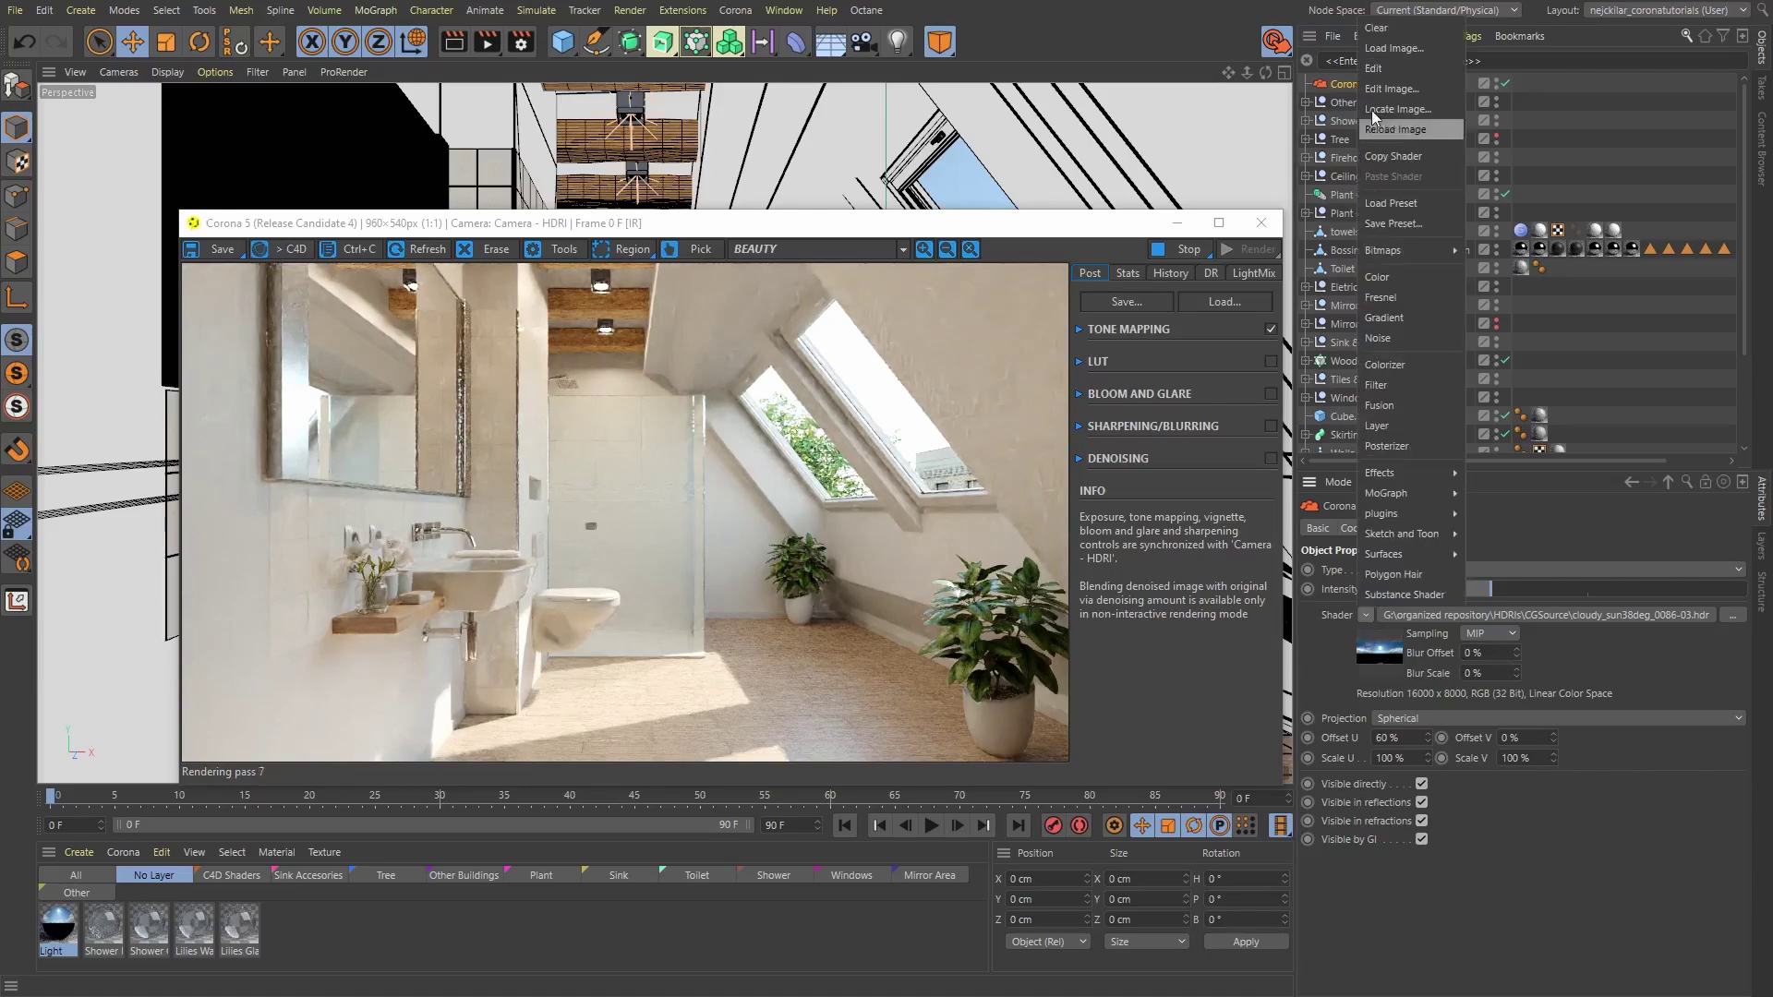
left_click(1379, 30)
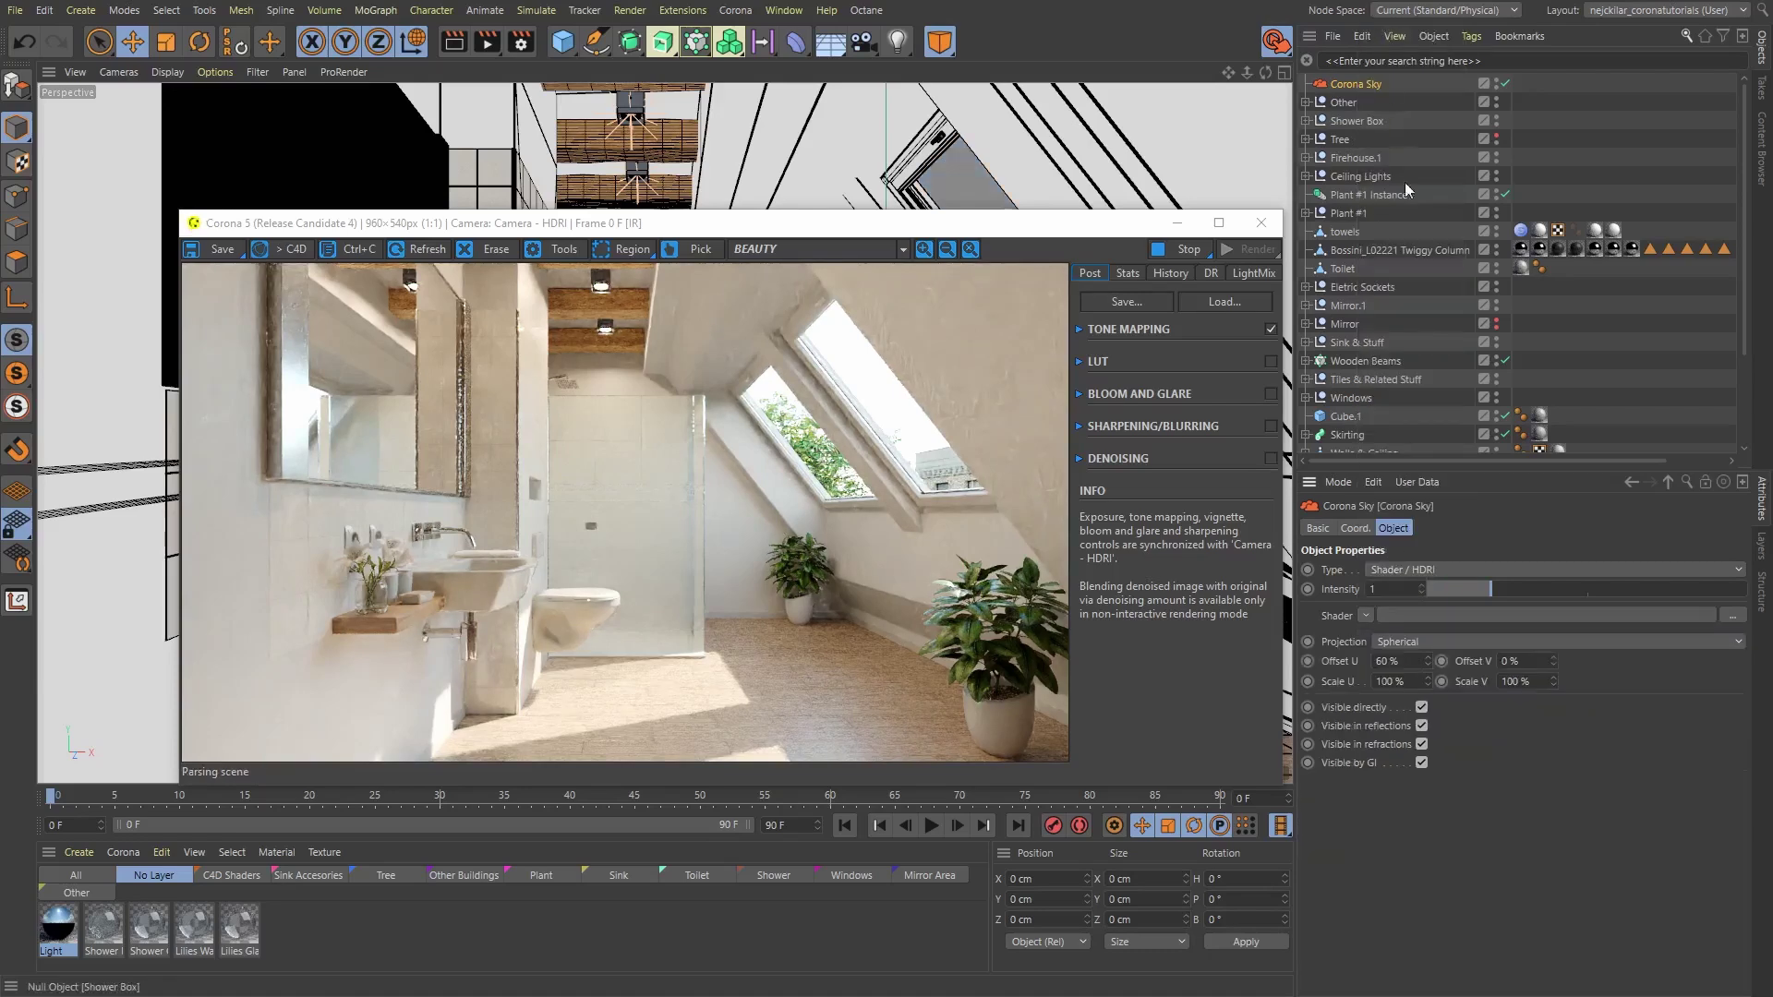
left_click(1363, 617)
left_click(1395, 314)
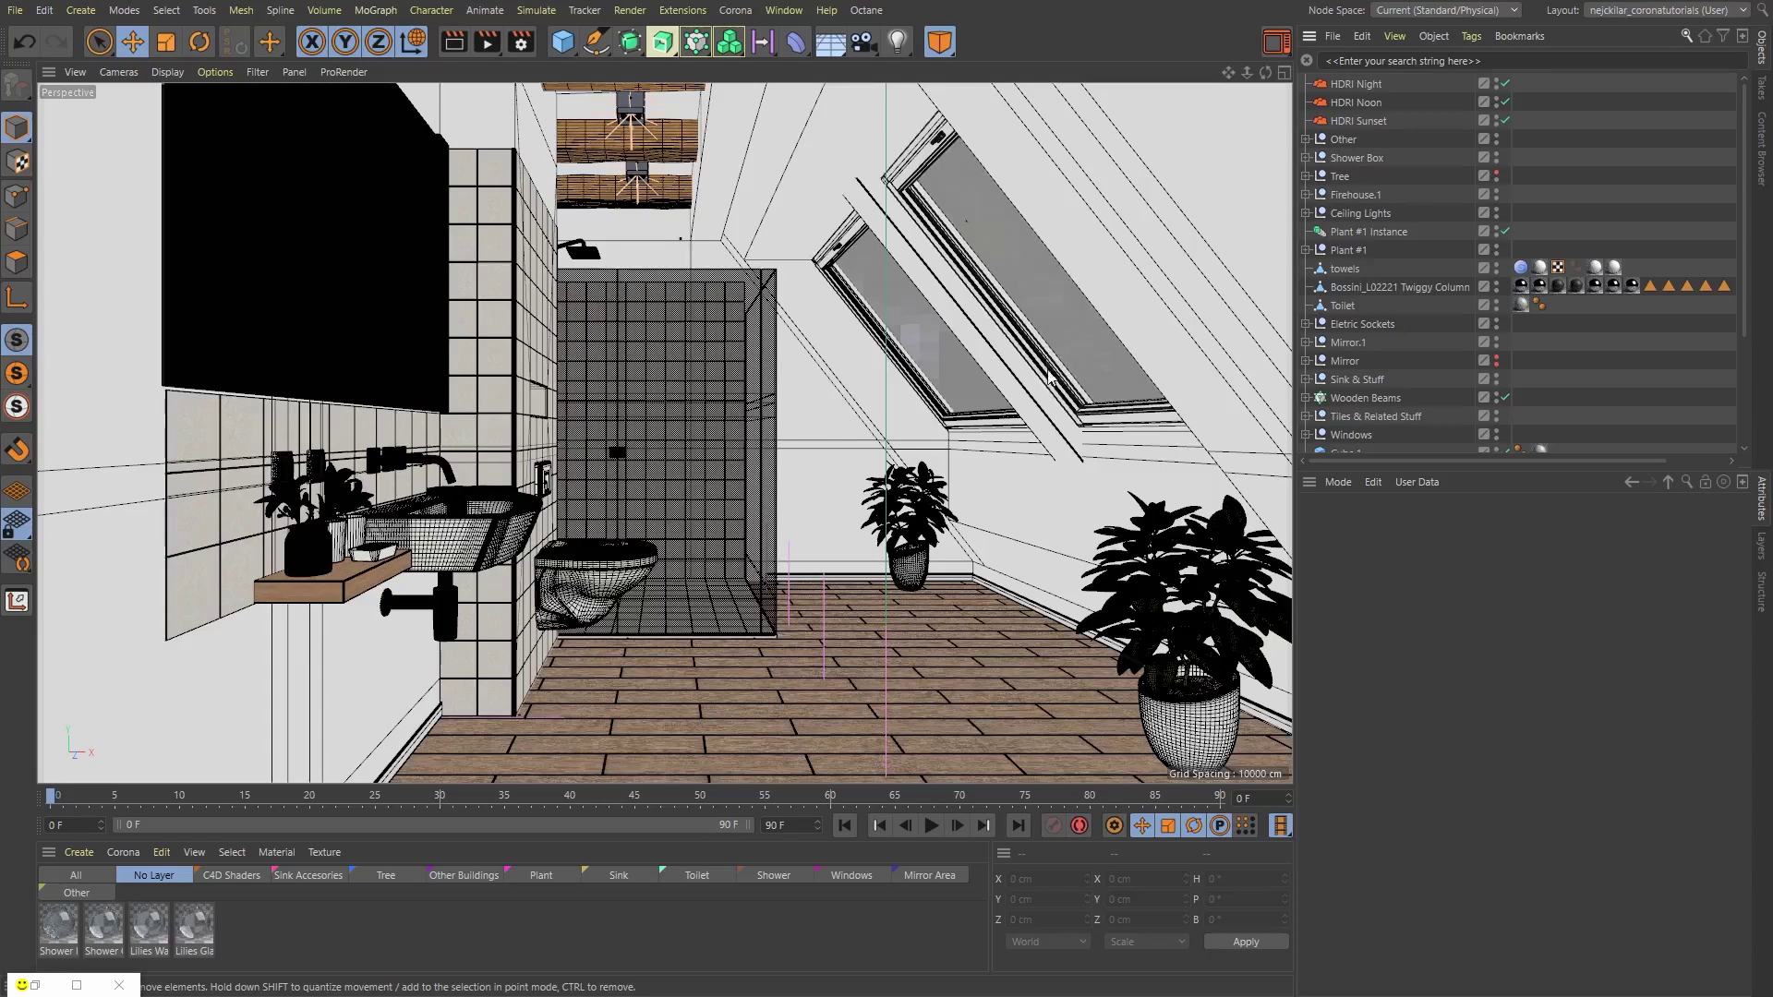
left_click(1361, 121)
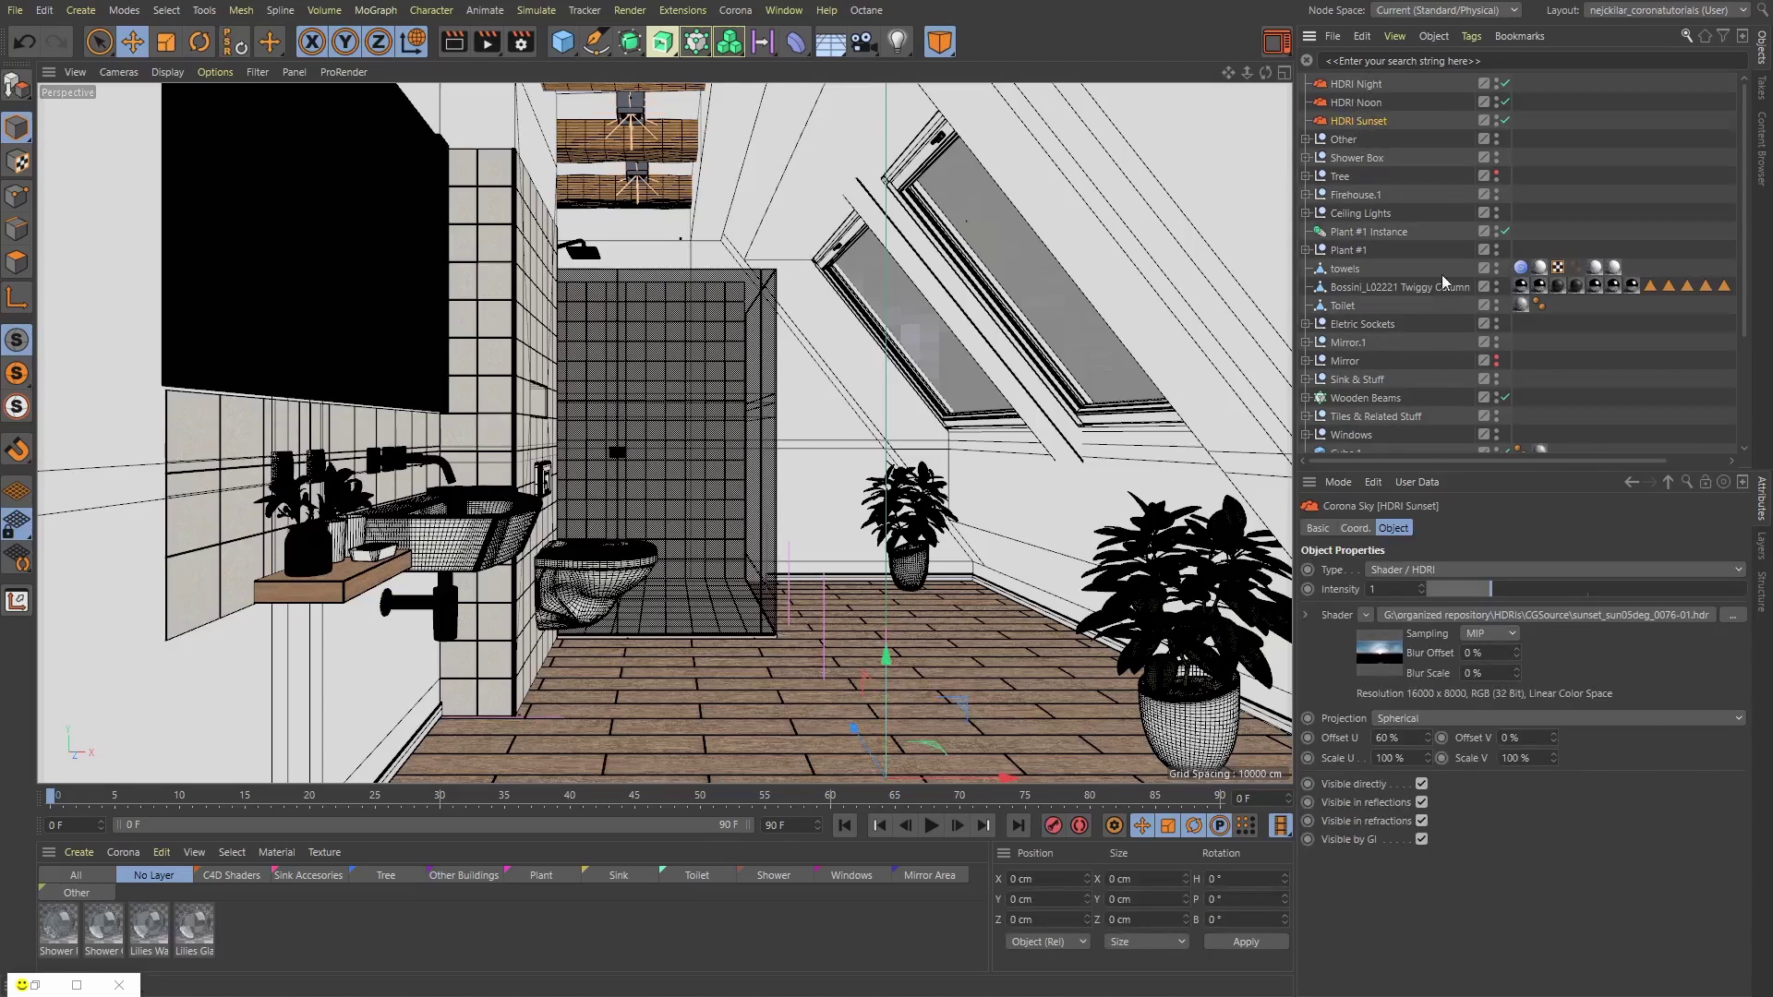
left_click(1374, 103)
left_click(1376, 86)
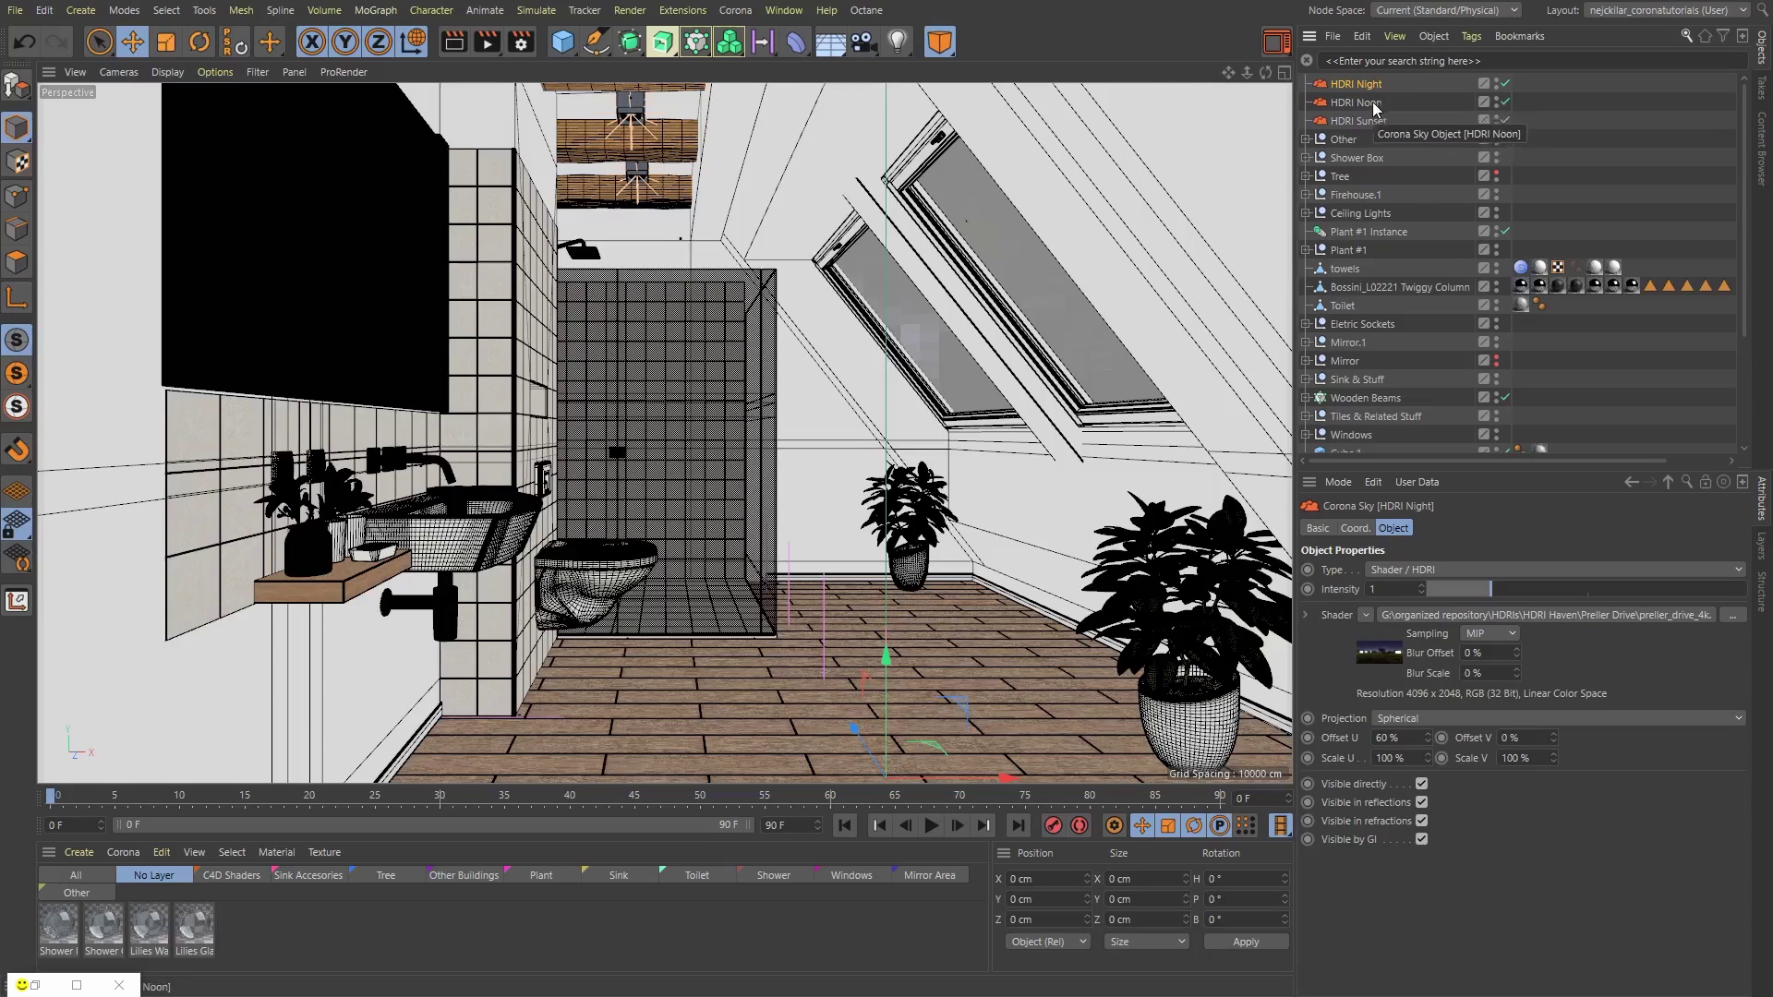
left_click(1368, 122)
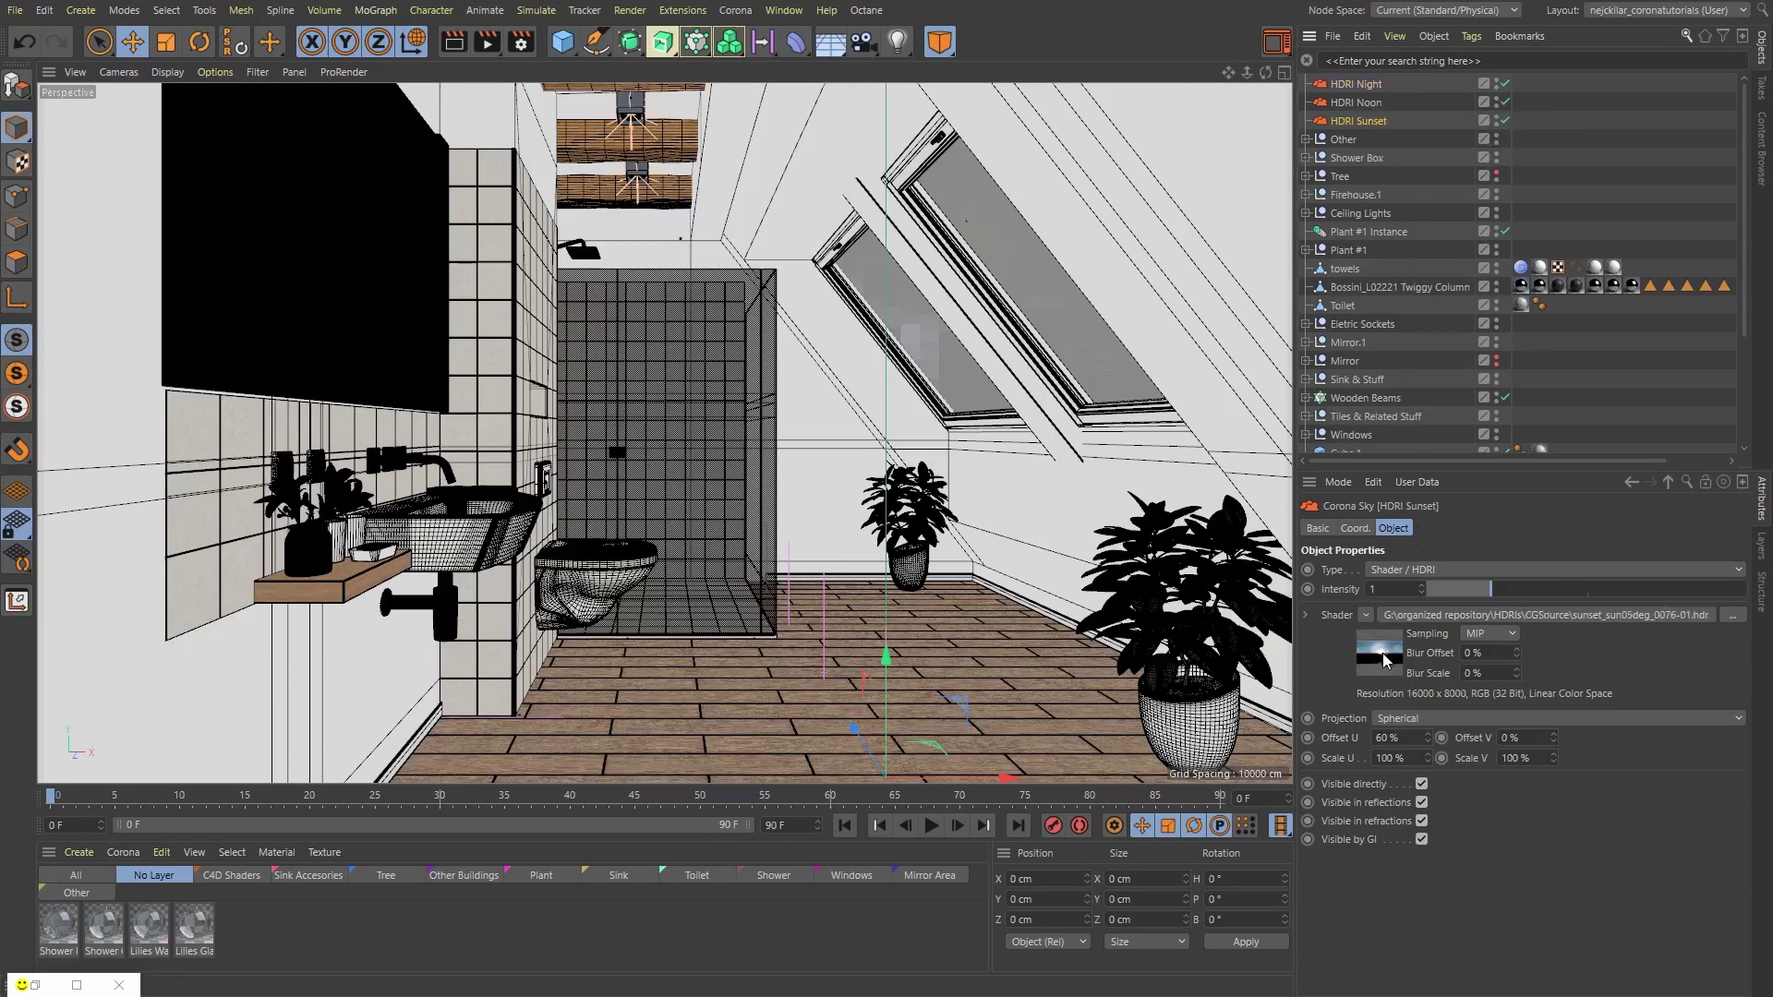
left_click(1376, 103)
left_click(1375, 84)
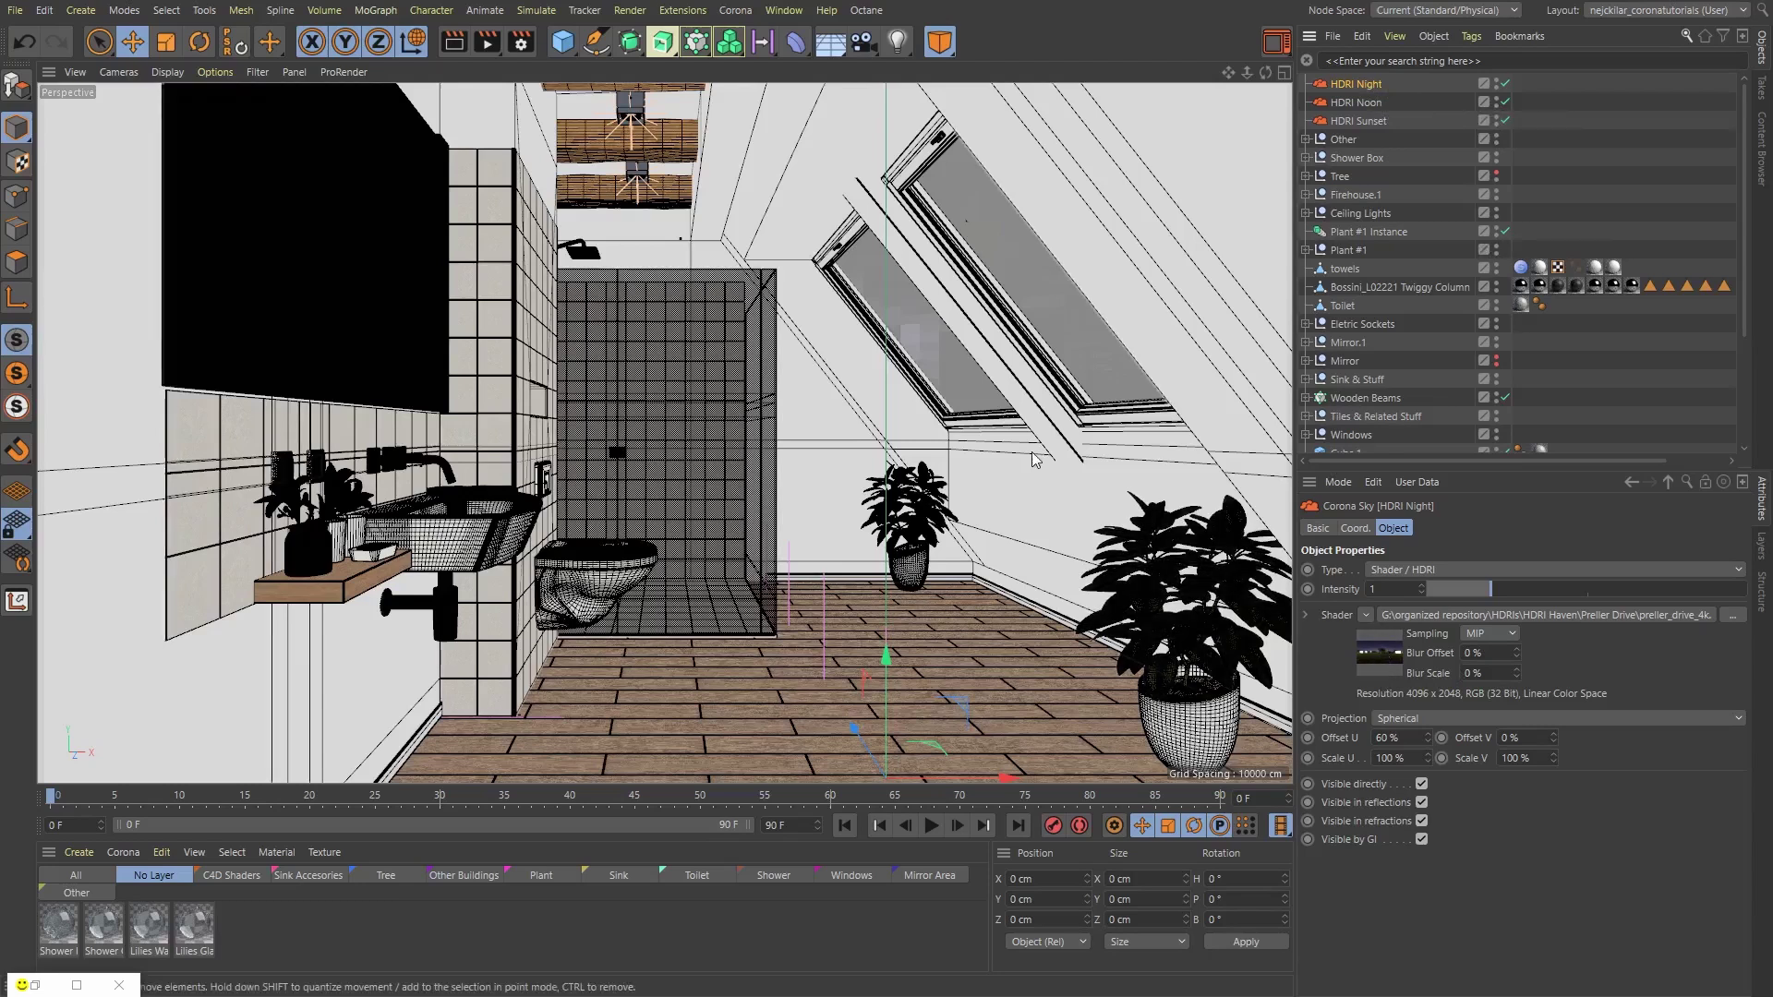
- Open Corona Multi-Pass and add LightMix and LightSelect to the active passes
left_click(735, 10)
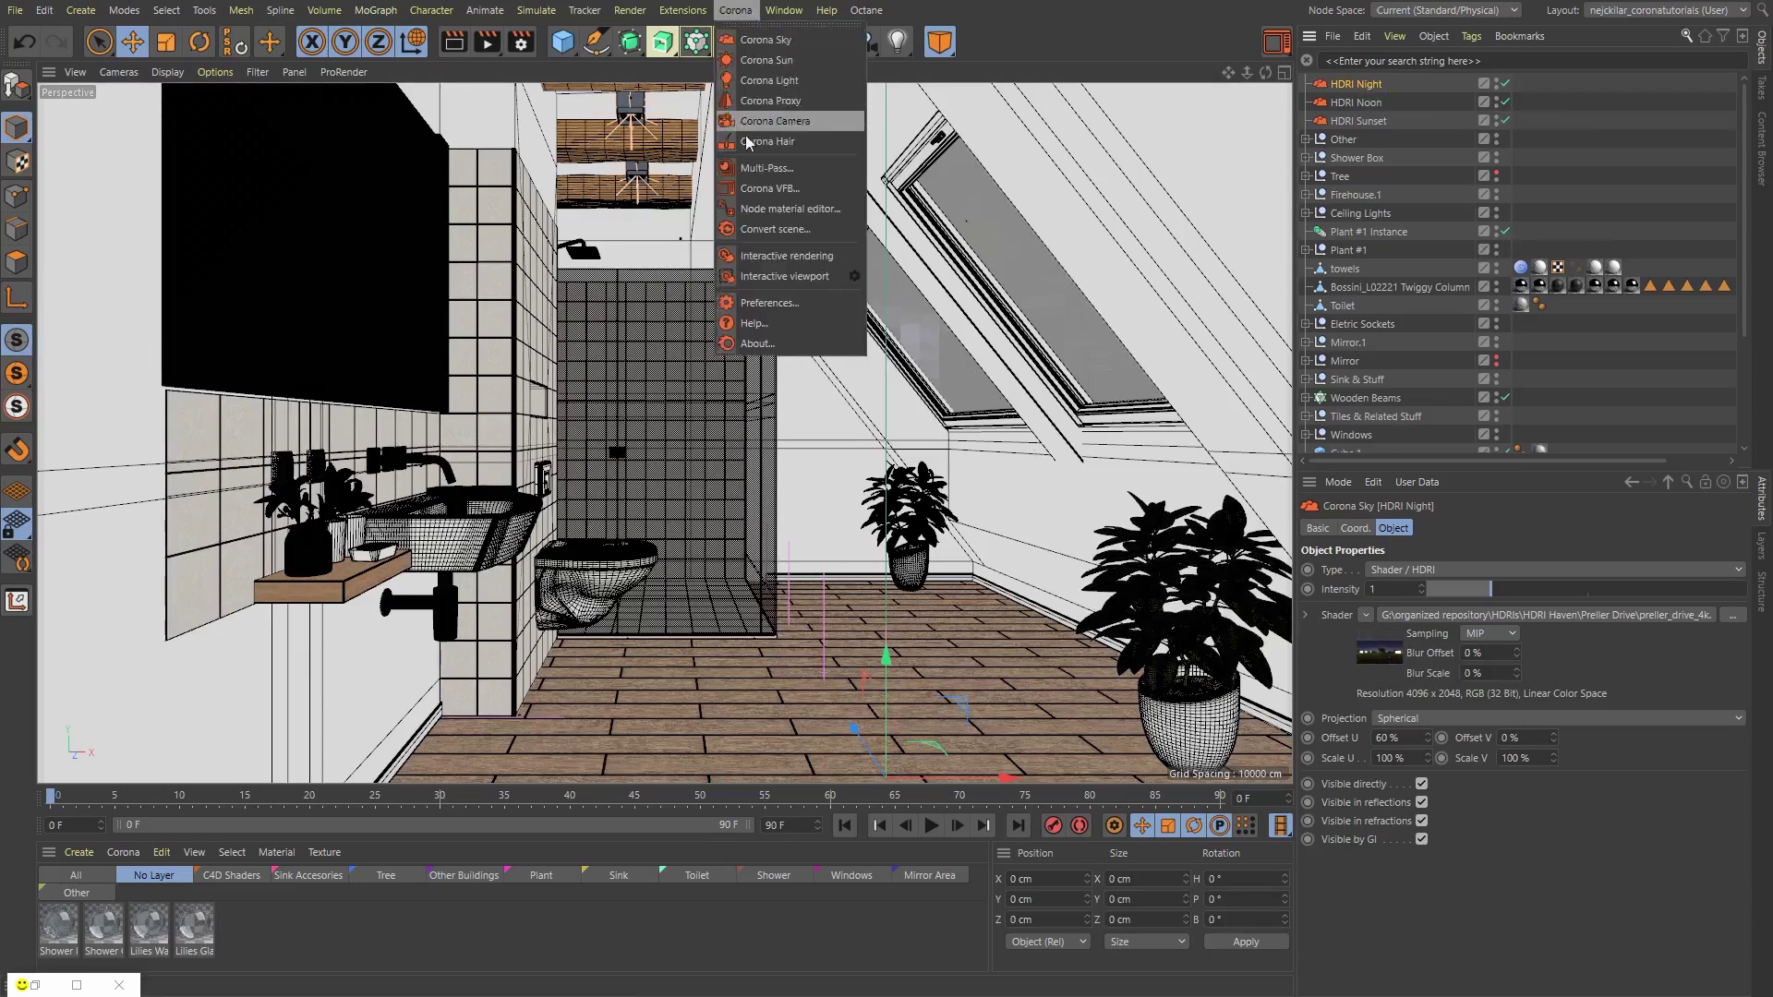
left_click(756, 169)
left_click_drag(1364, 164, 1107, 96)
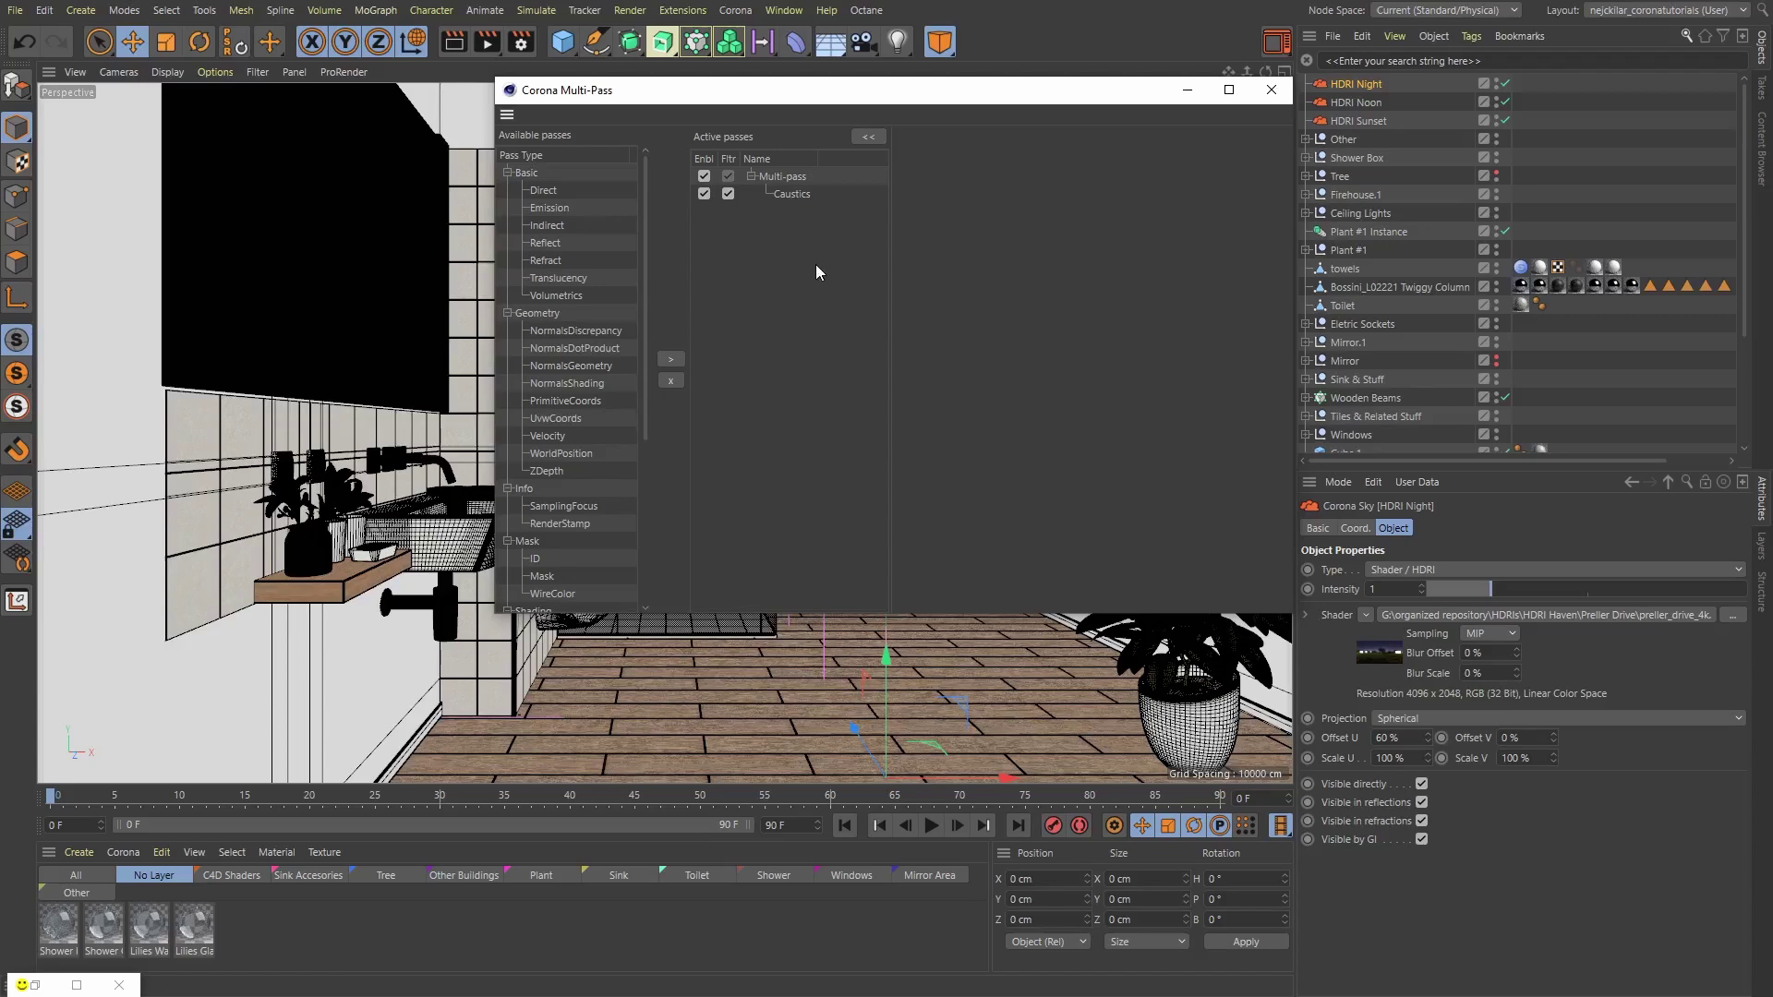
scroll(646, 242, "down", 5)
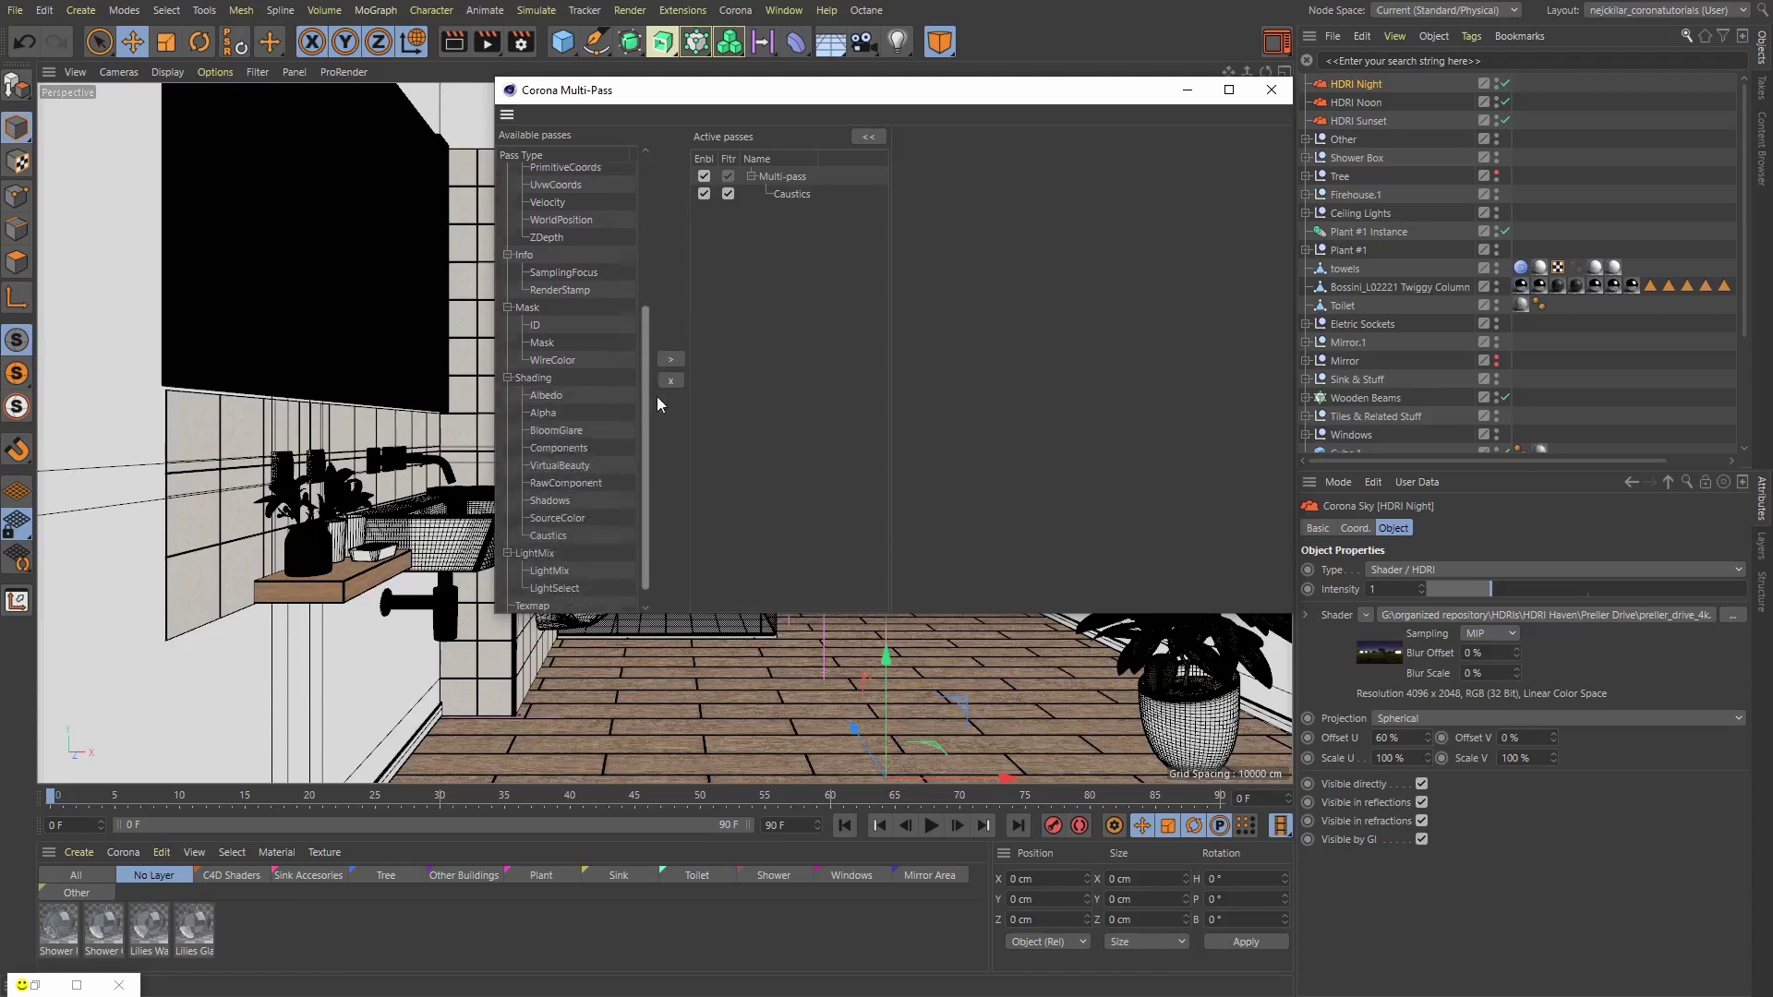
left_click_drag(545, 556, 761, 308)
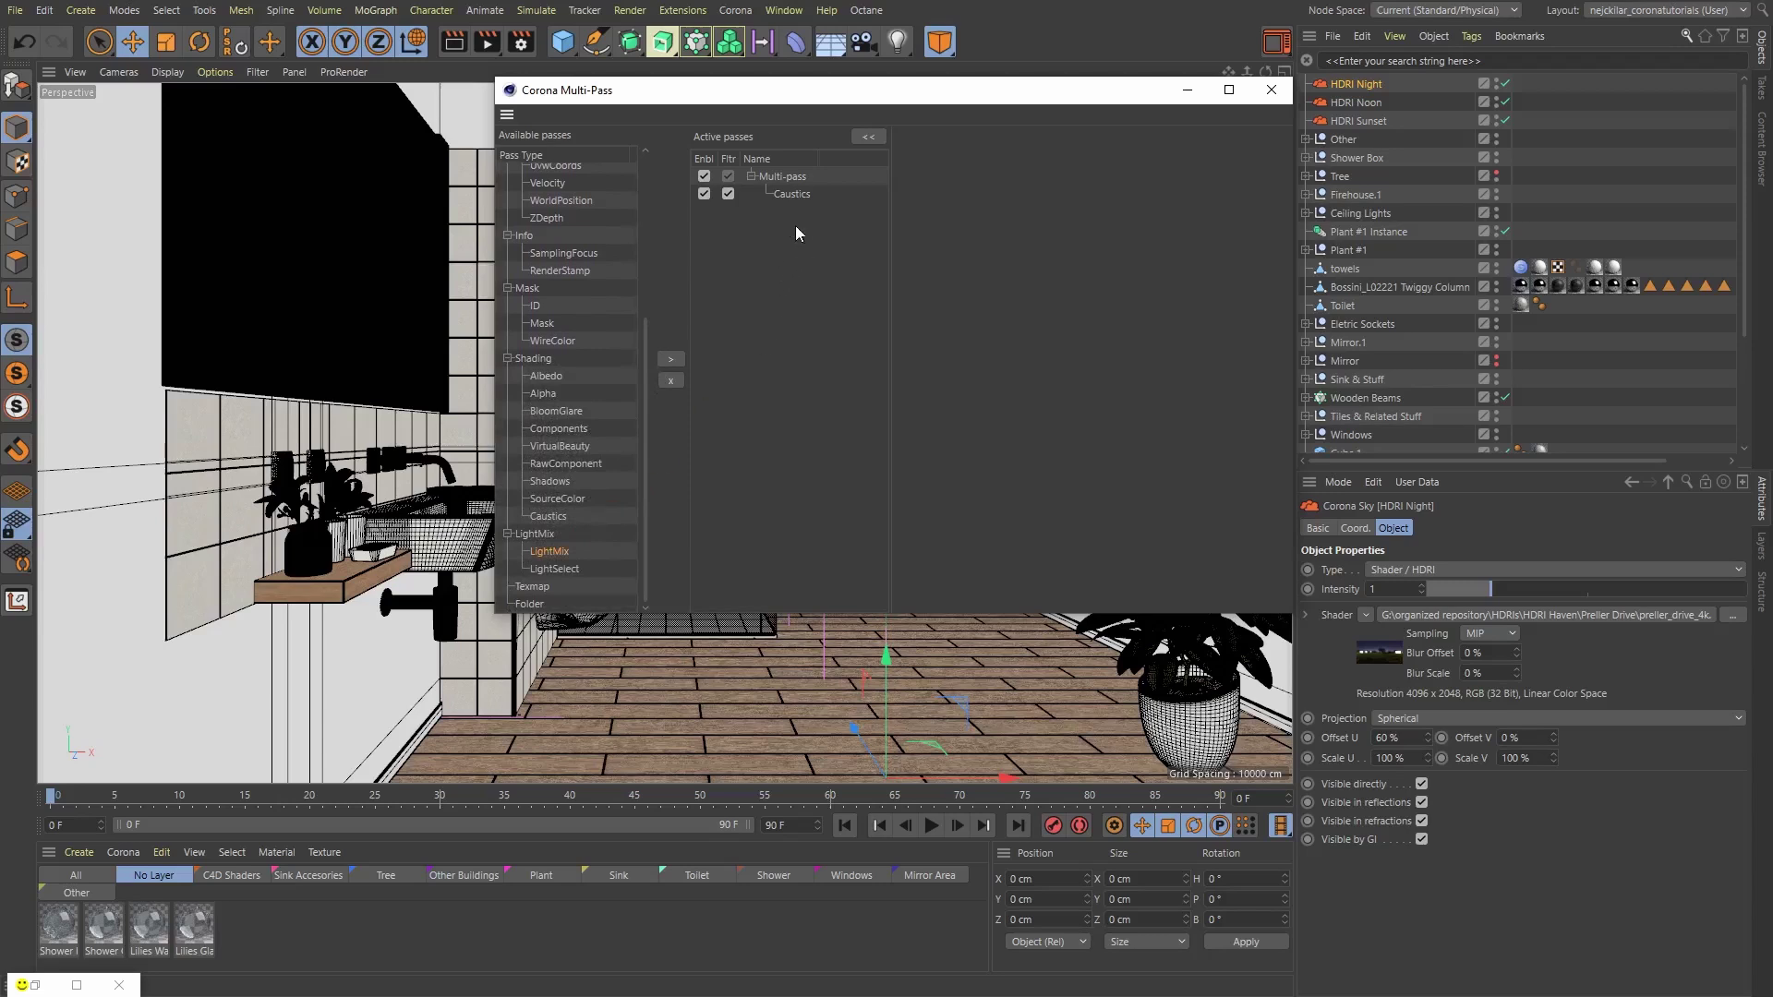
left_click_drag(795, 225, 795, 227)
left_click_drag(787, 346, 798, 234)
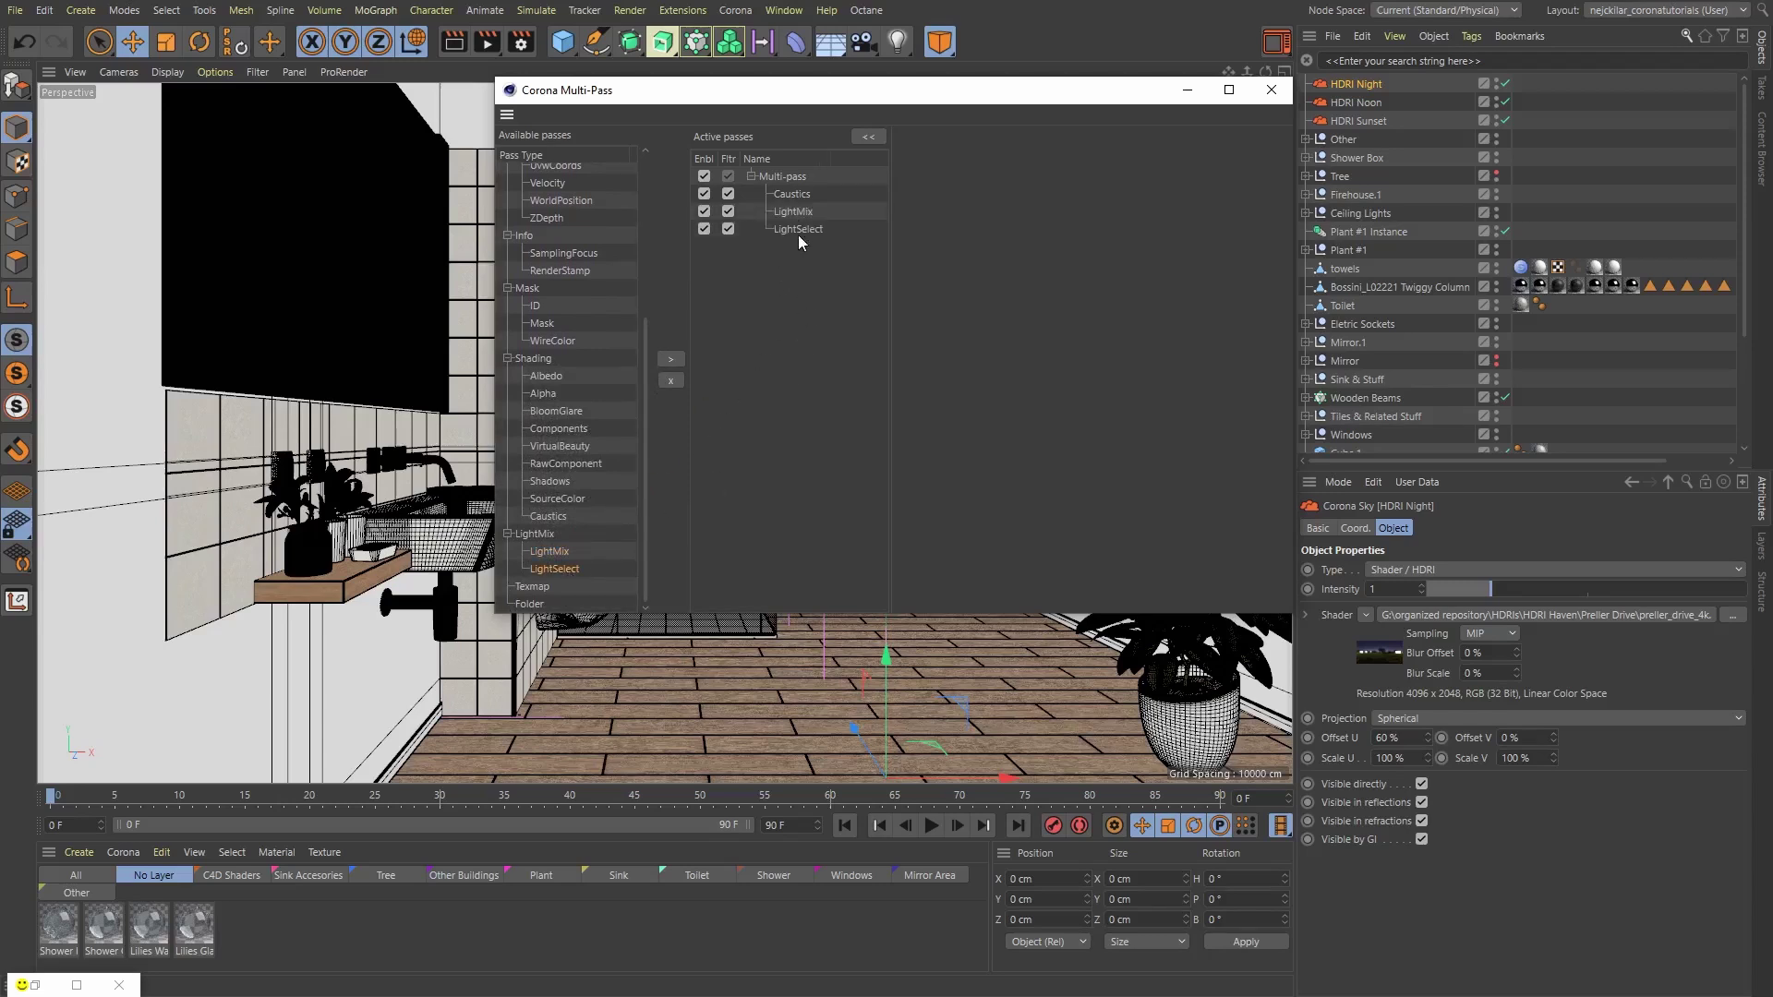
- Rename the LightSelect pass to HDRI Sunset, add the HDRI Sunset sky, and enable denoising
left_click_drag(1041, 136, 931, 134)
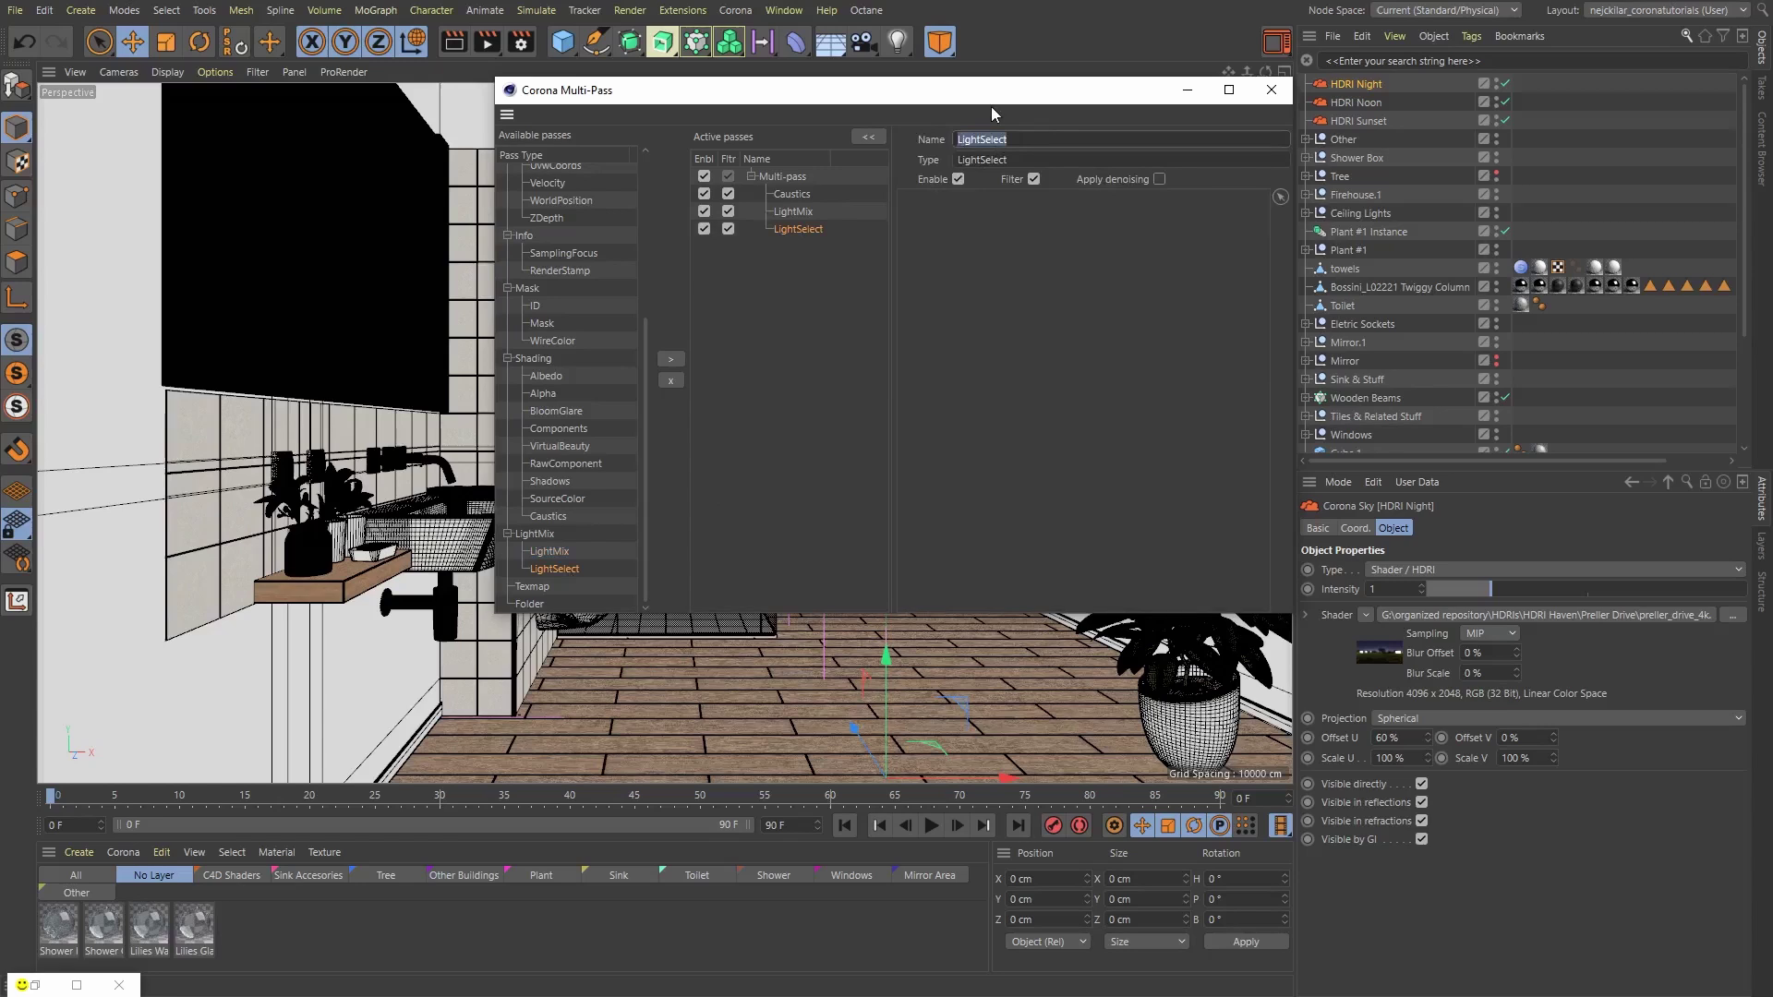
type("HDRI Sunset")
left_click_drag(1358, 121, 948, 213)
left_click(1158, 179)
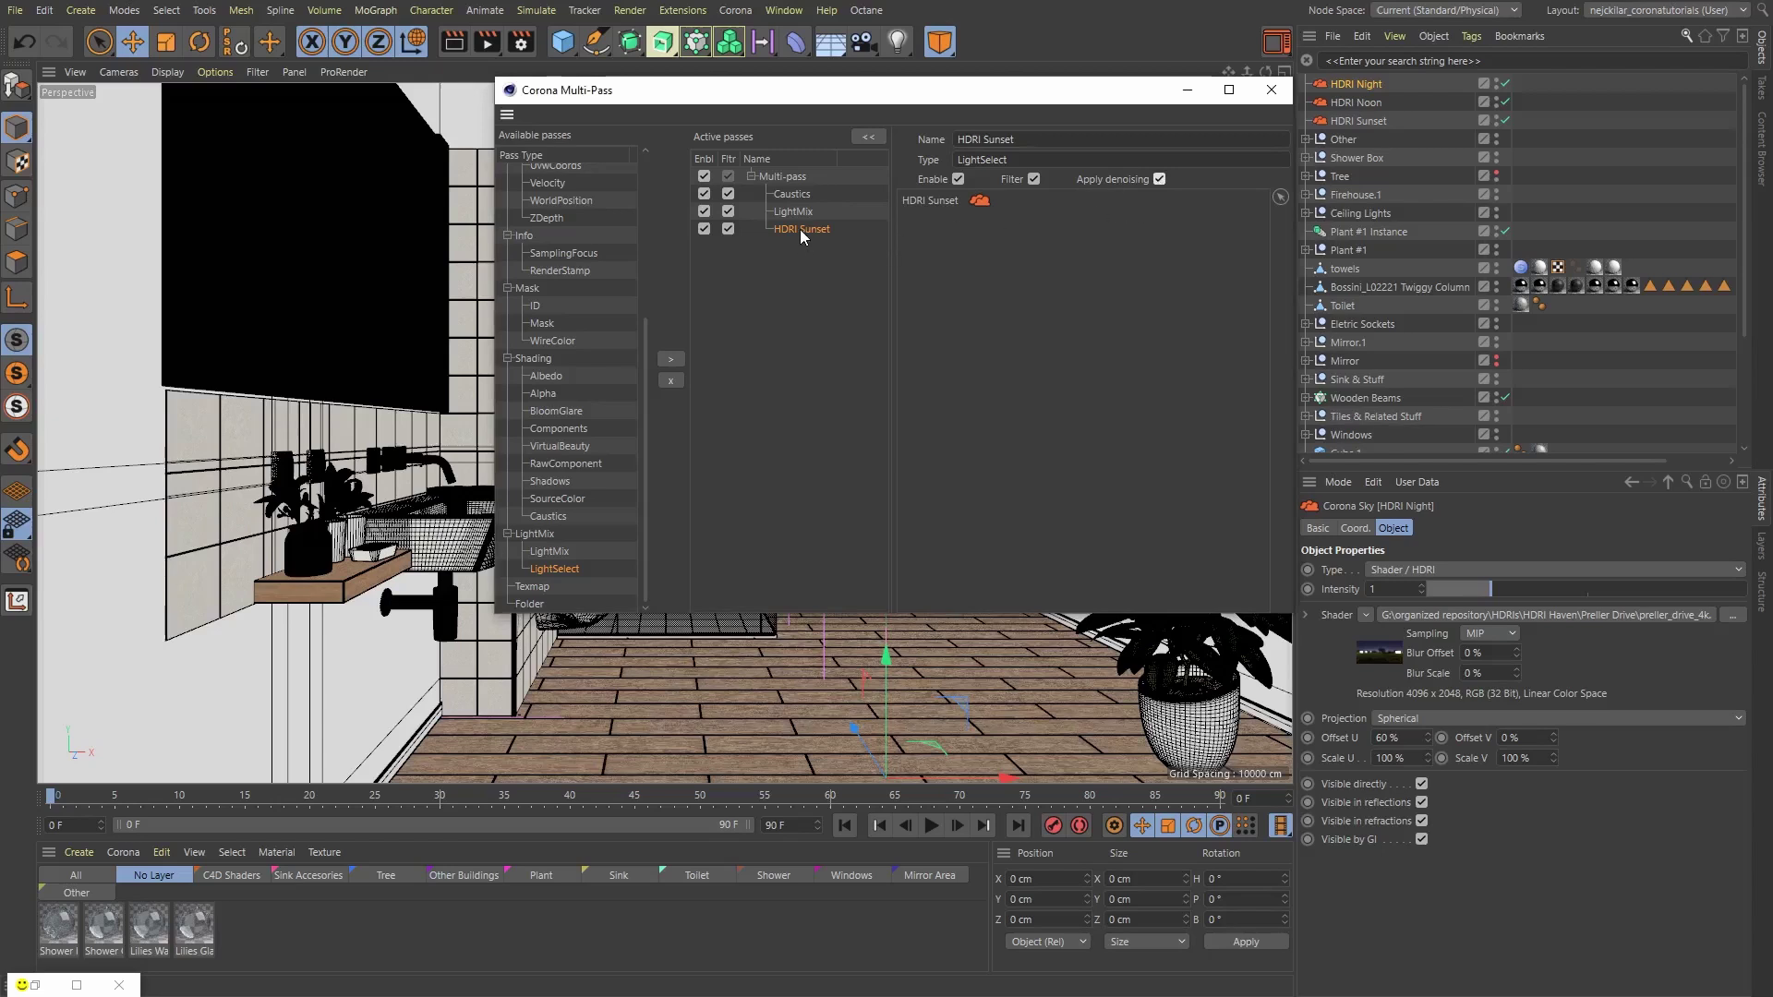
- Duplicate the pass as HDRI Noon, replacing HDRI Sunset with the HDRI Noon sky
left_click_drag(799, 229, 798, 248, "ctrl")
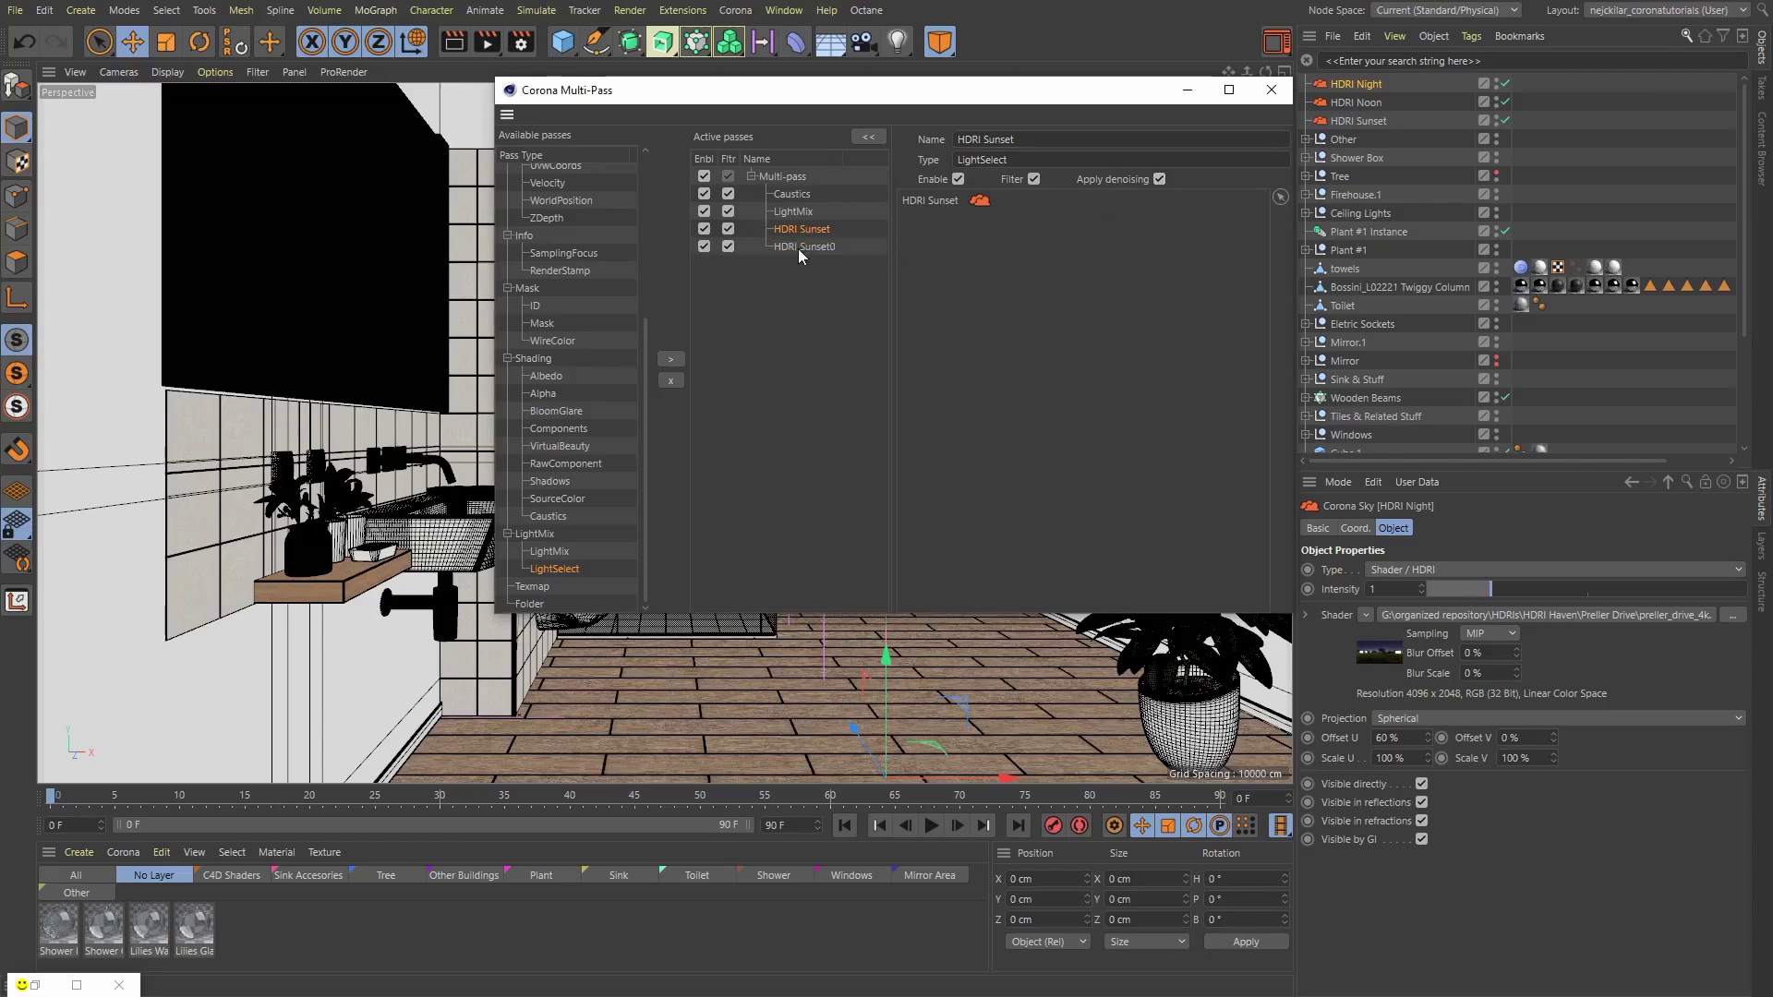
double_click(987, 141)
type("Noon")
key("Return")
right_click(932, 199)
left_click(960, 225)
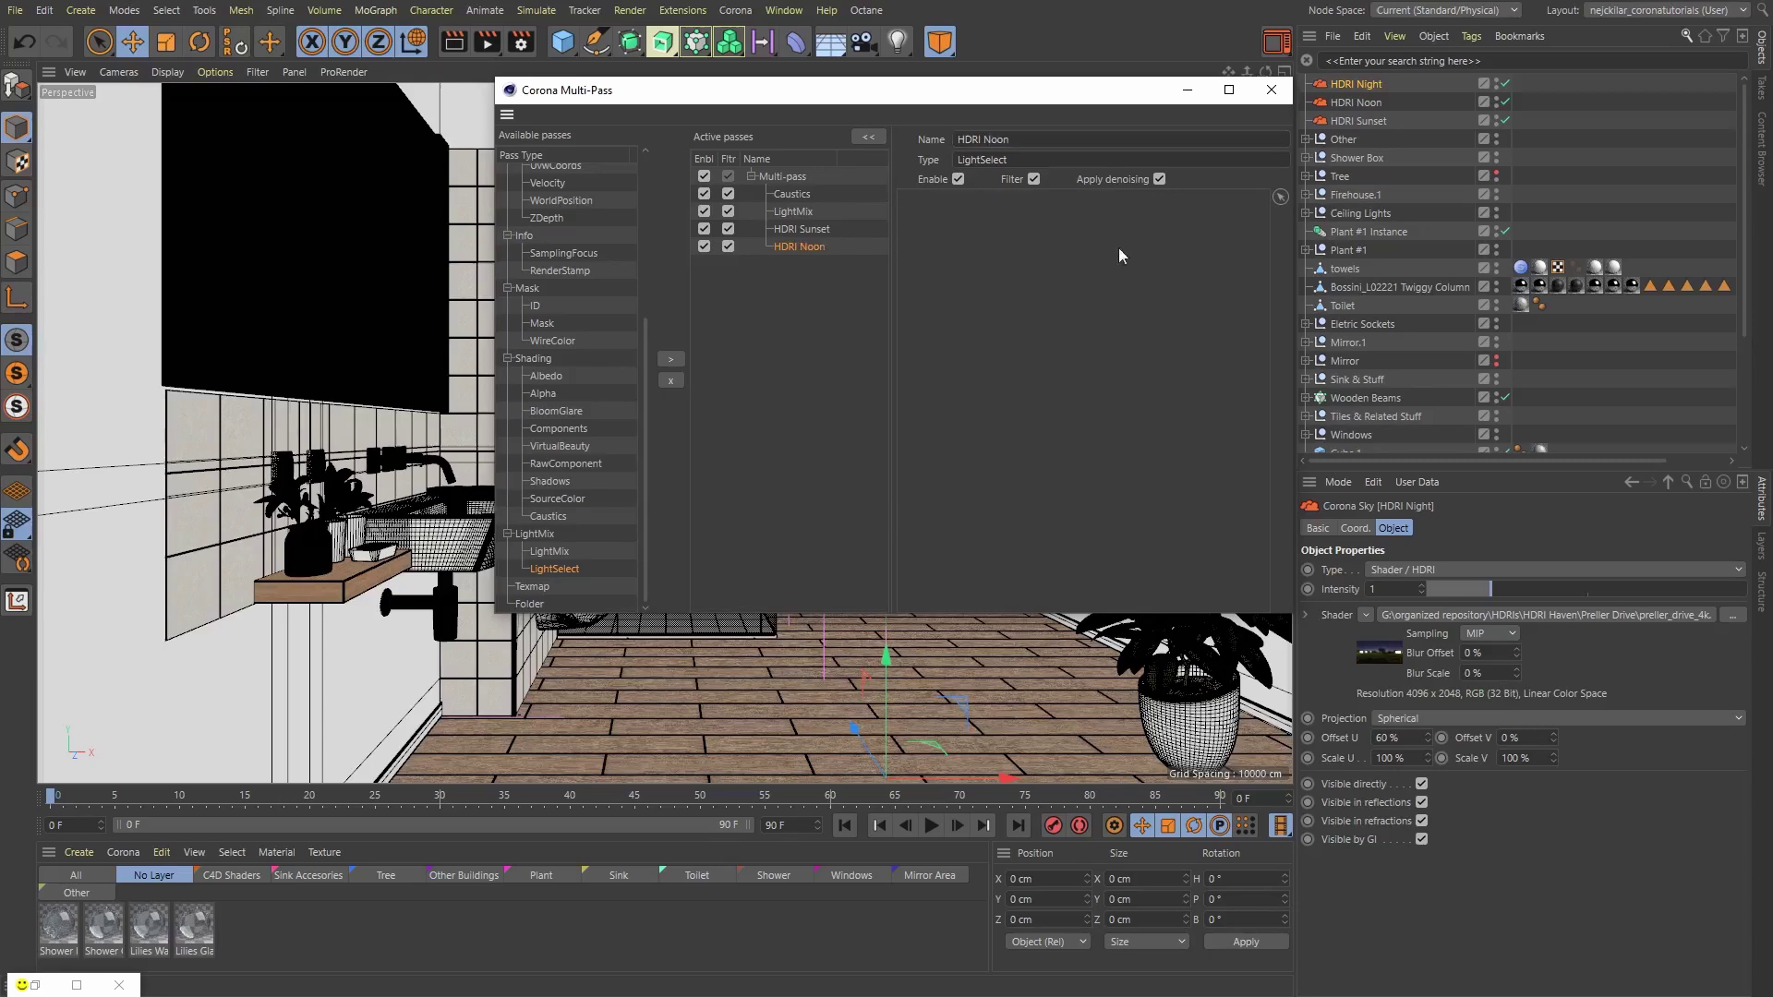
left_click_drag(1348, 107, 968, 225)
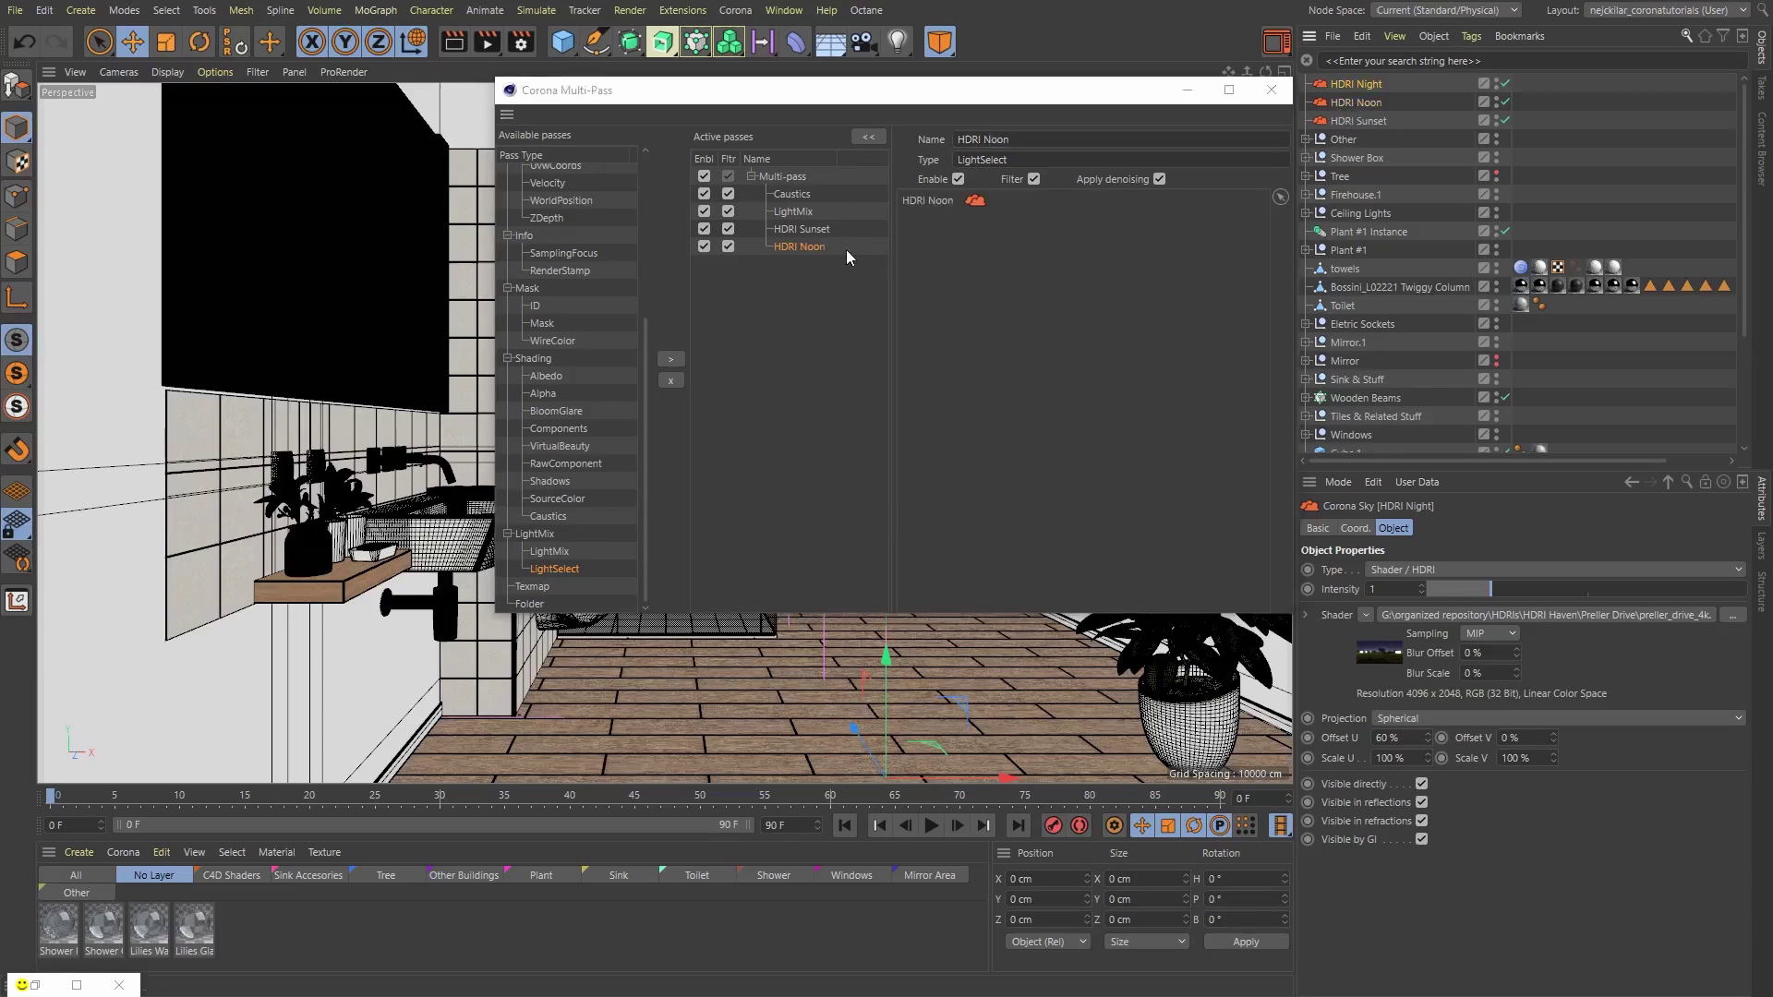
- Duplicate again as HDRI Night, replacing HDRI Noon with the HDRI Night sky
right_click(808, 246)
left_click(811, 263)
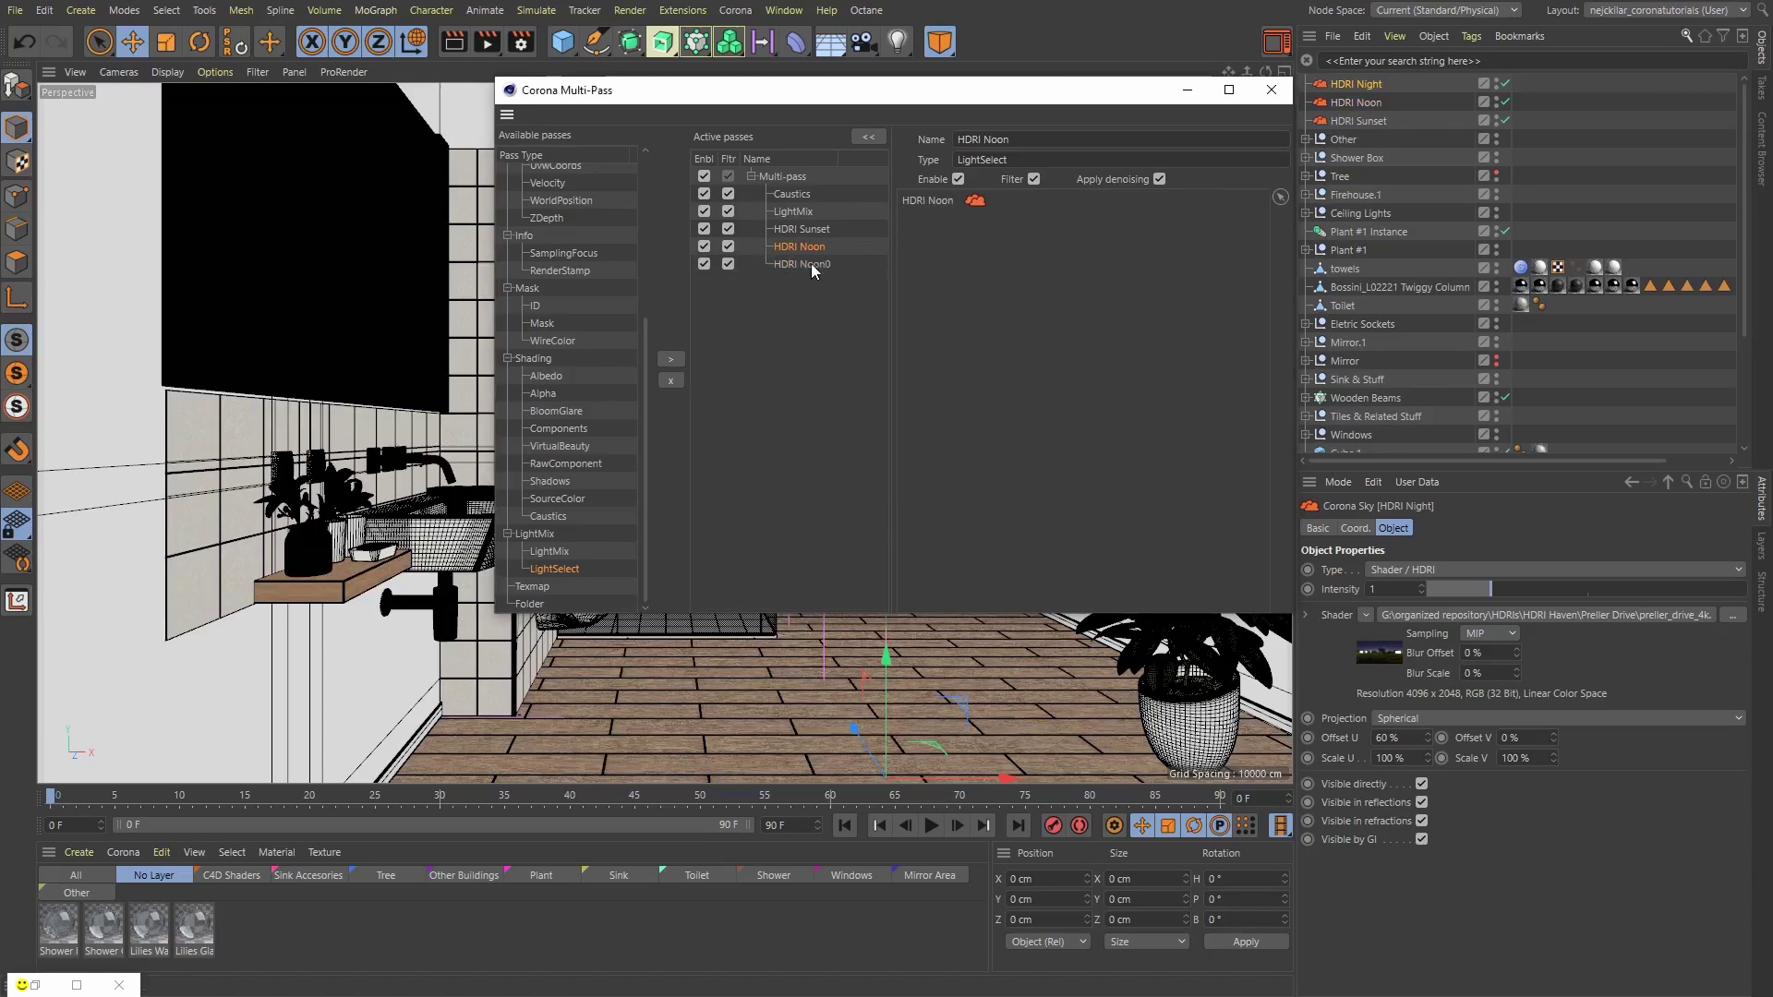
double_click(987, 139)
type("Night")
key("Return")
right_click(933, 200)
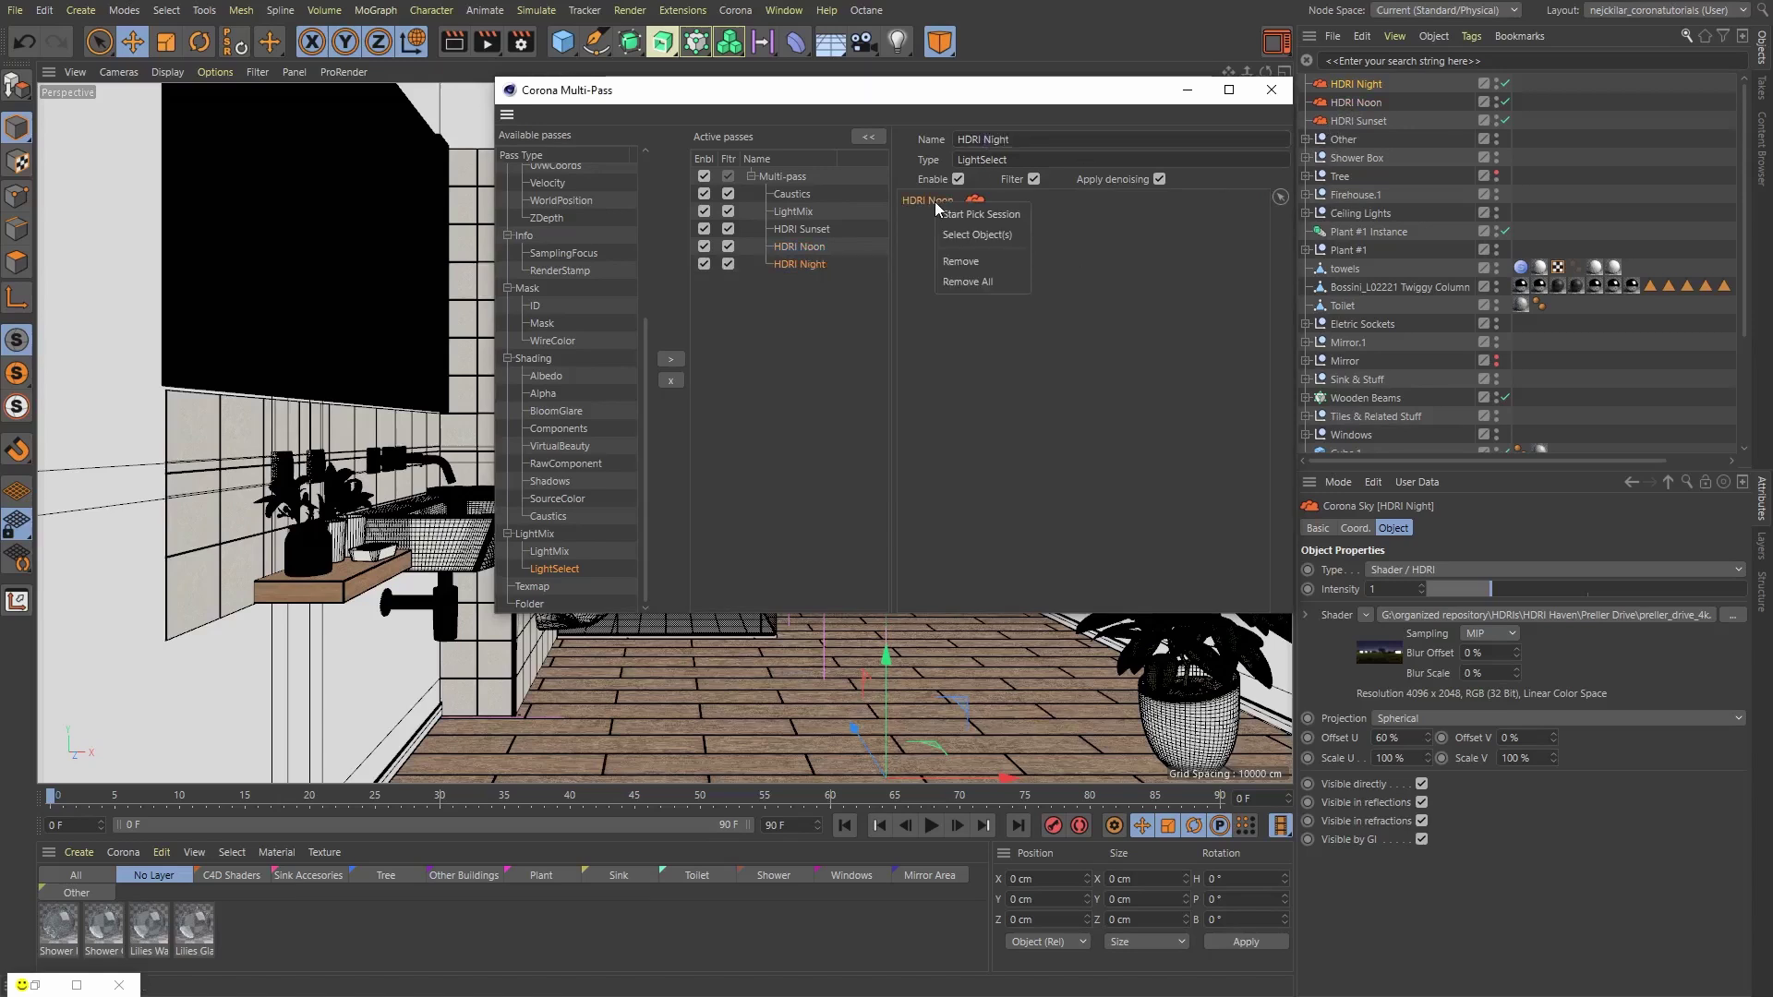
left_click(960, 261)
left_click_drag(1356, 84, 945, 201)
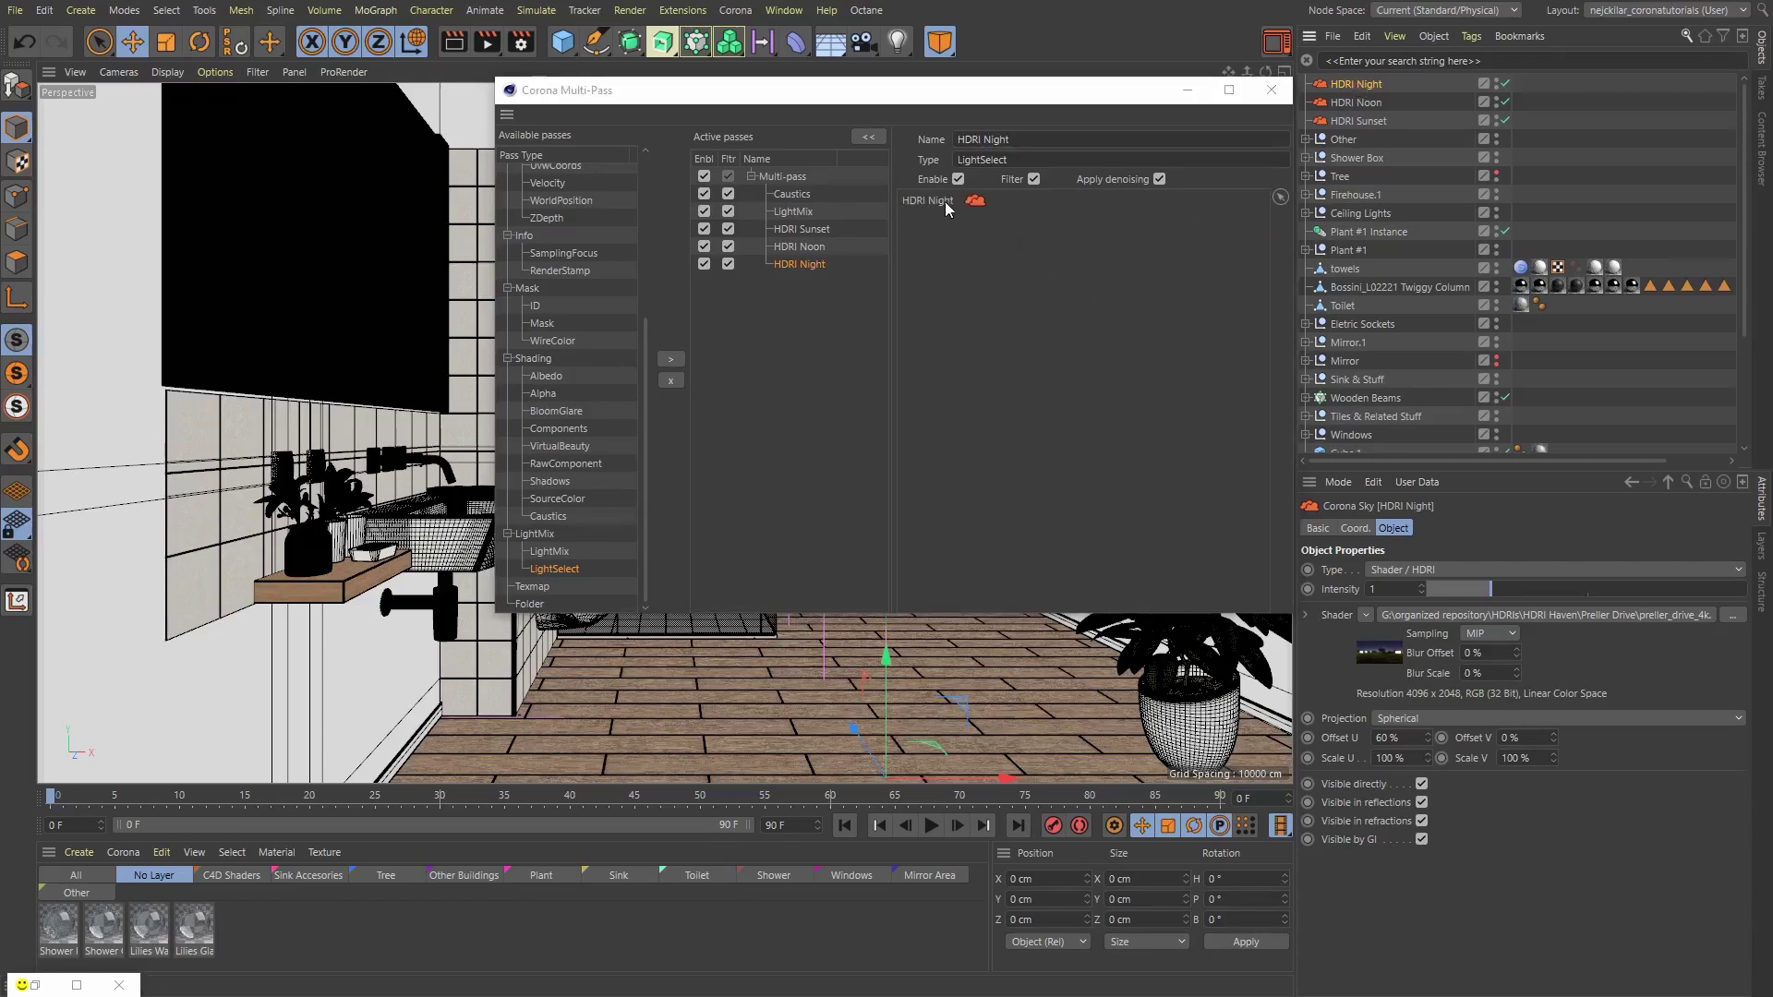
- Add another LightSelect active pass and rename it Ceiling Lights
left_click_drag(998, 101, 995, 183)
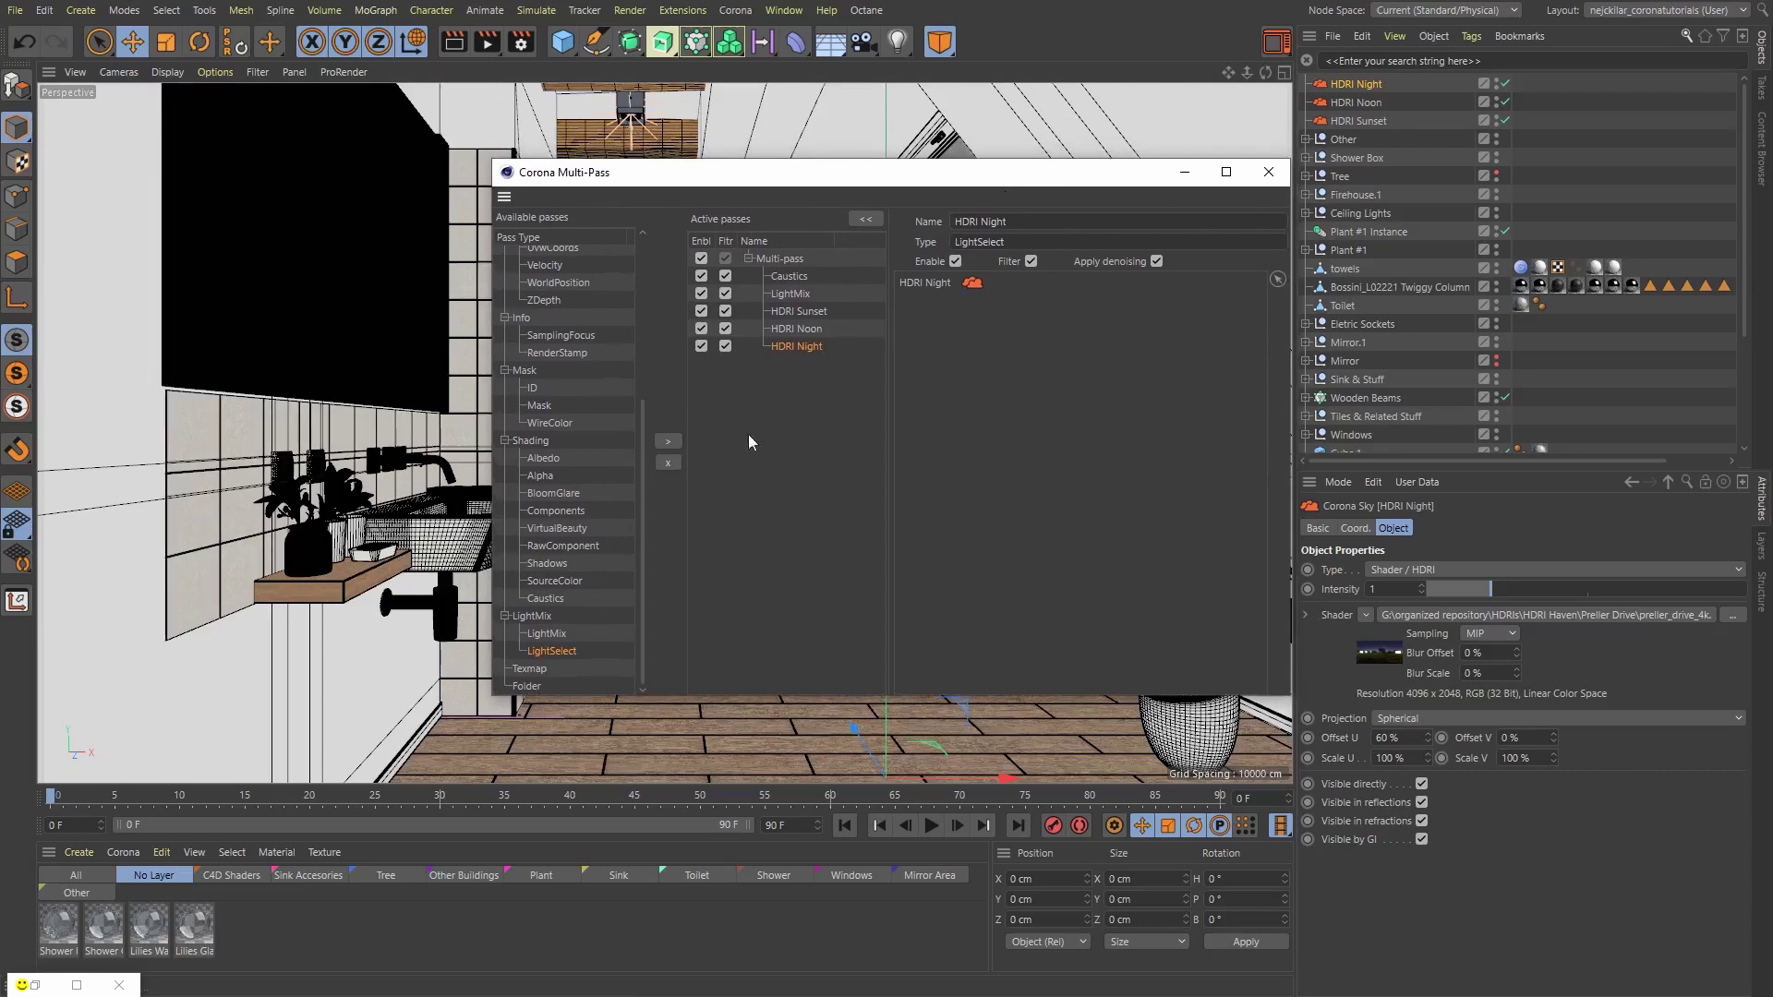
left_click_drag(554, 654, 791, 369)
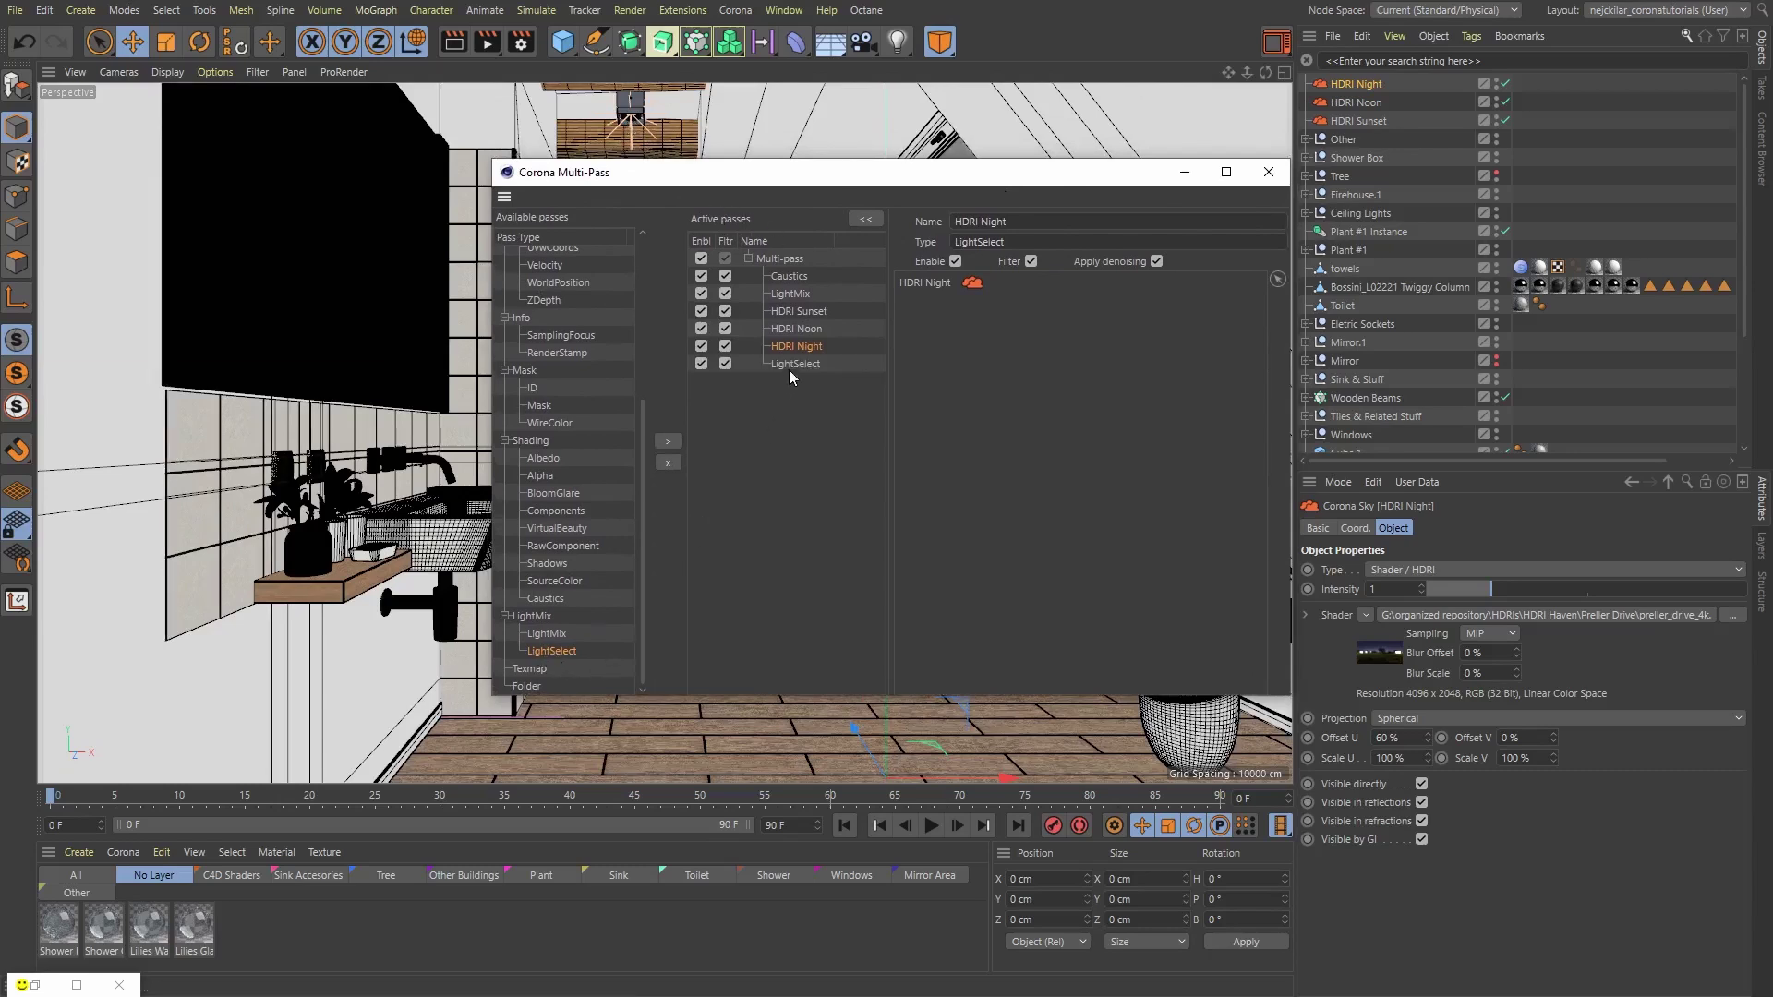
double_click(975, 221)
type("Ceiling Lights")
key("Return")
- Assign the four ceiling Corona Lights to the Ceiling Lights pass
left_click(1305, 214)
left_click(1368, 253)
left_click(1388, 324, "ctrl")
left_click(1388, 396, "ctrl")
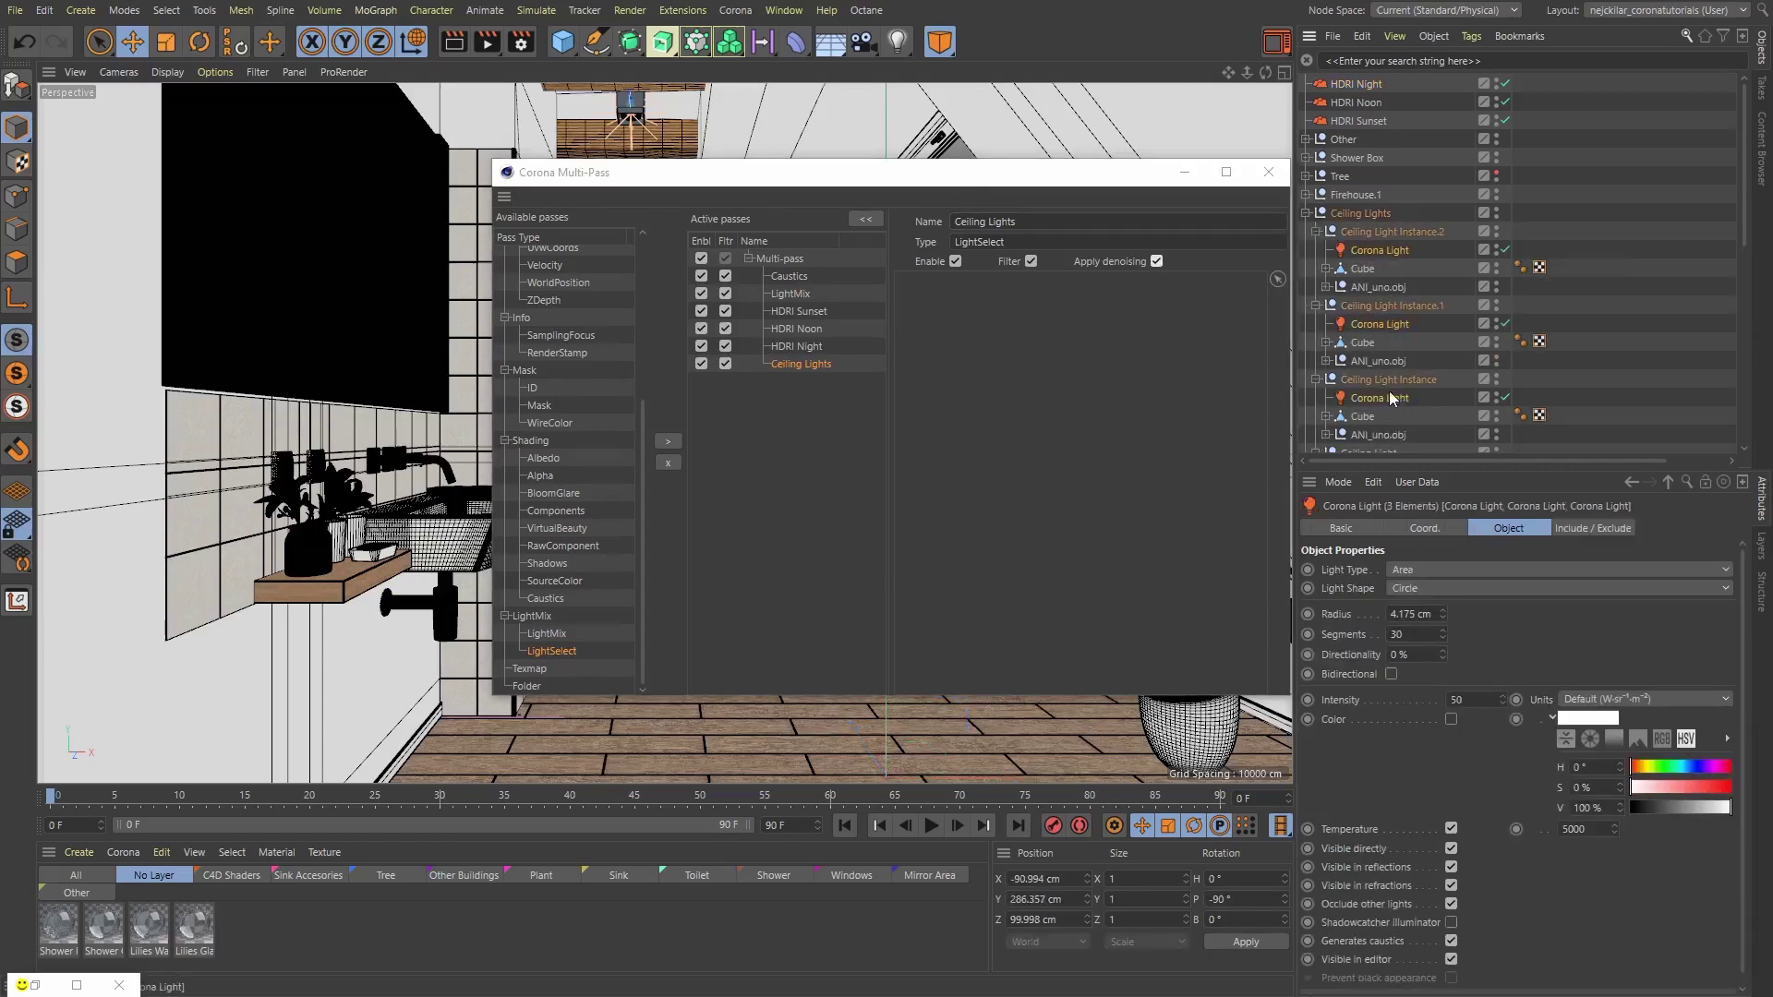
scroll(1403, 338, "down", 2)
left_click(1397, 367, "ctrl")
left_click_drag(1397, 367, 1082, 367)
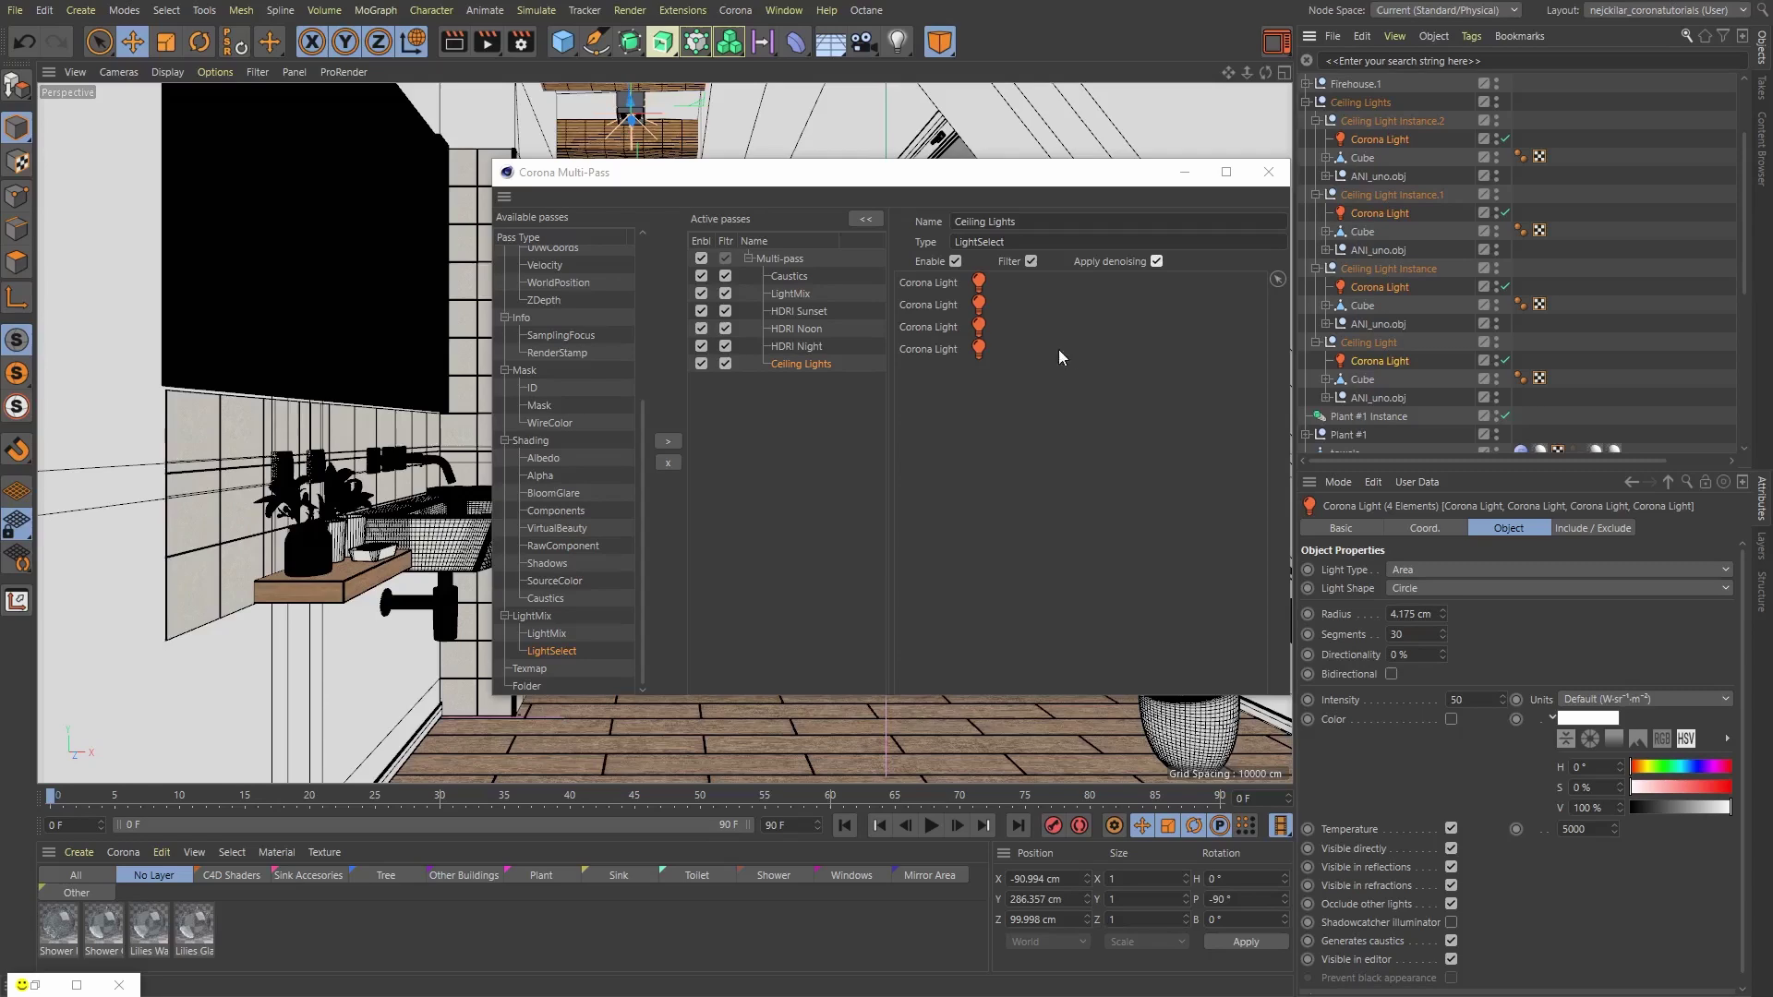
- Open Render Settings and render the attic bathroom to the Corona VFB for 190 passes
left_click(522, 48)
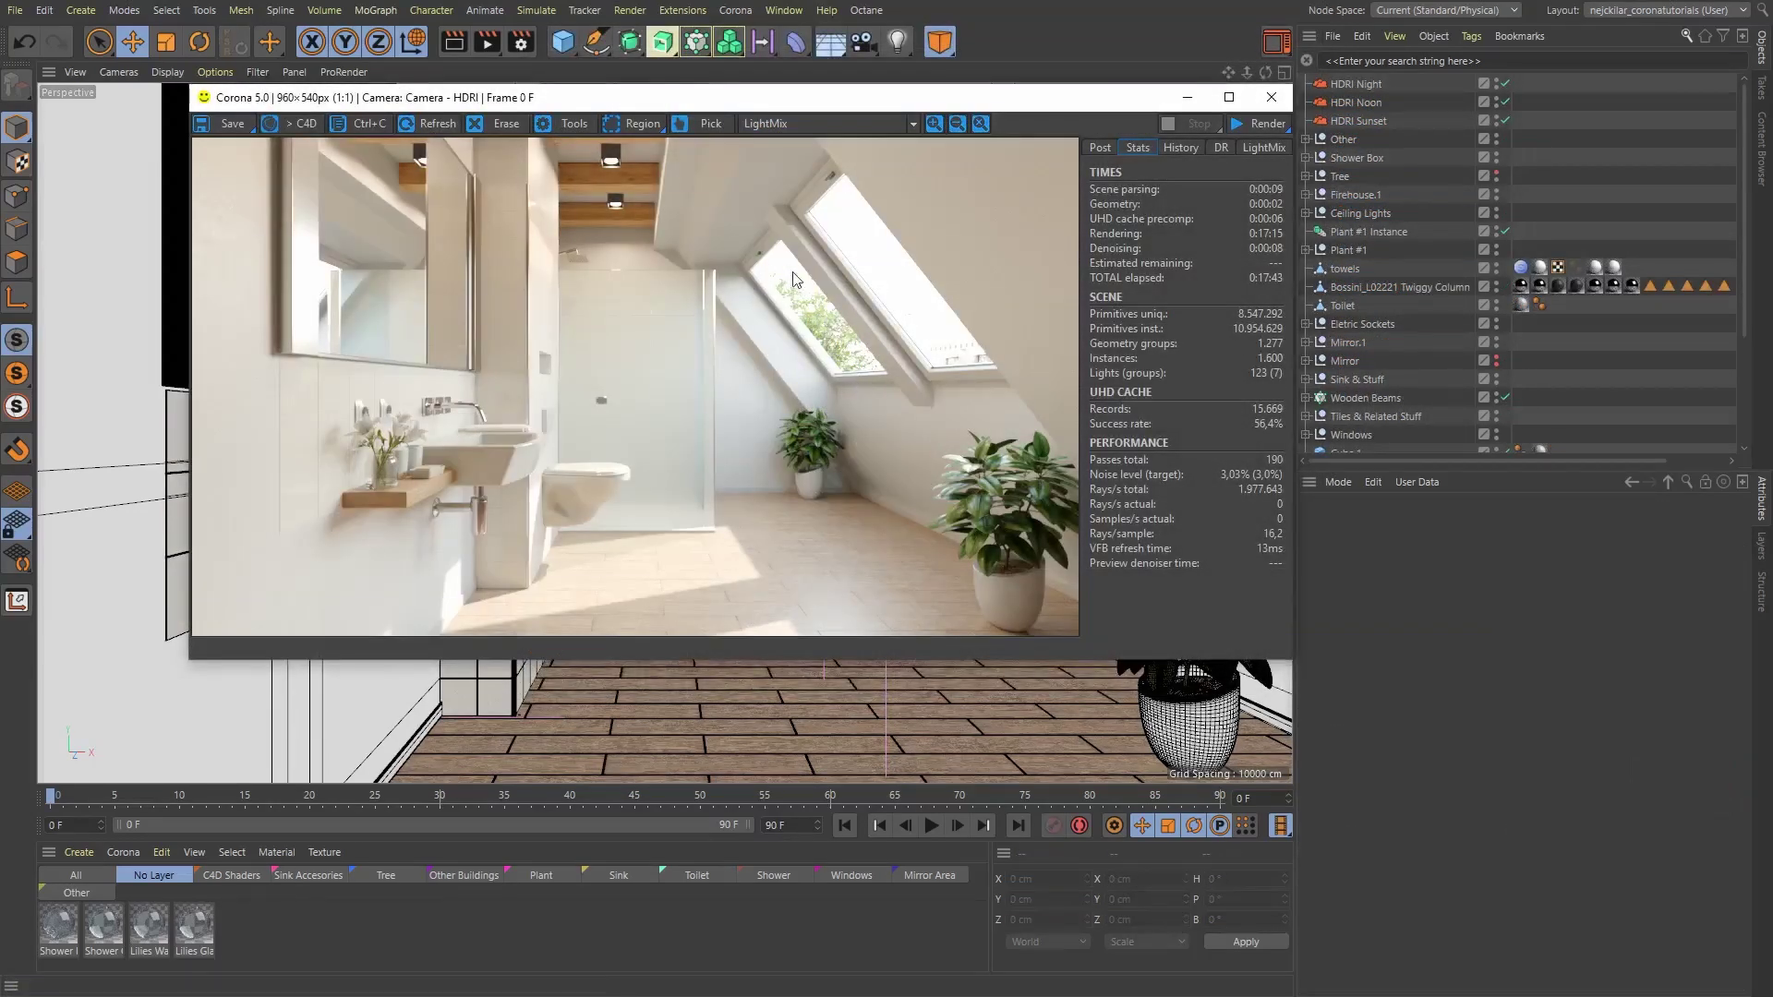
- Cycle the VFB display through HDRI Sunset, HDRI Noon and HDRI Night, ending on Ceiling Lights
left_click(901, 128)
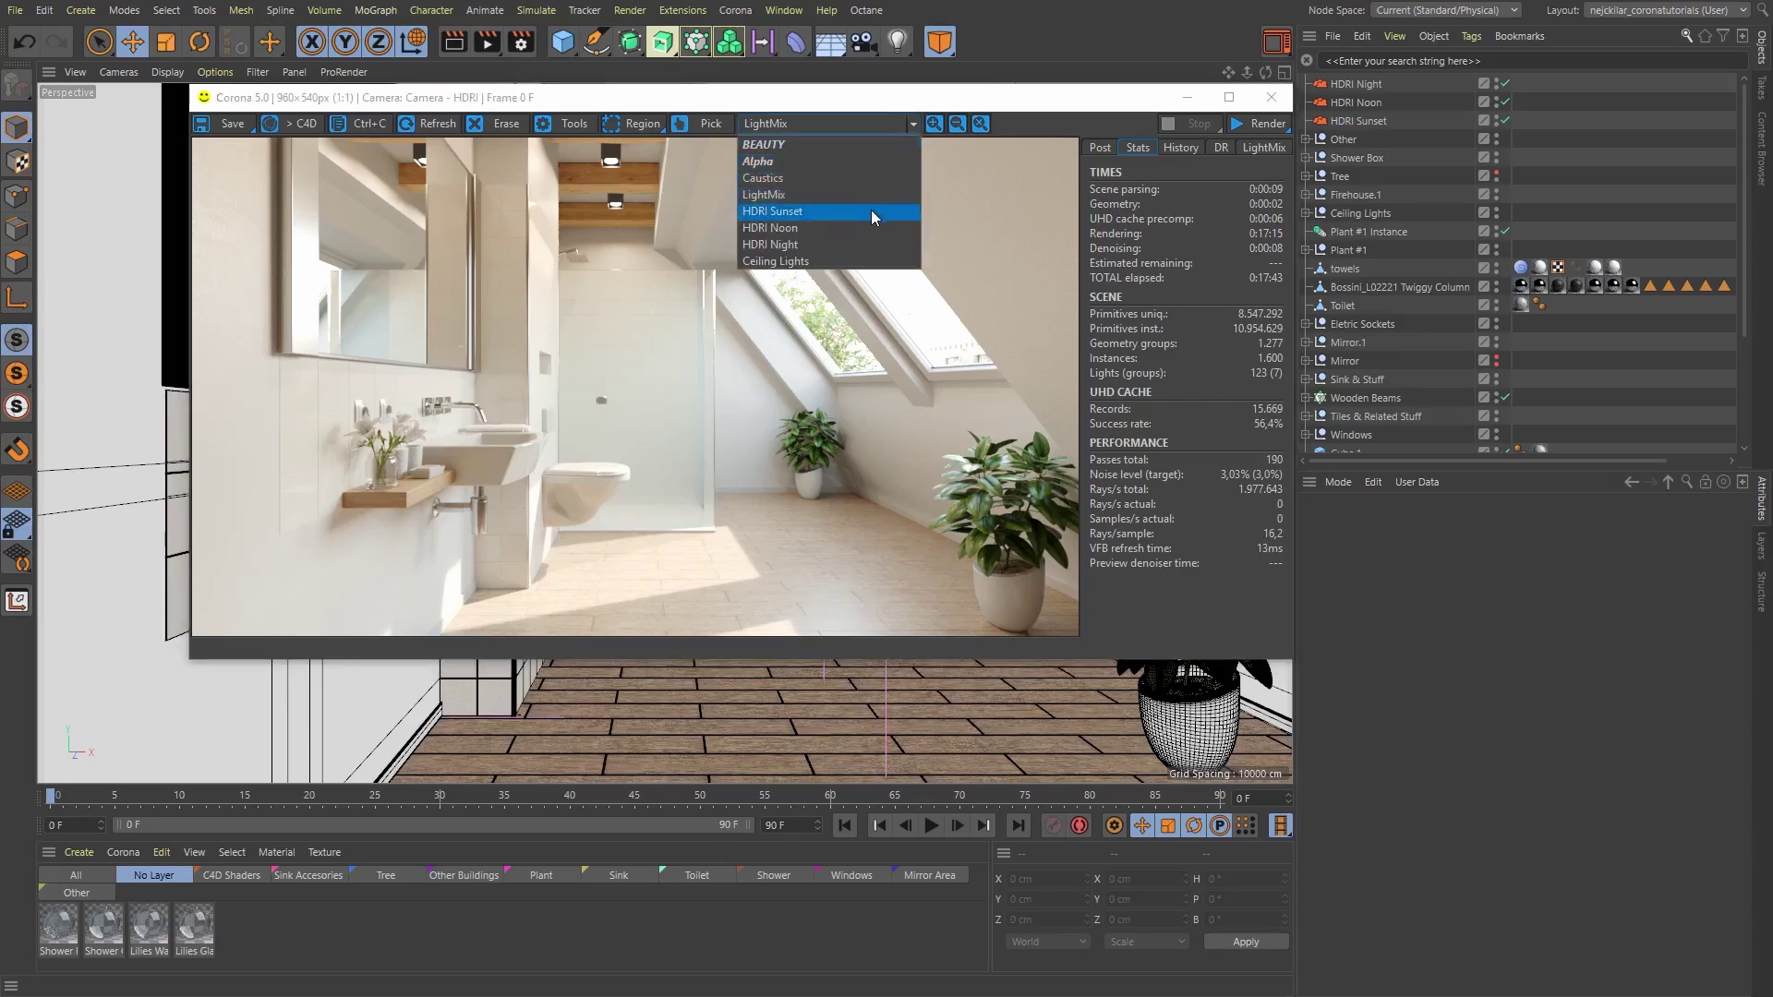
left_click(872, 210)
left_click(884, 124)
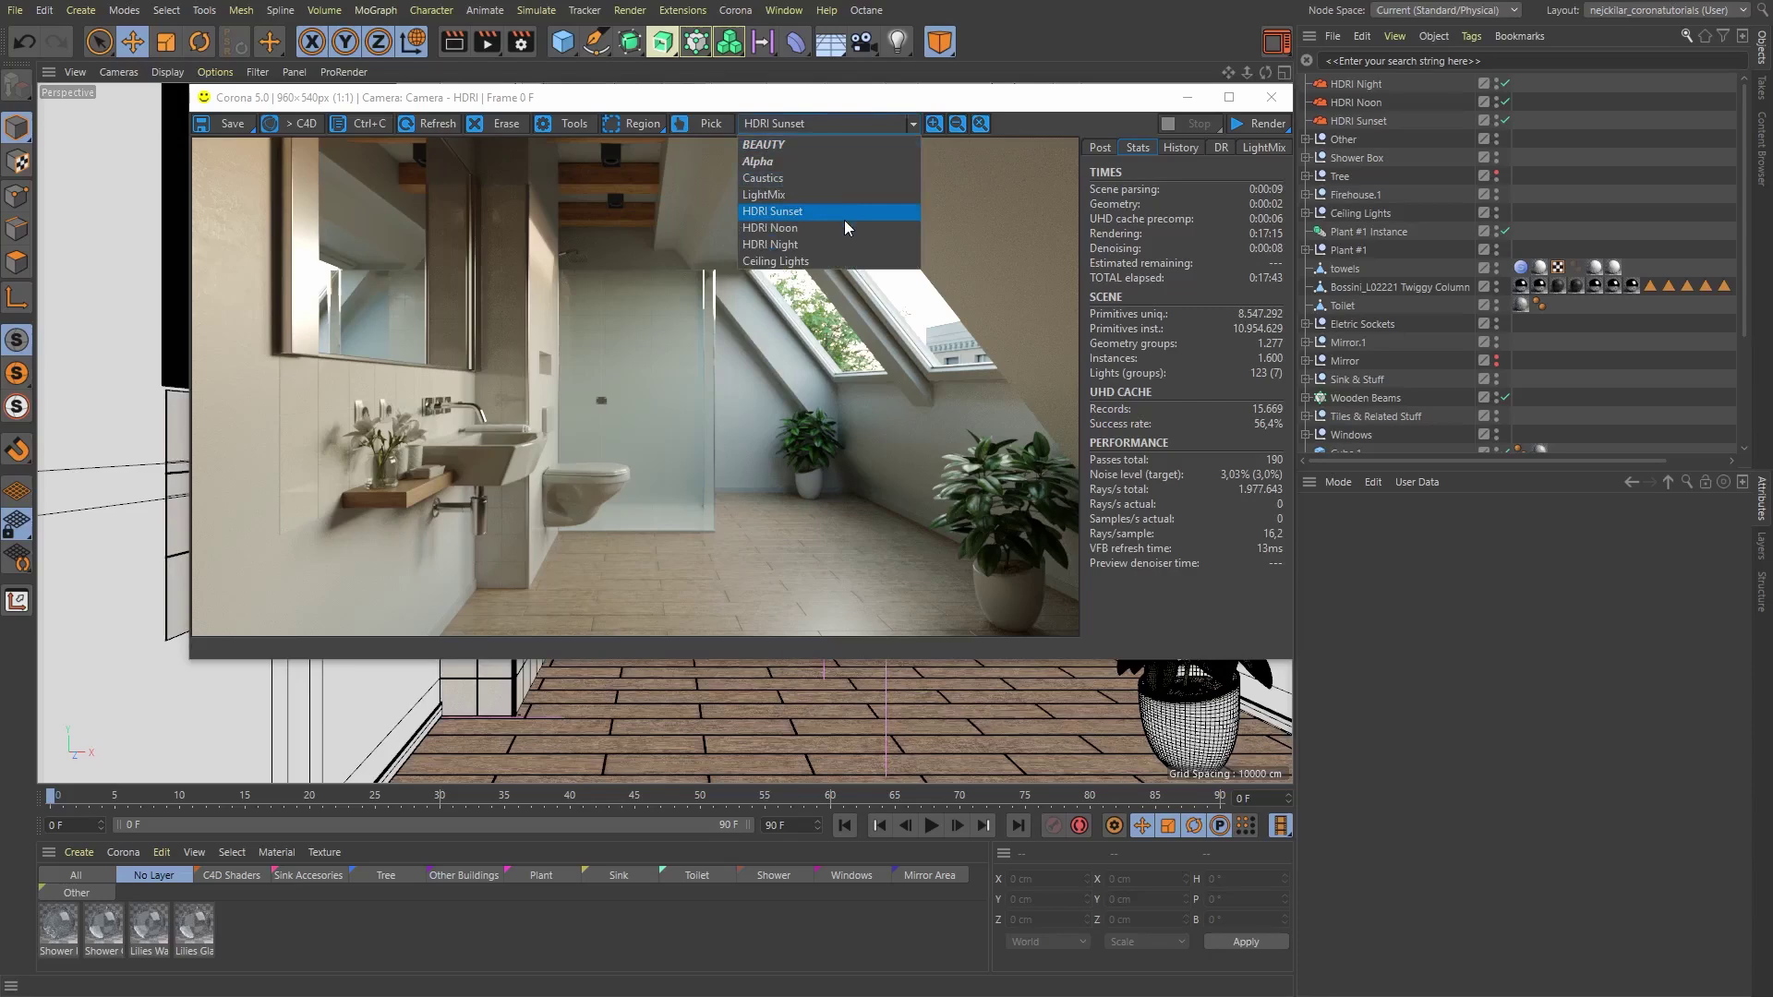
left_click(844, 226)
left_click(861, 124)
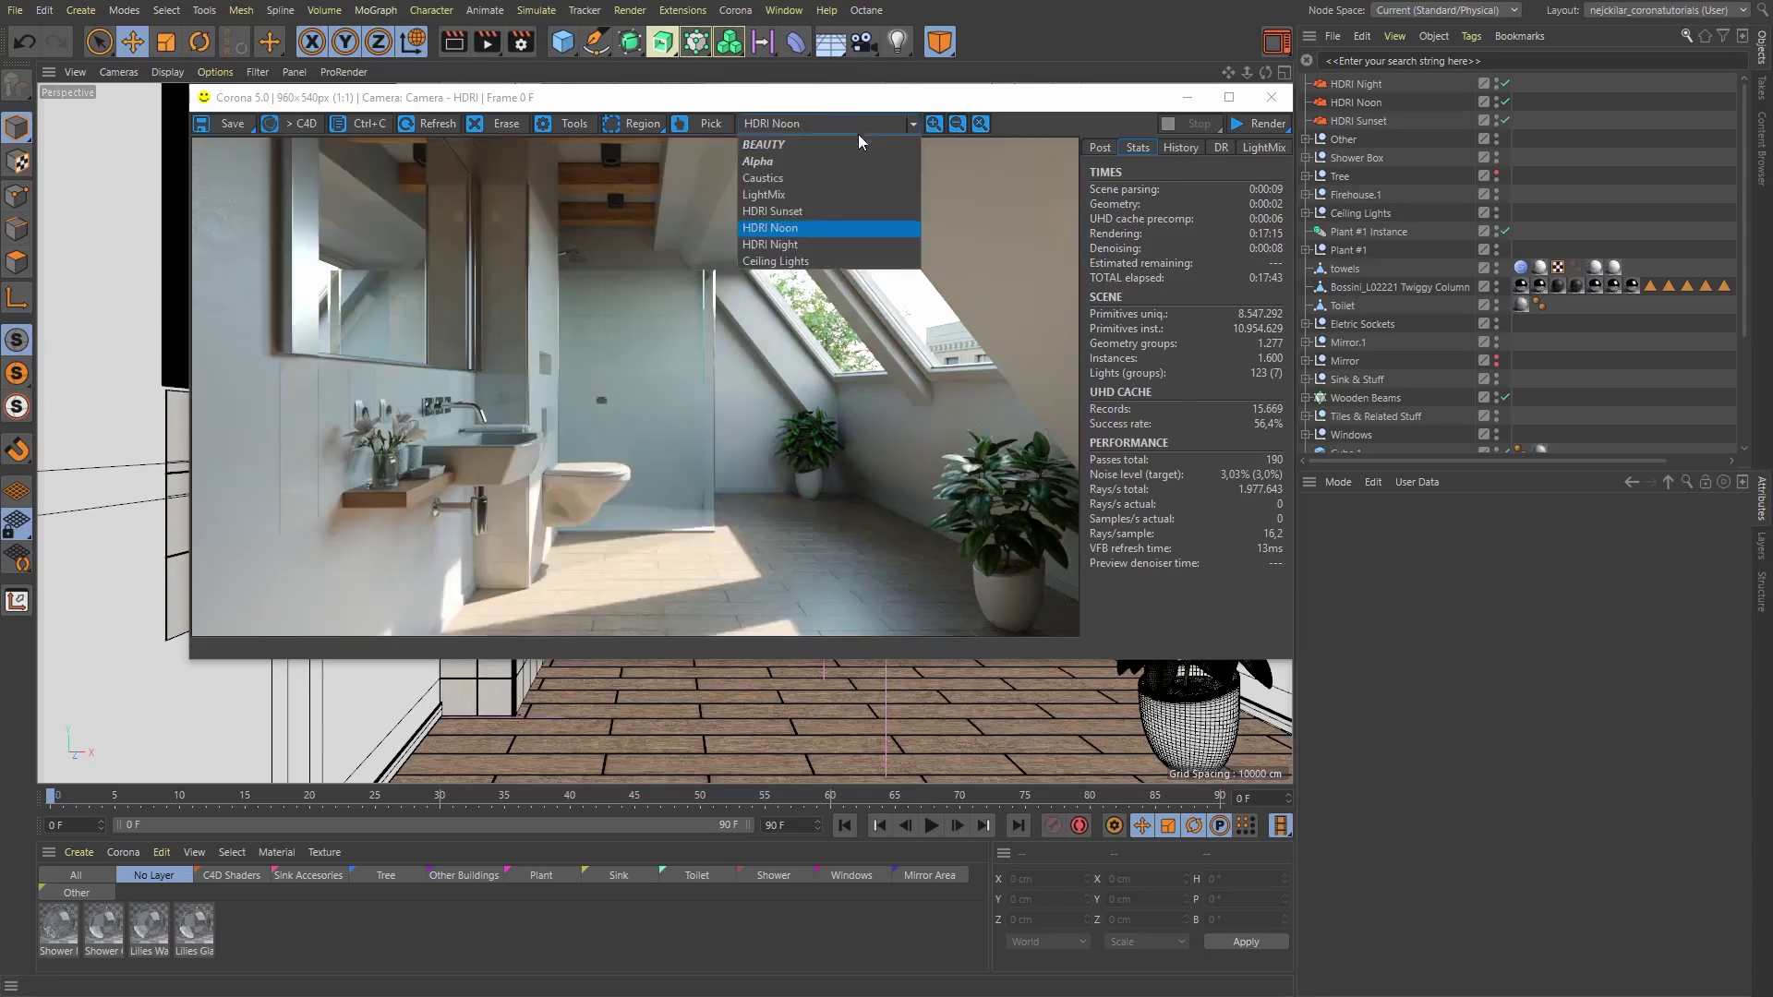
left_click(828, 235)
left_click(866, 124)
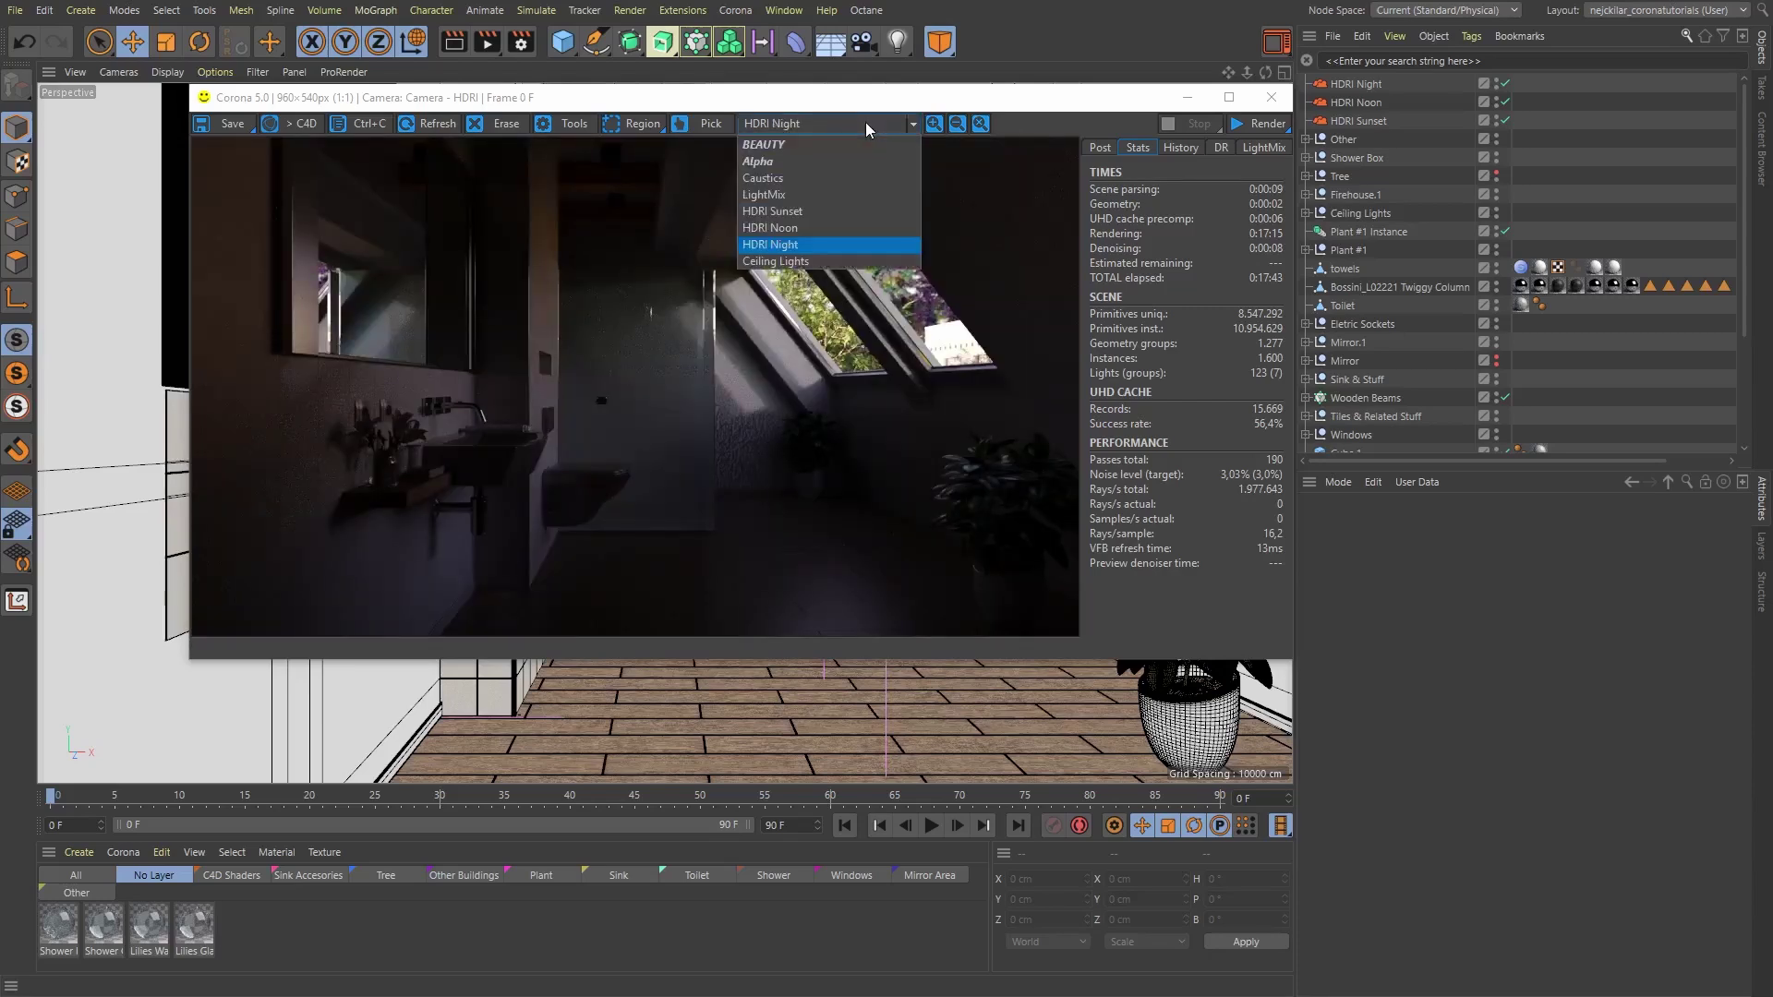
left_click(831, 259)
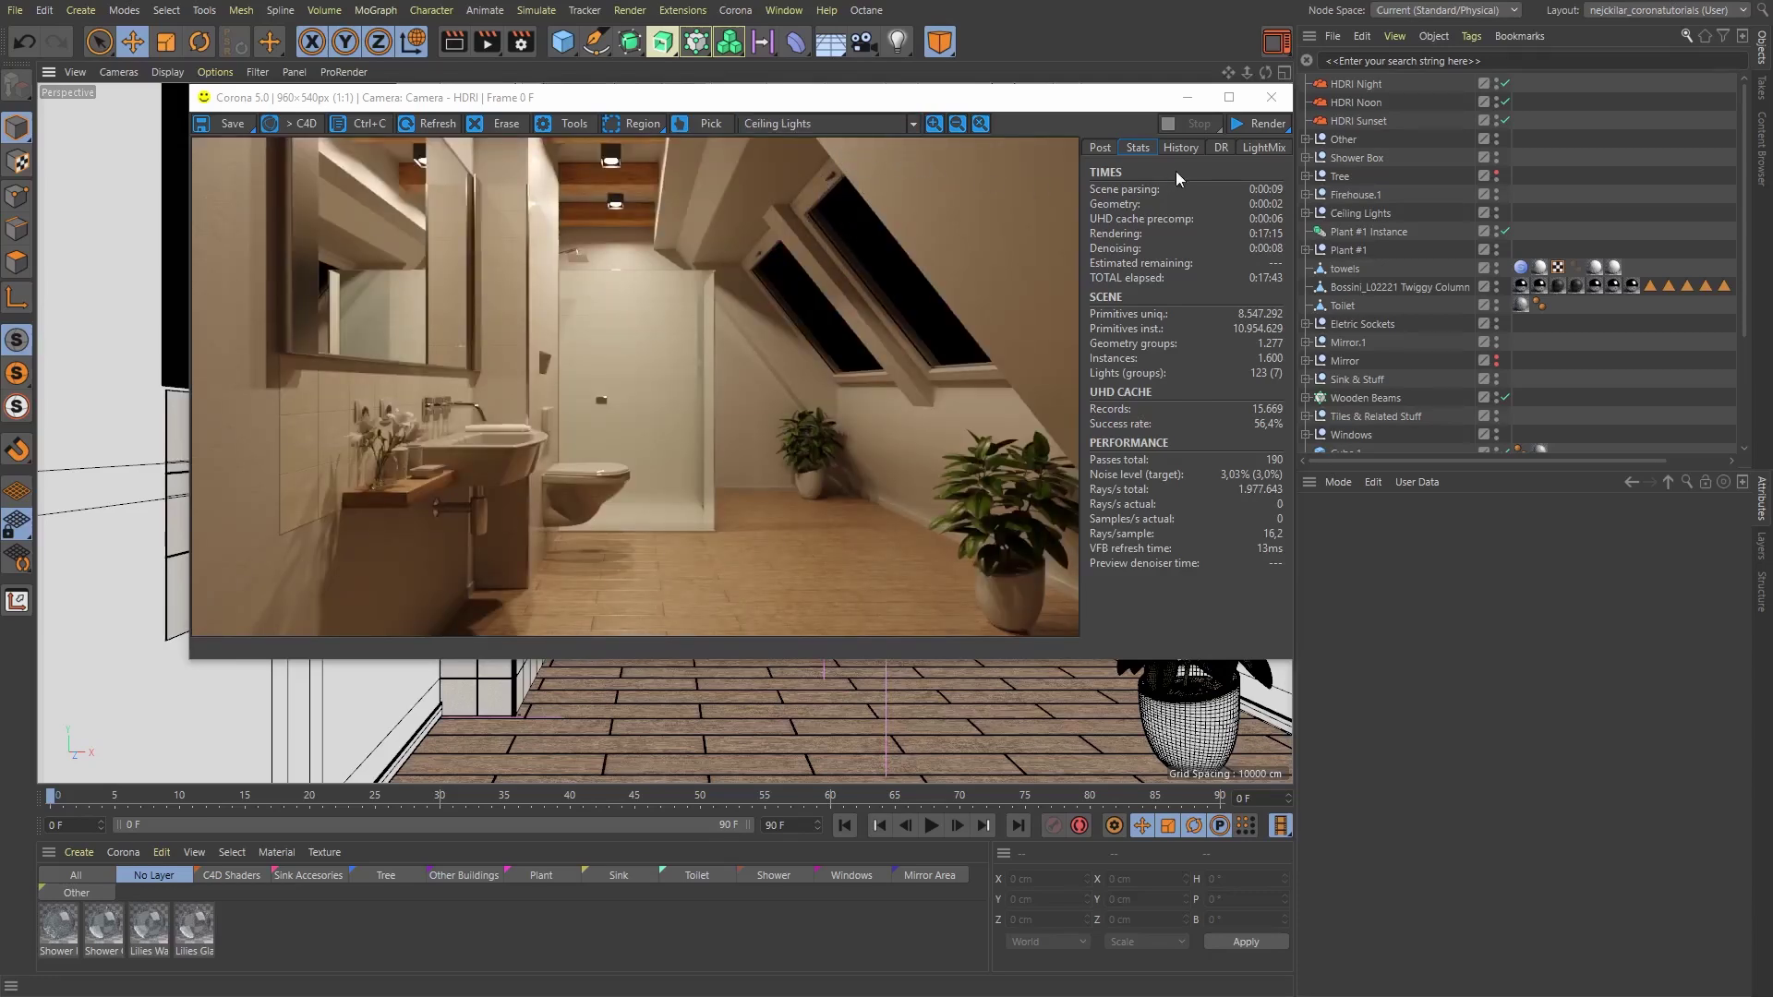
- In LightMix, switch off HDRI Night and HDRI Sunset and dim Ceiling Lights to 0.504
left_click(1263, 148)
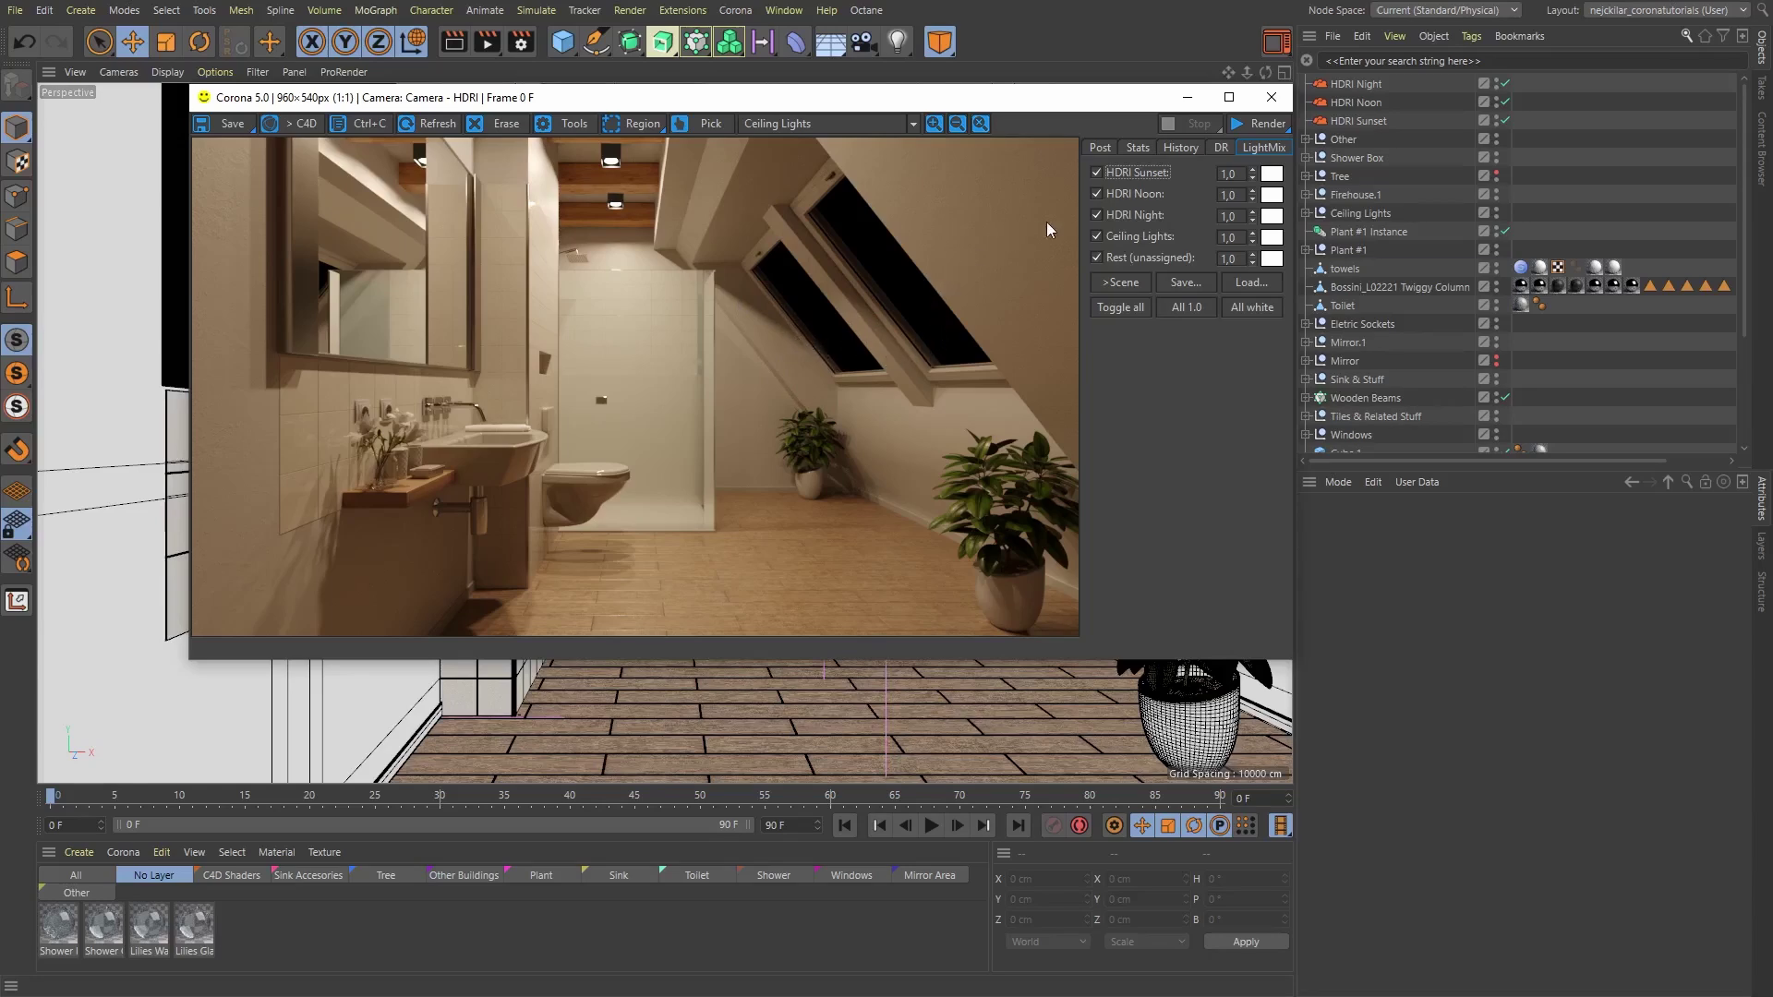
left_click(1098, 212)
left_click(1099, 174)
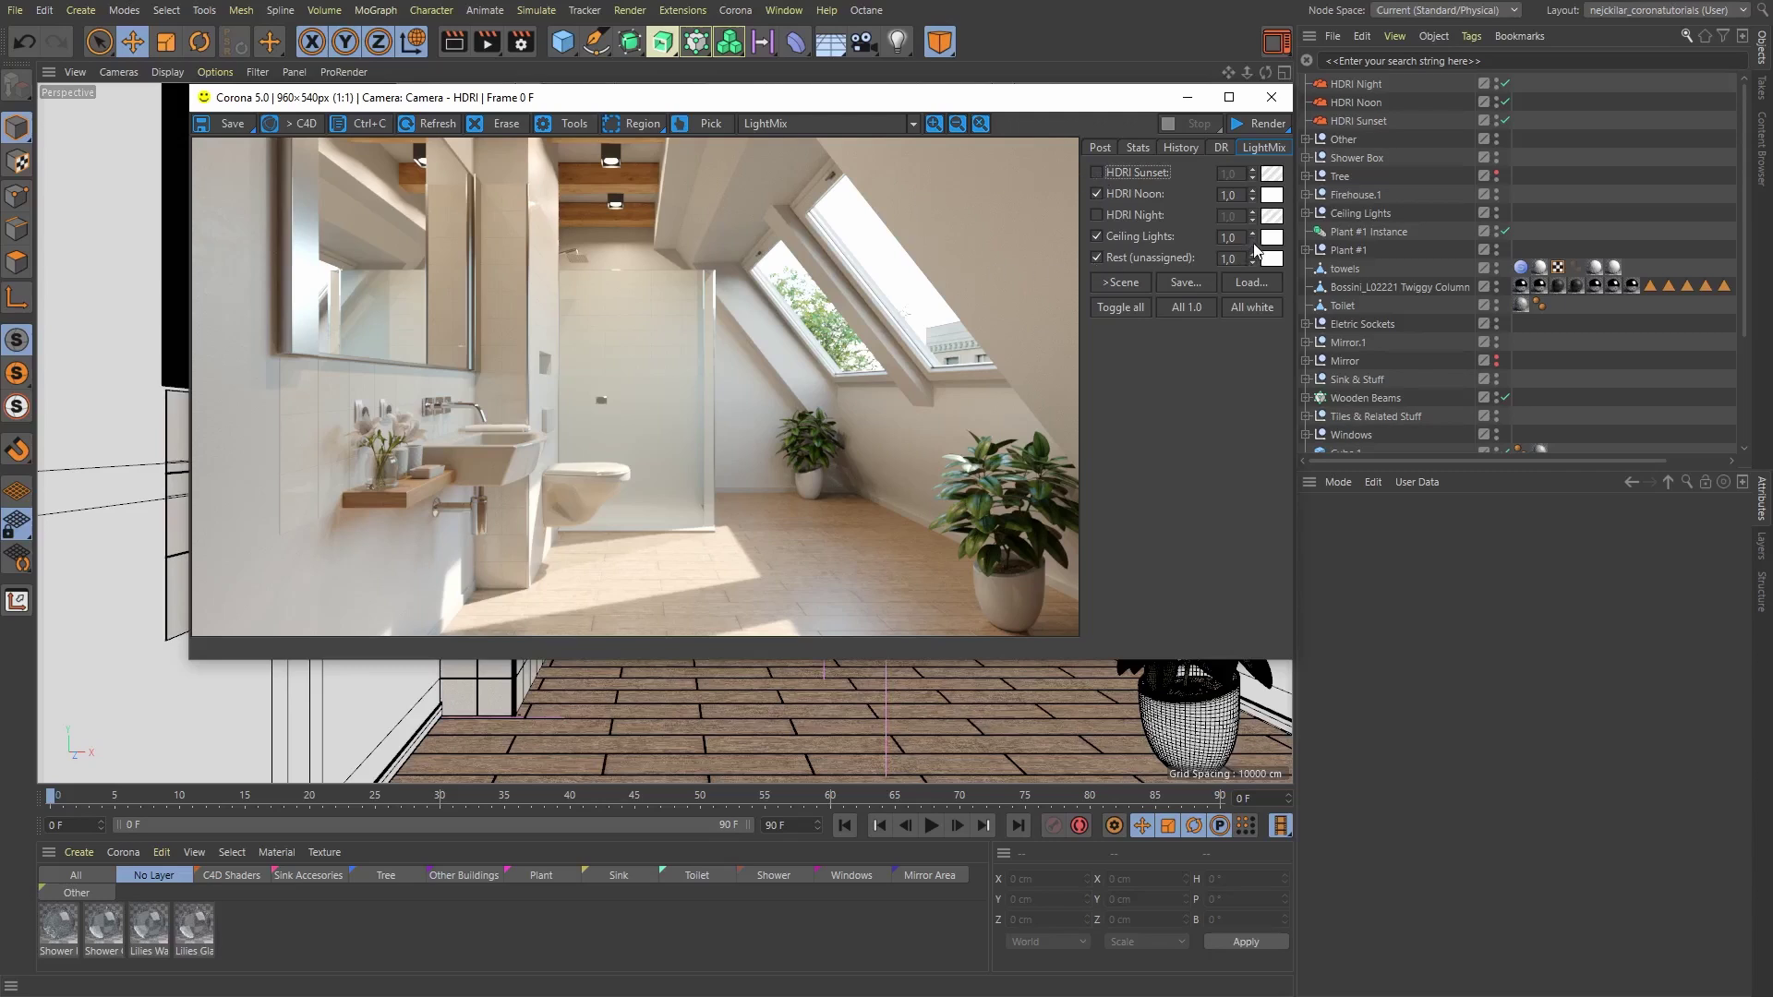
left_click_drag(1254, 255, 1259, 345)
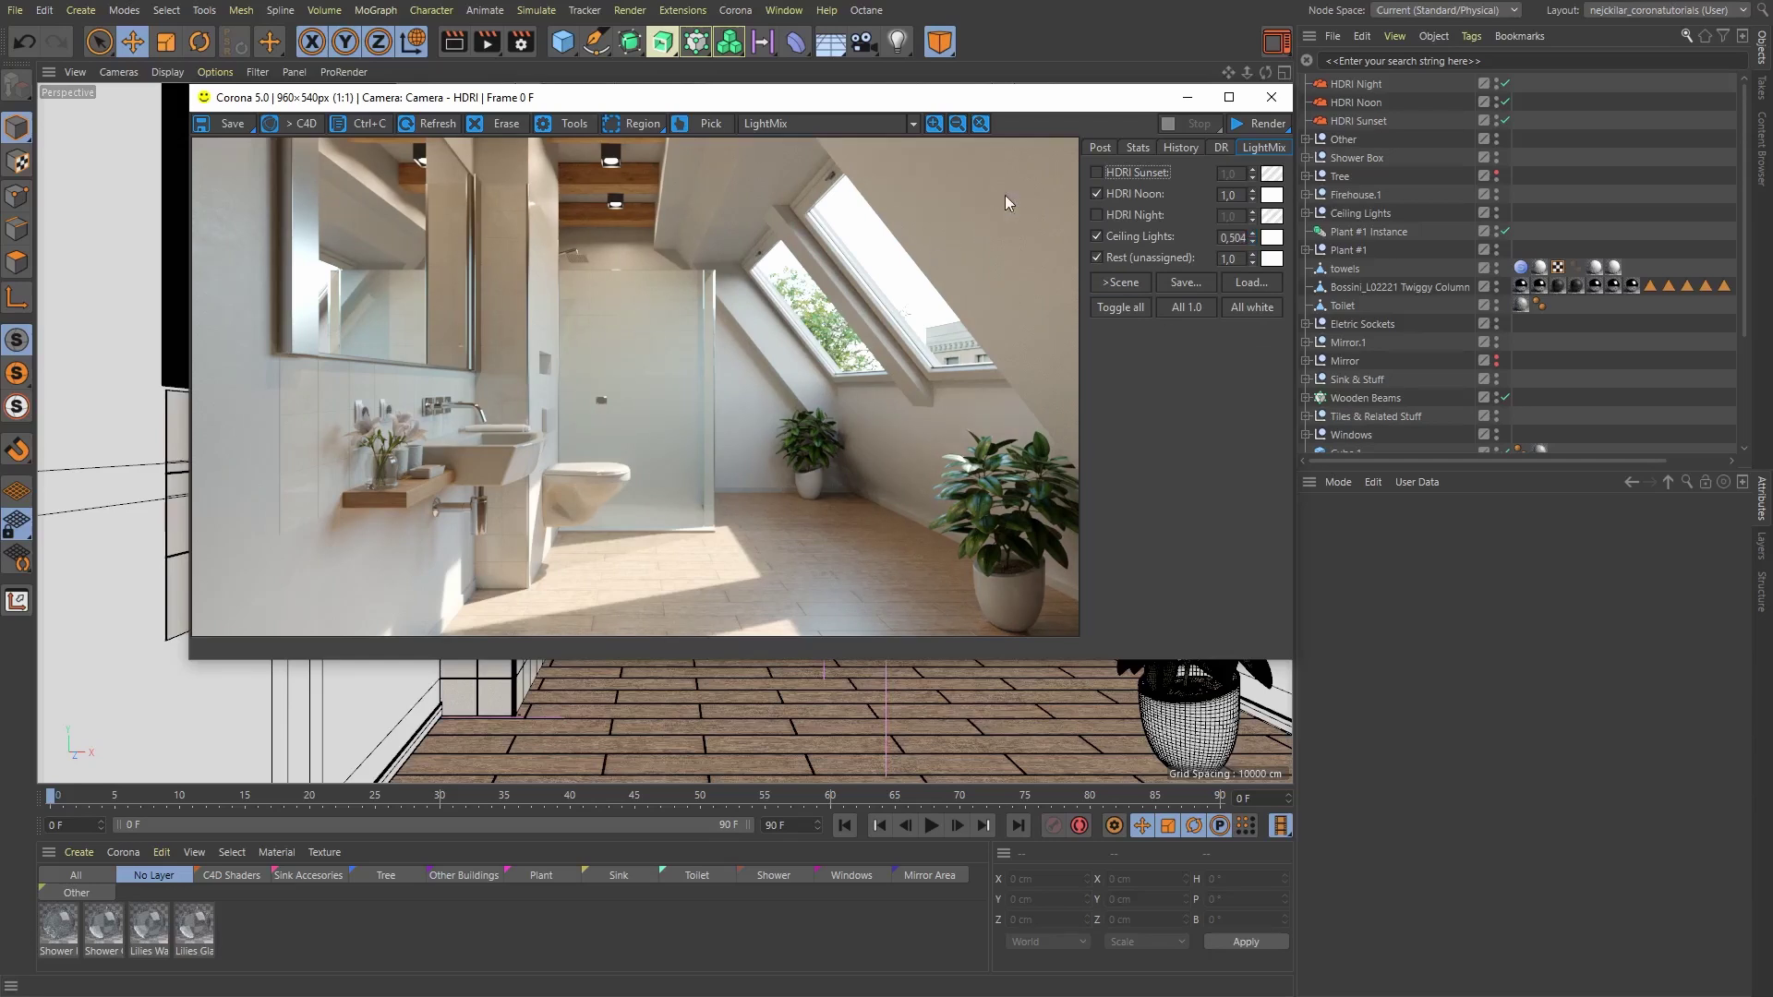
left_click(1100, 147)
- Expand Tone Mapping and raise Exposure to 5.434 and filmic highlights to 0.892
left_click(1107, 212)
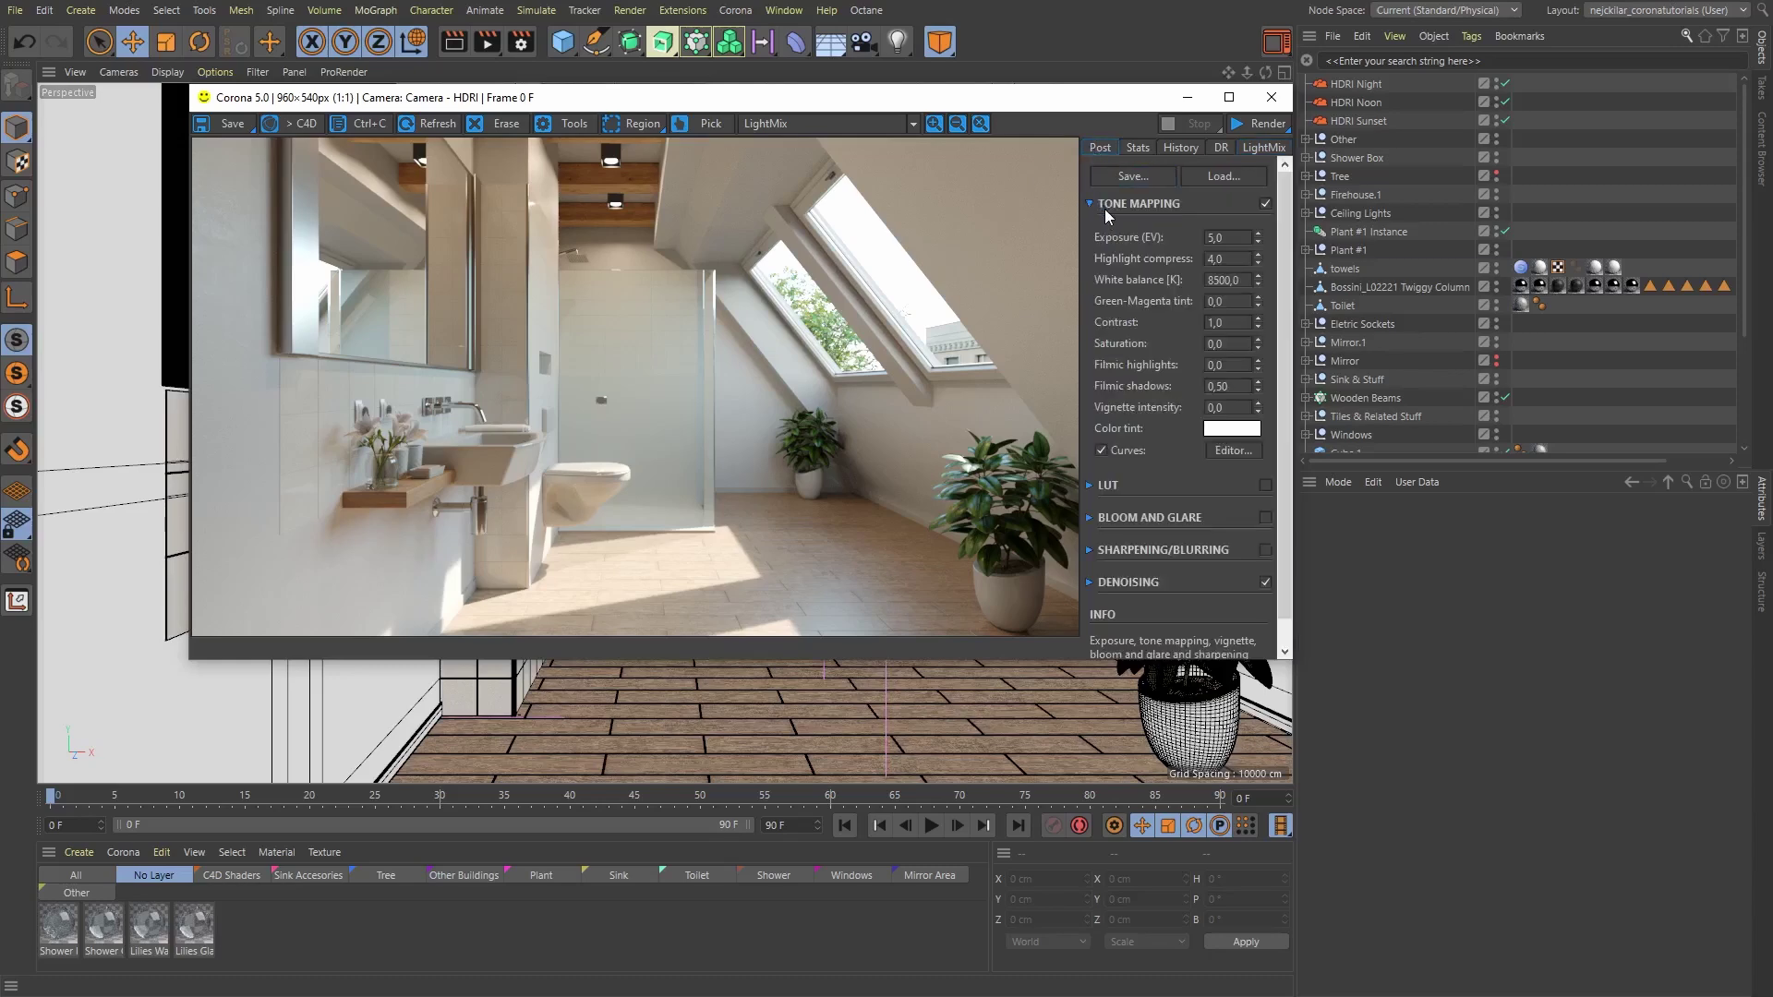
left_click_drag(1258, 238, 1267, 222)
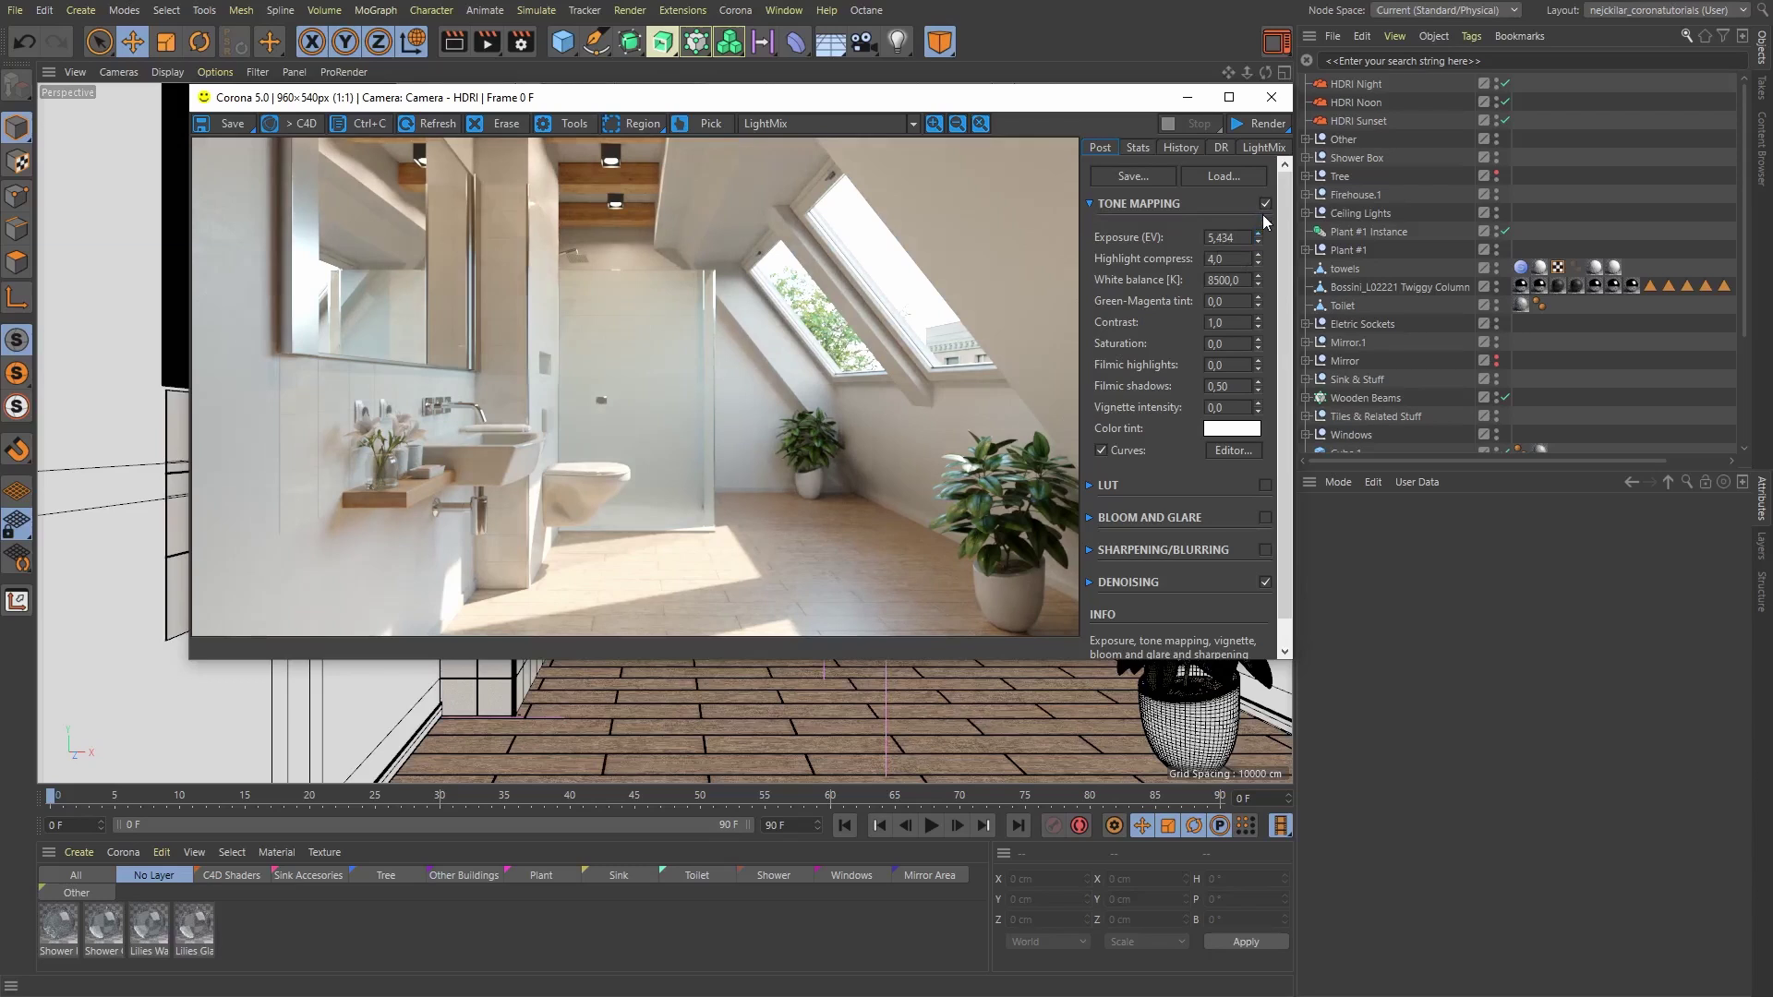
left_click_drag(1257, 366, 1243, 169)
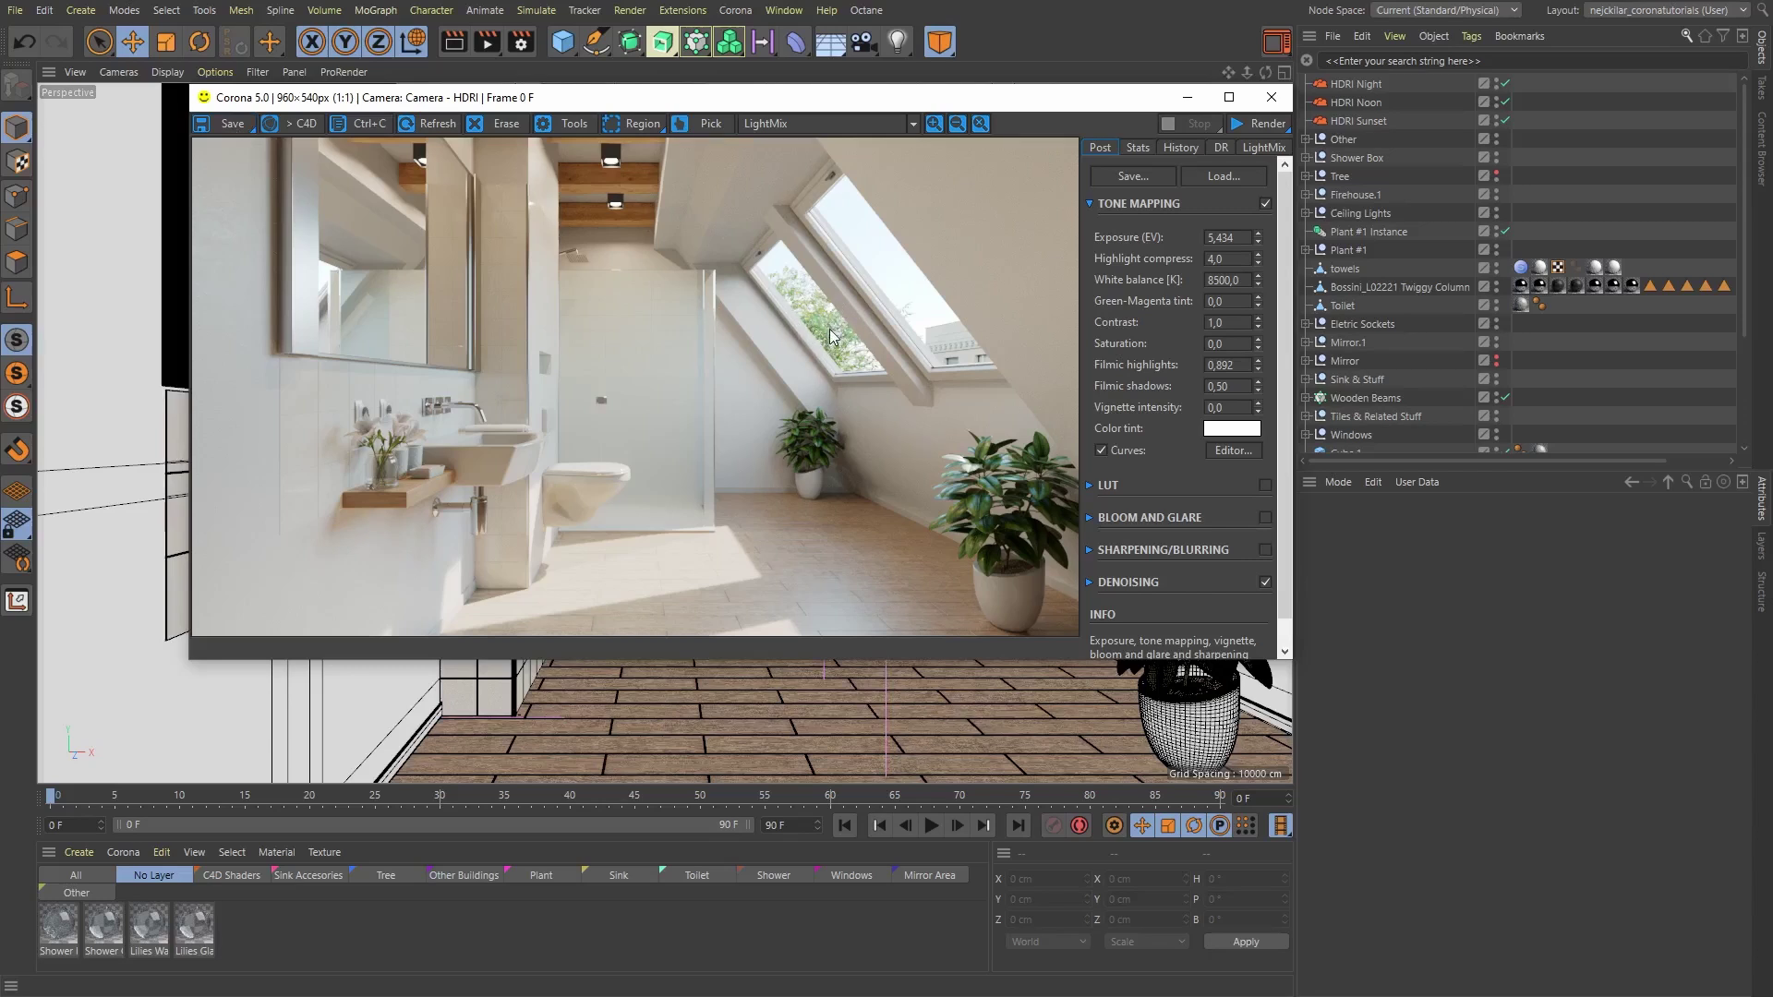
- In LightMix, turn off HDRI Noon and turn on HDRI Sunset at about 0.10
left_click(1262, 148)
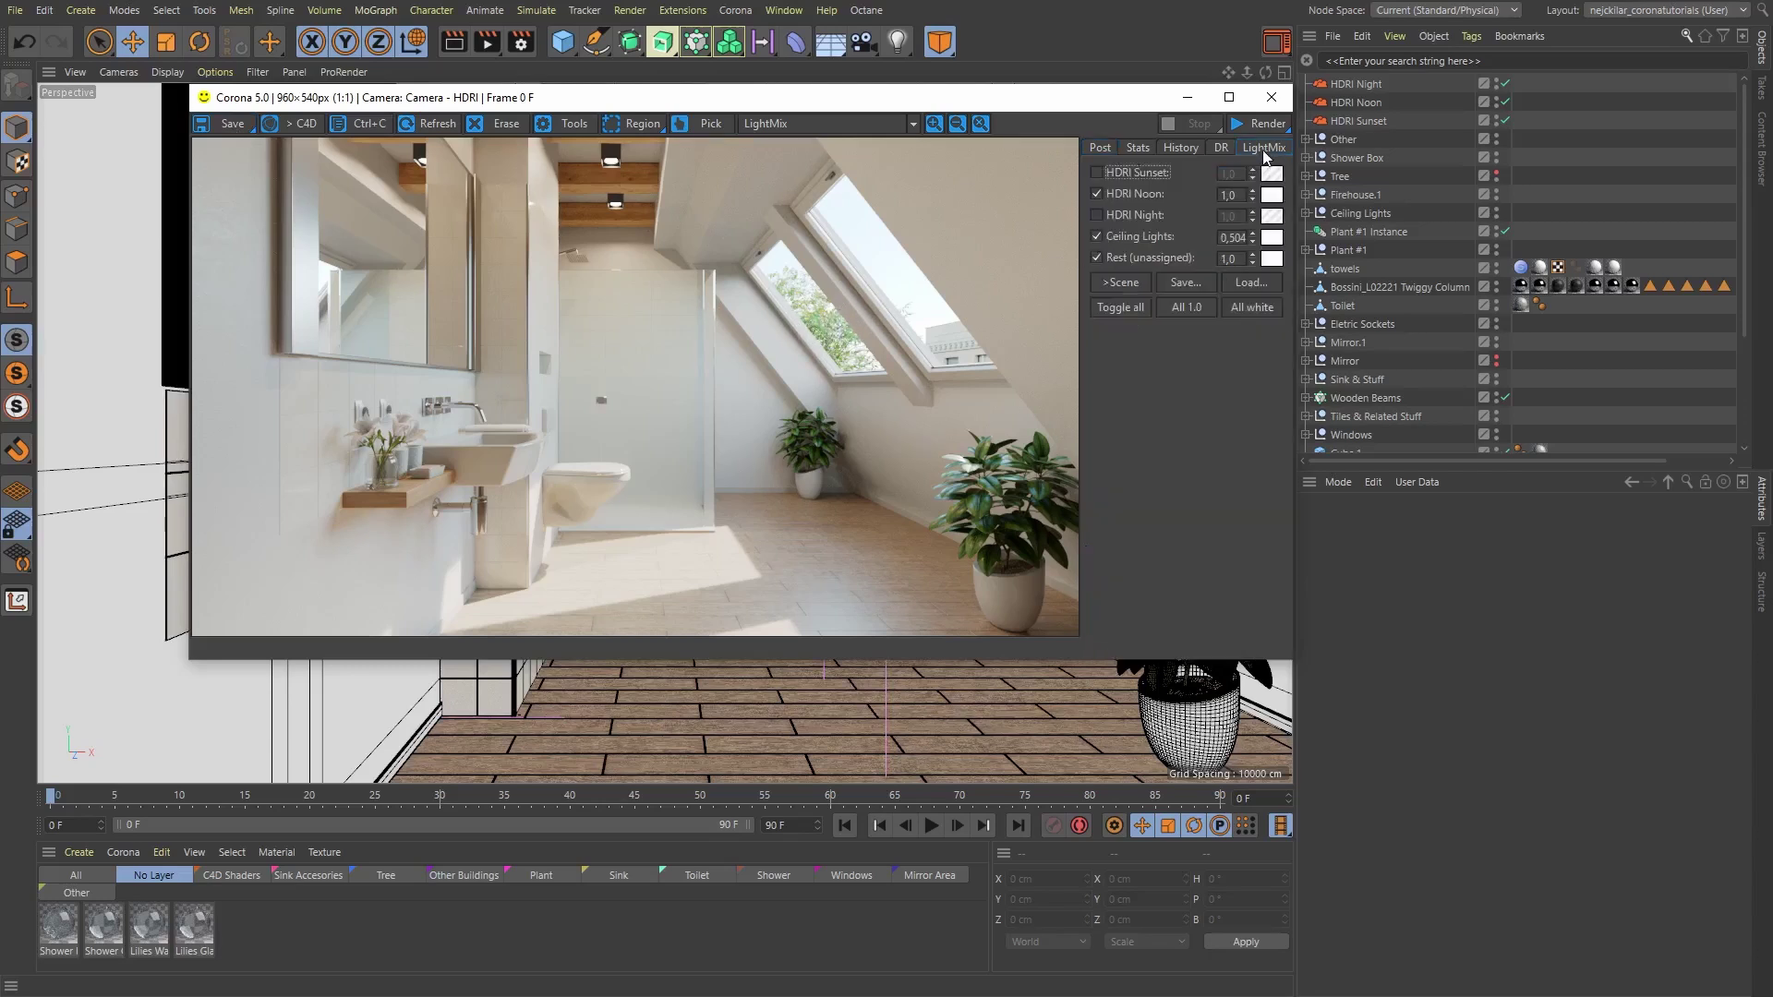
left_click(1143, 192)
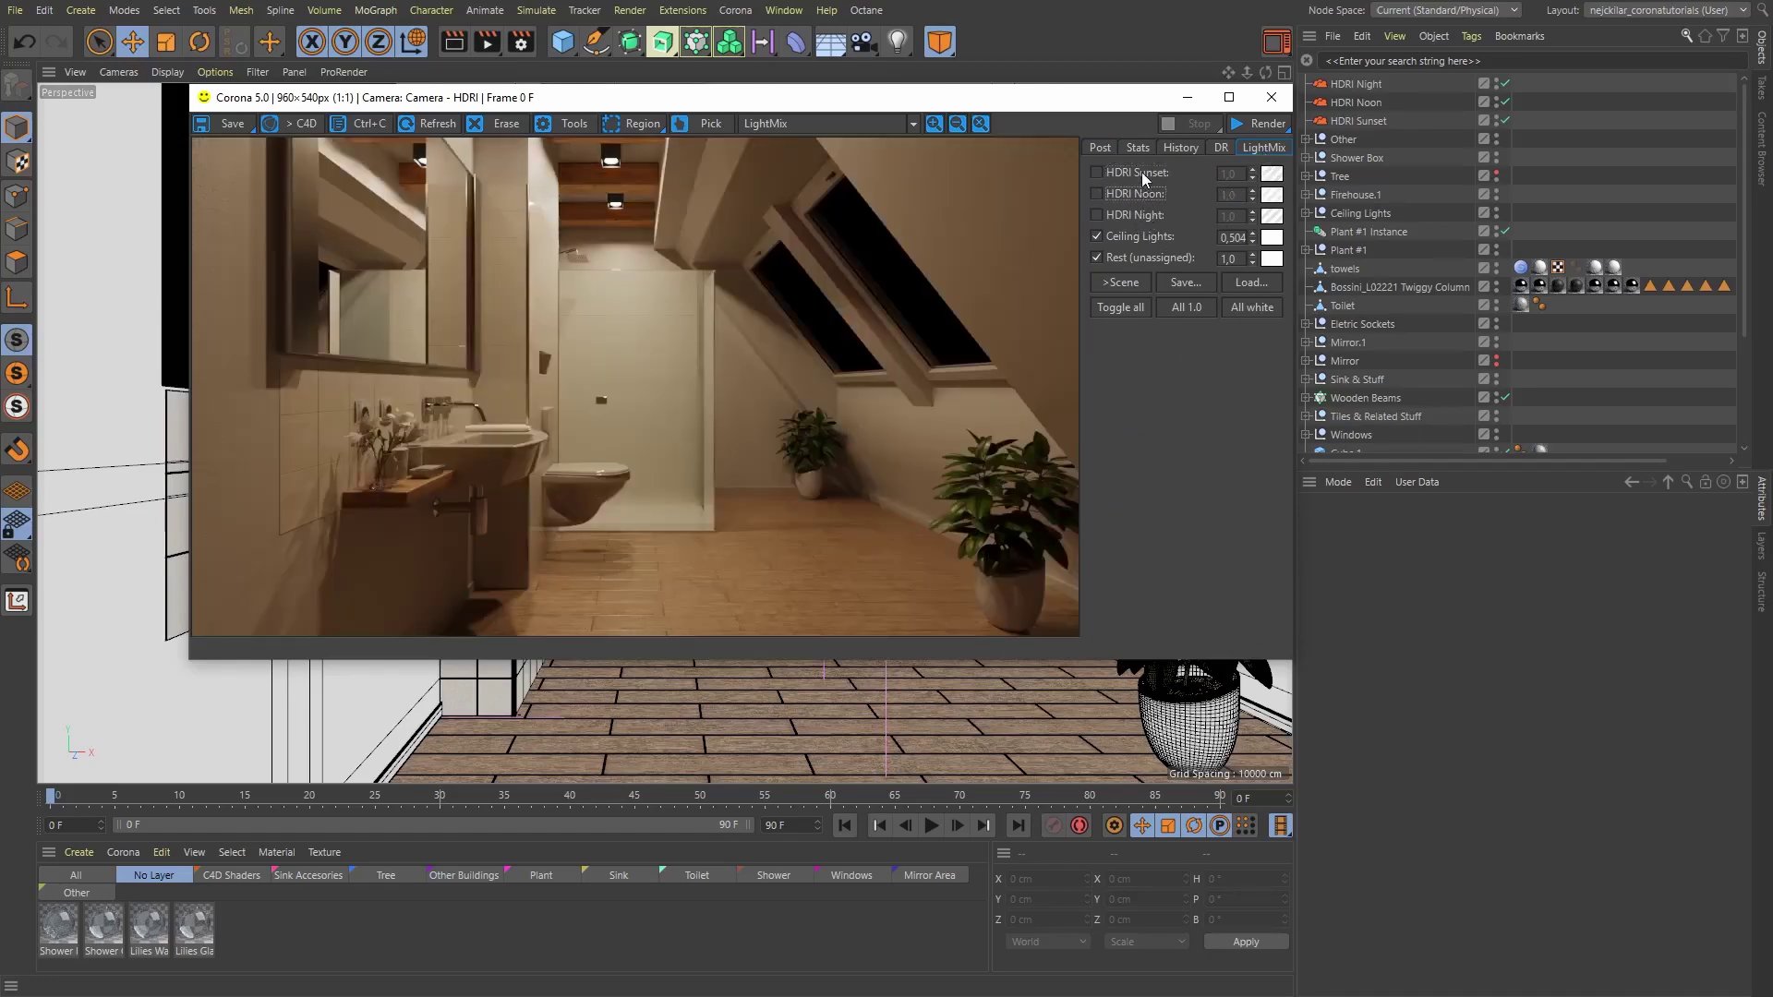
left_click(1141, 172)
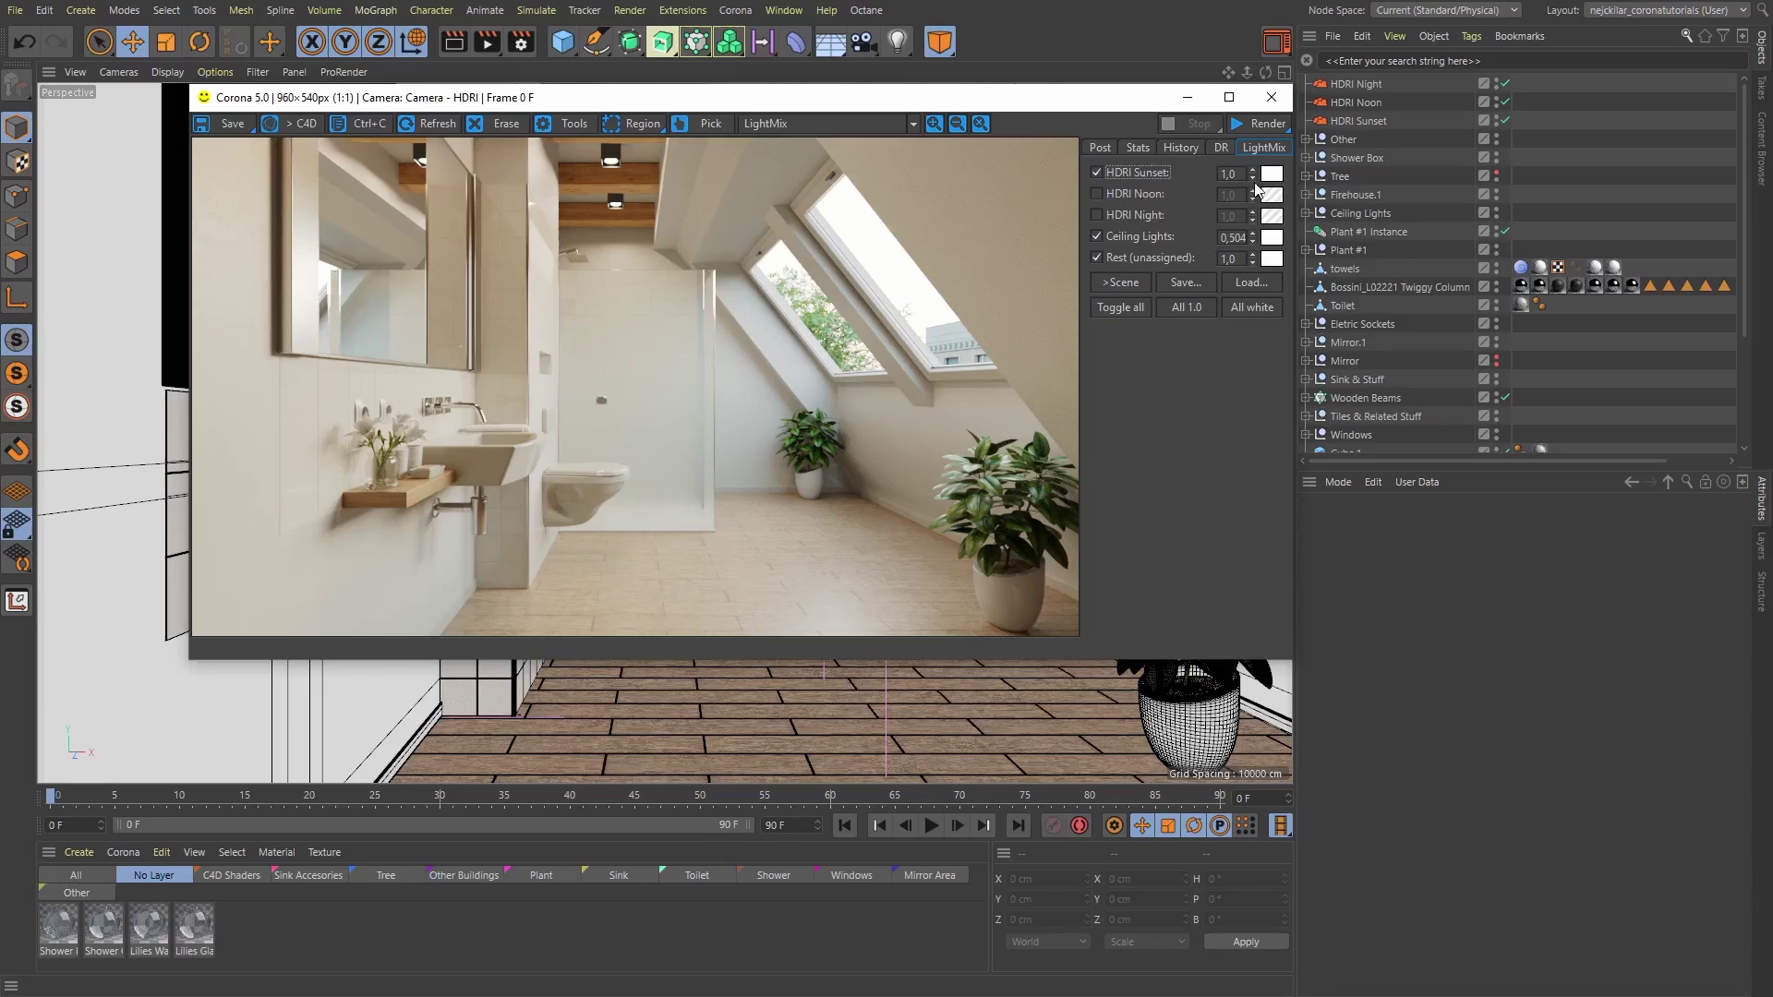
left_click_drag(1253, 178, 1257, 214)
left_click_drag(1254, 282, 1239, 390)
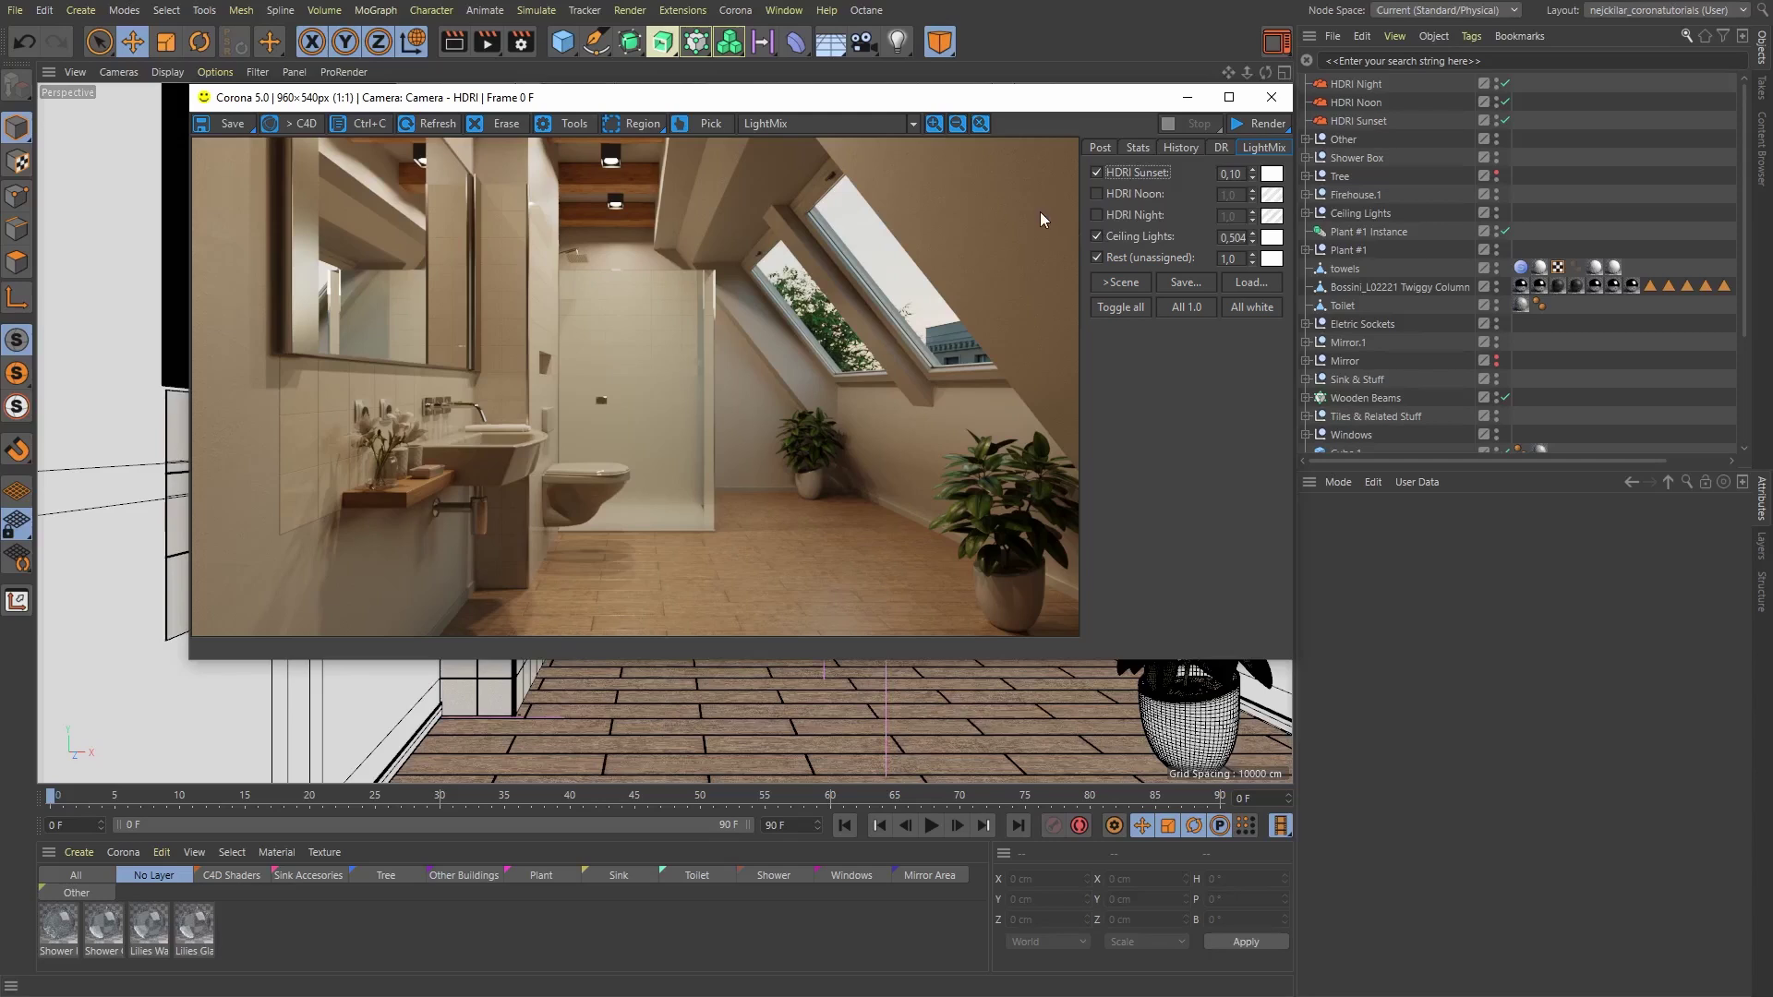
- Raise the tone-mapping contrast to 1.516 in the VFB Post tab
left_click(1100, 148)
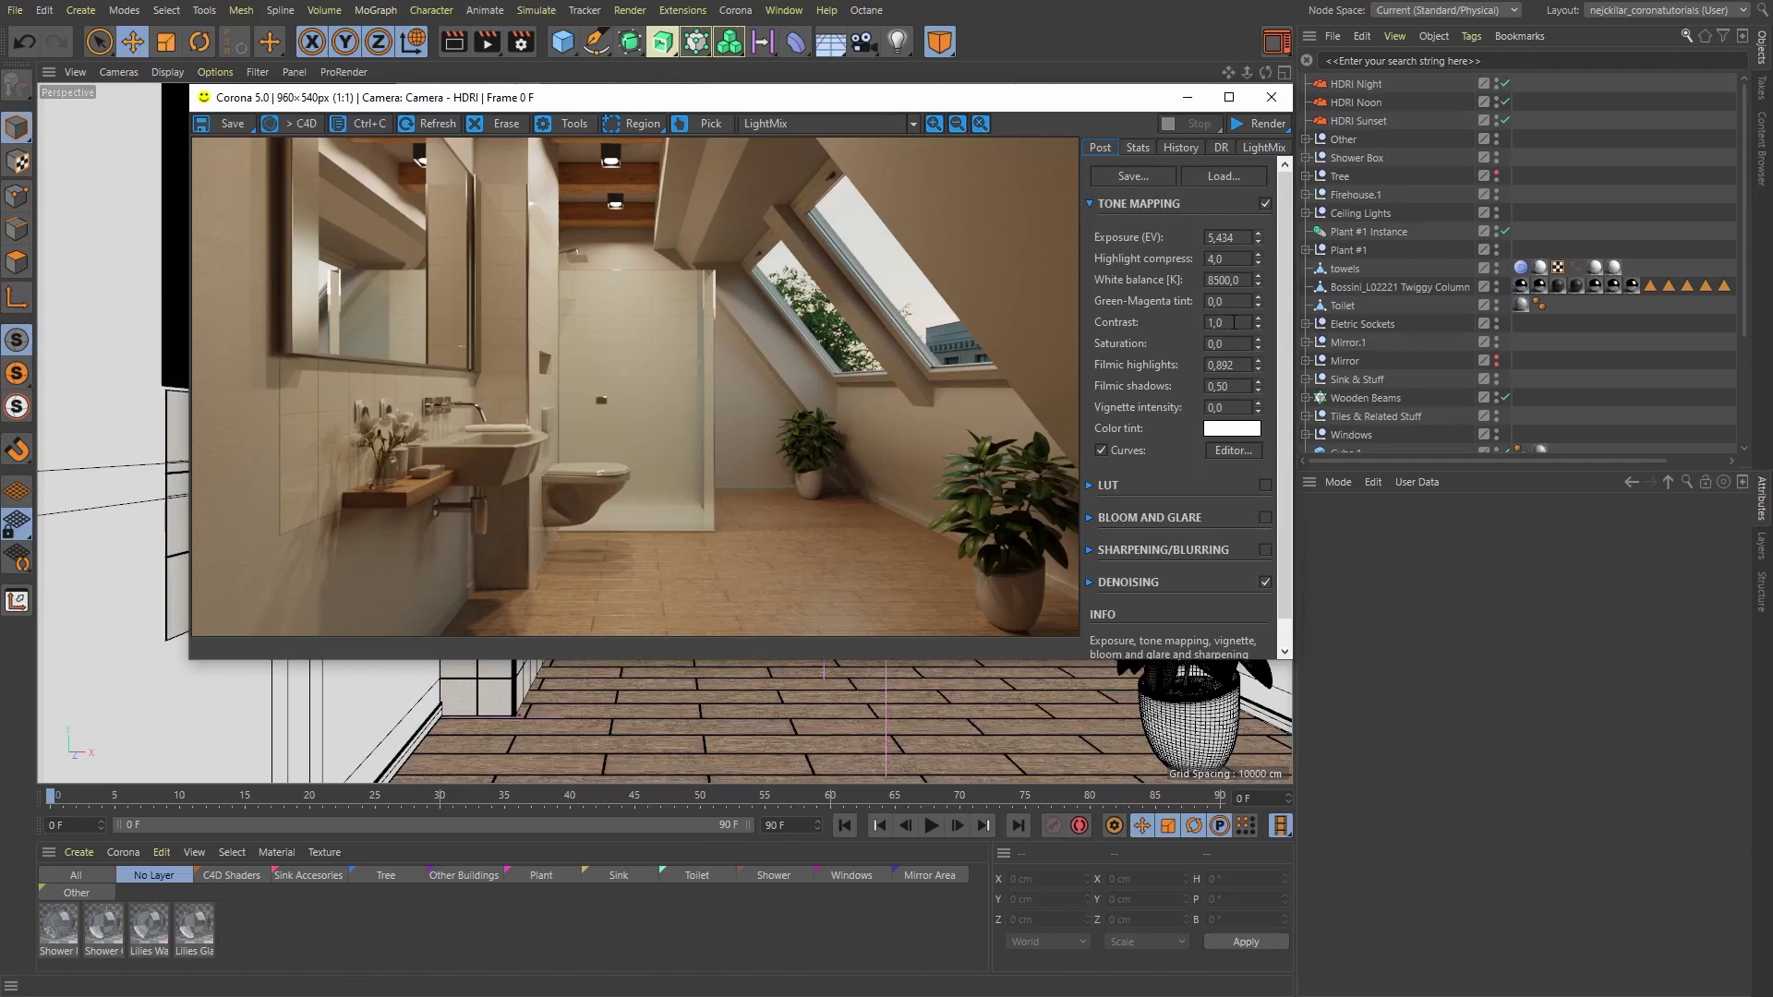
left_click_drag(1258, 329, 1248, 496)
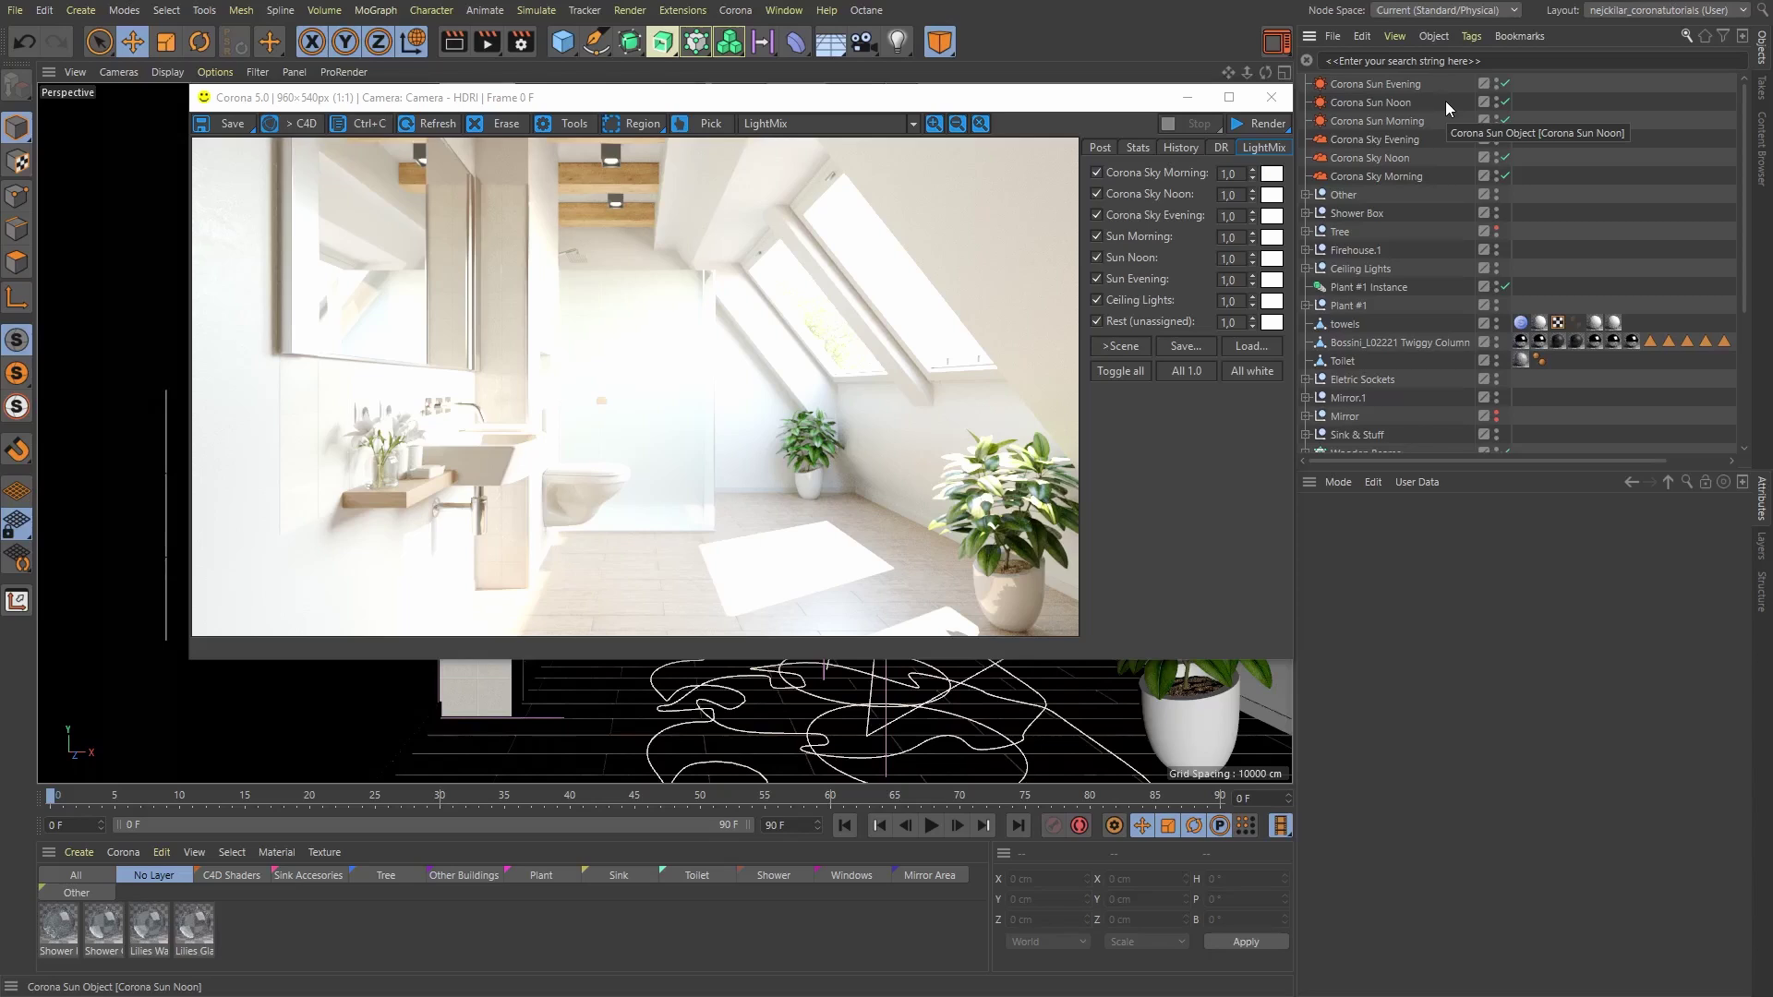
- Check Corona Sky Evening and Noon, ending on Corona Sky Morning's physical sky settings
left_click(1401, 140)
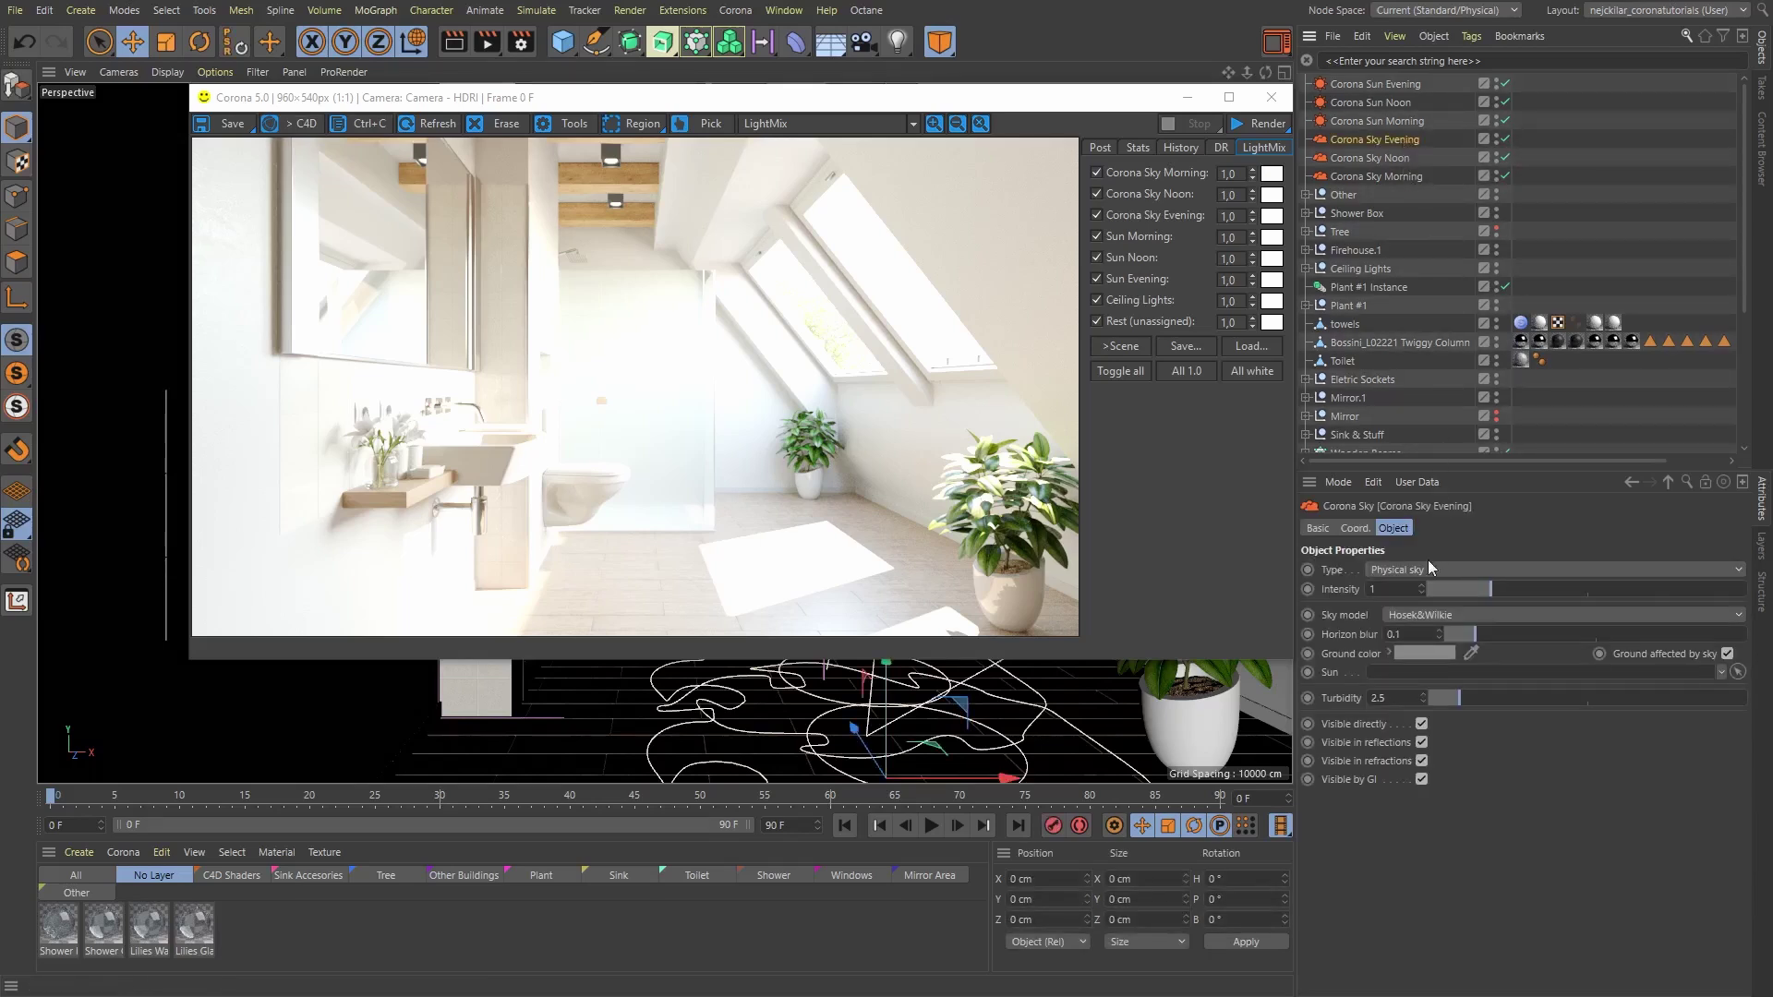
left_click(1390, 160)
left_click(1404, 176)
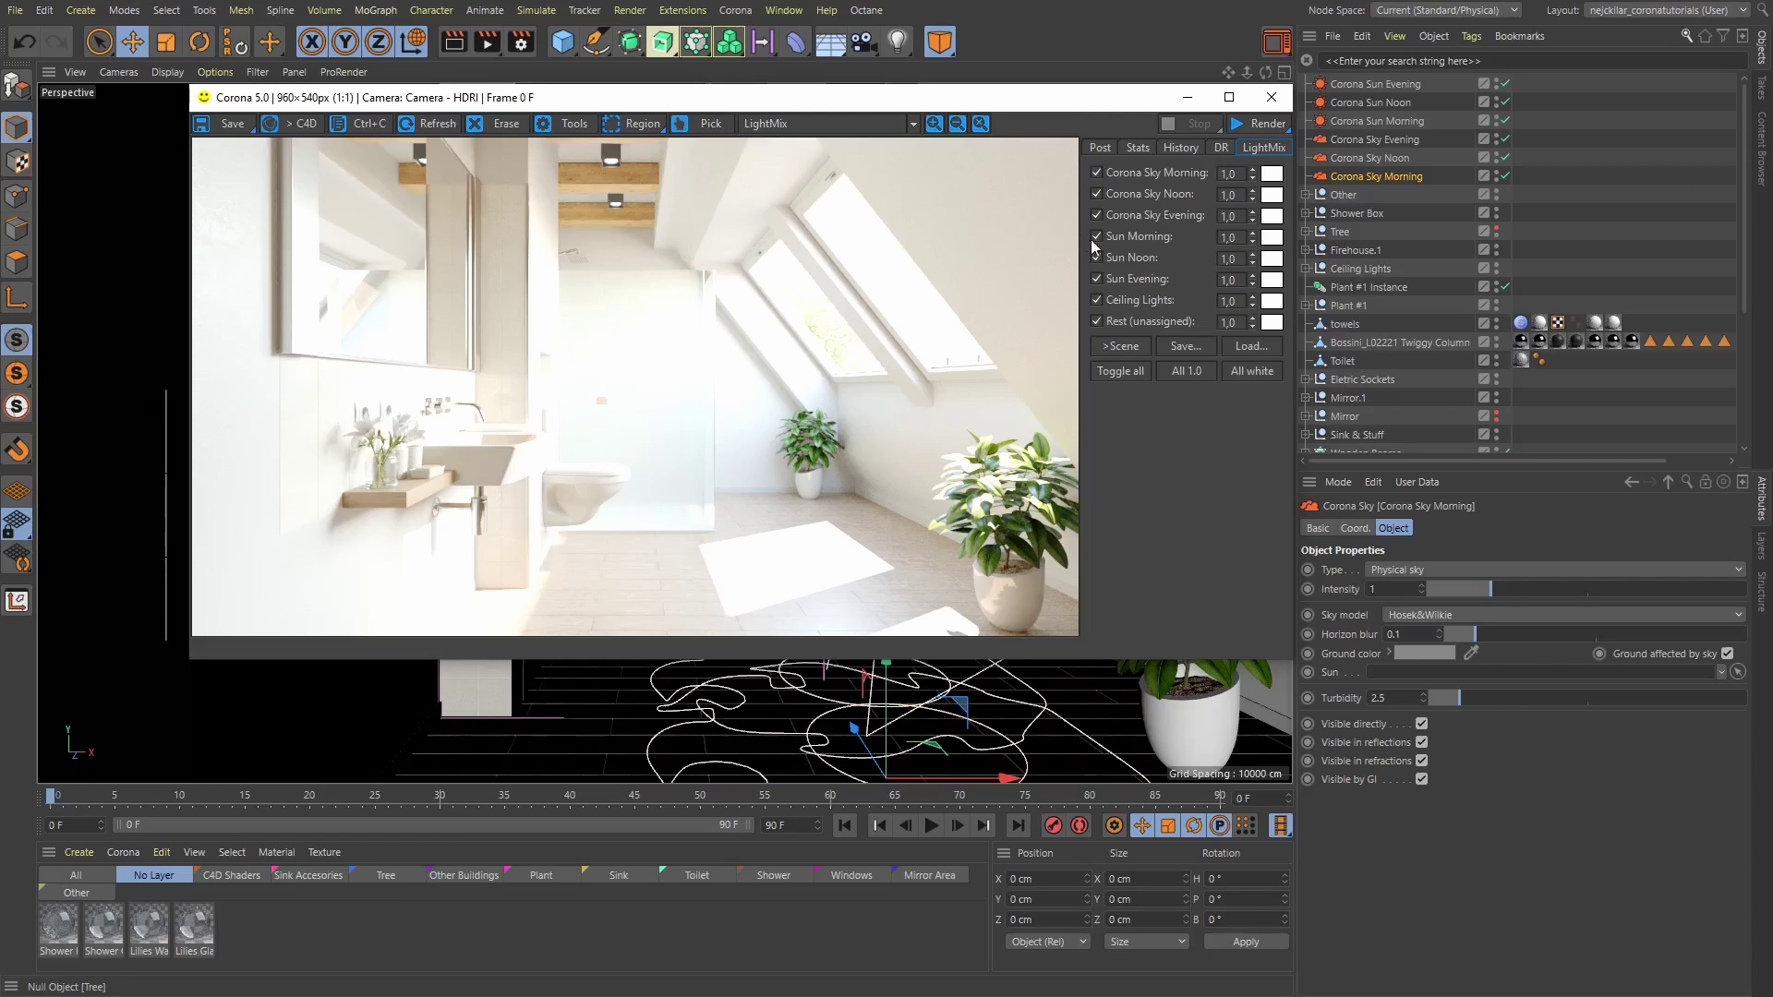
- Switch off the Sun Evening, Sun Noon, Corona Sky Evening and Corona Sky Noon layers
left_click(1139, 274)
left_click(1139, 258)
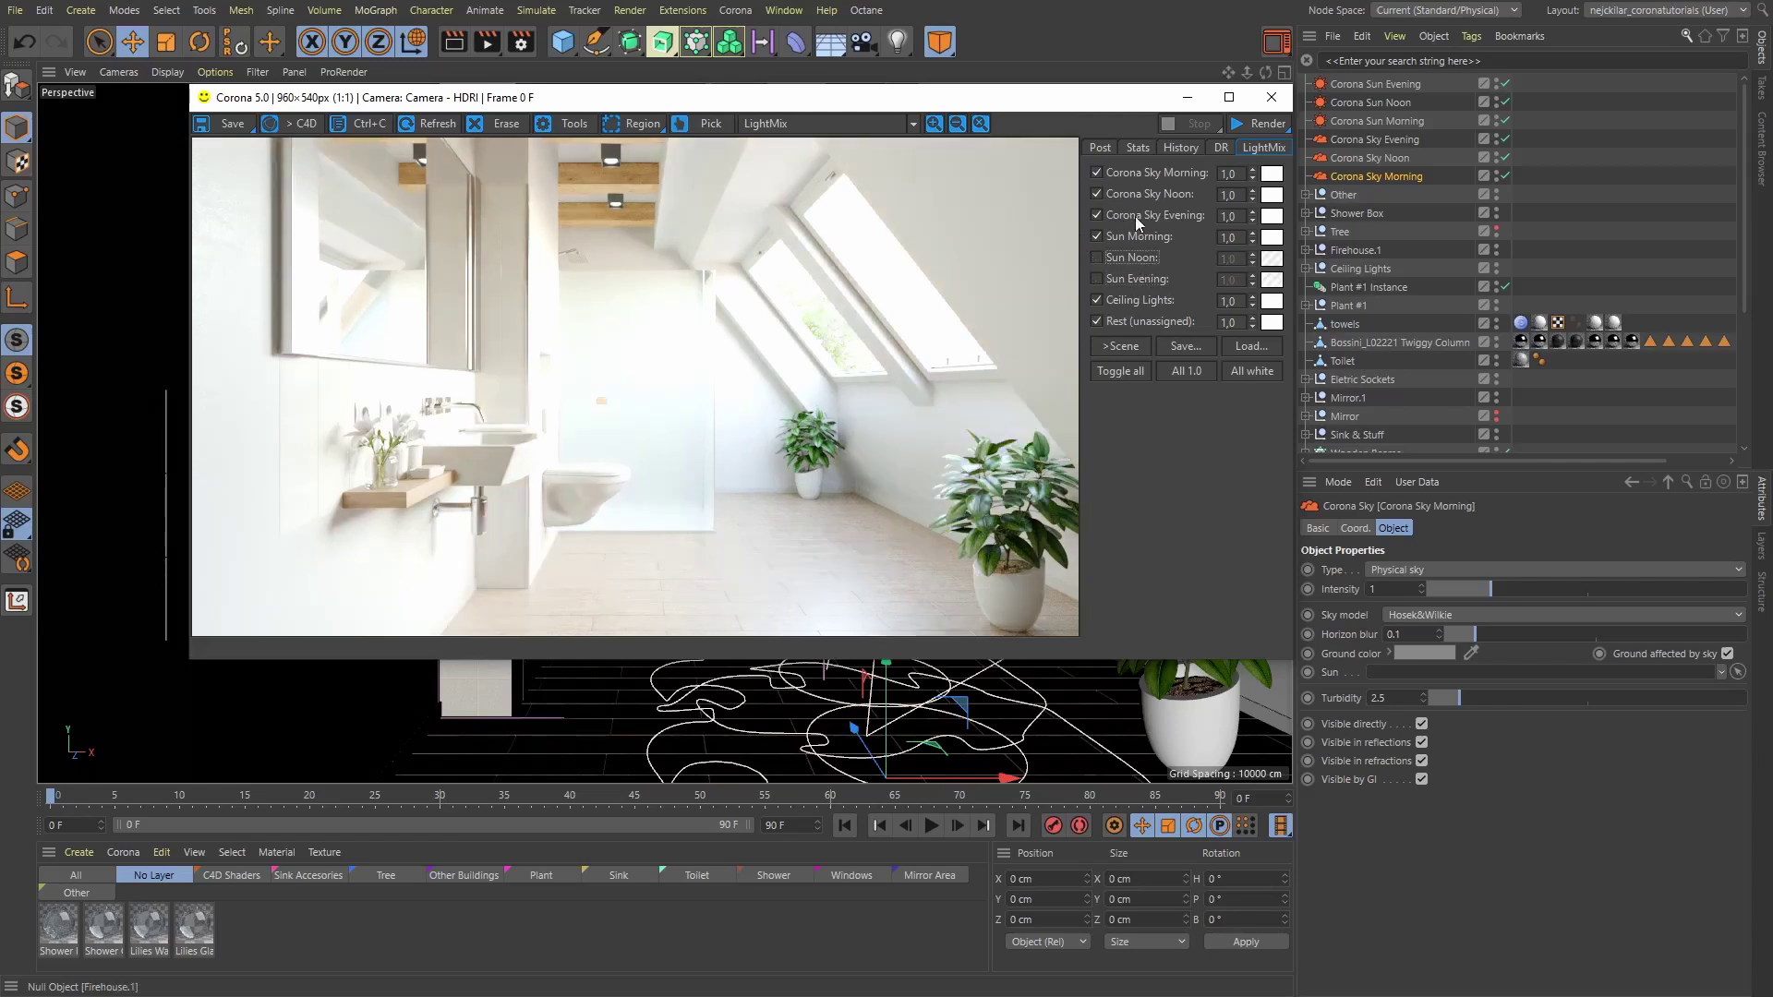
left_click(1136, 215)
left_click(1149, 194)
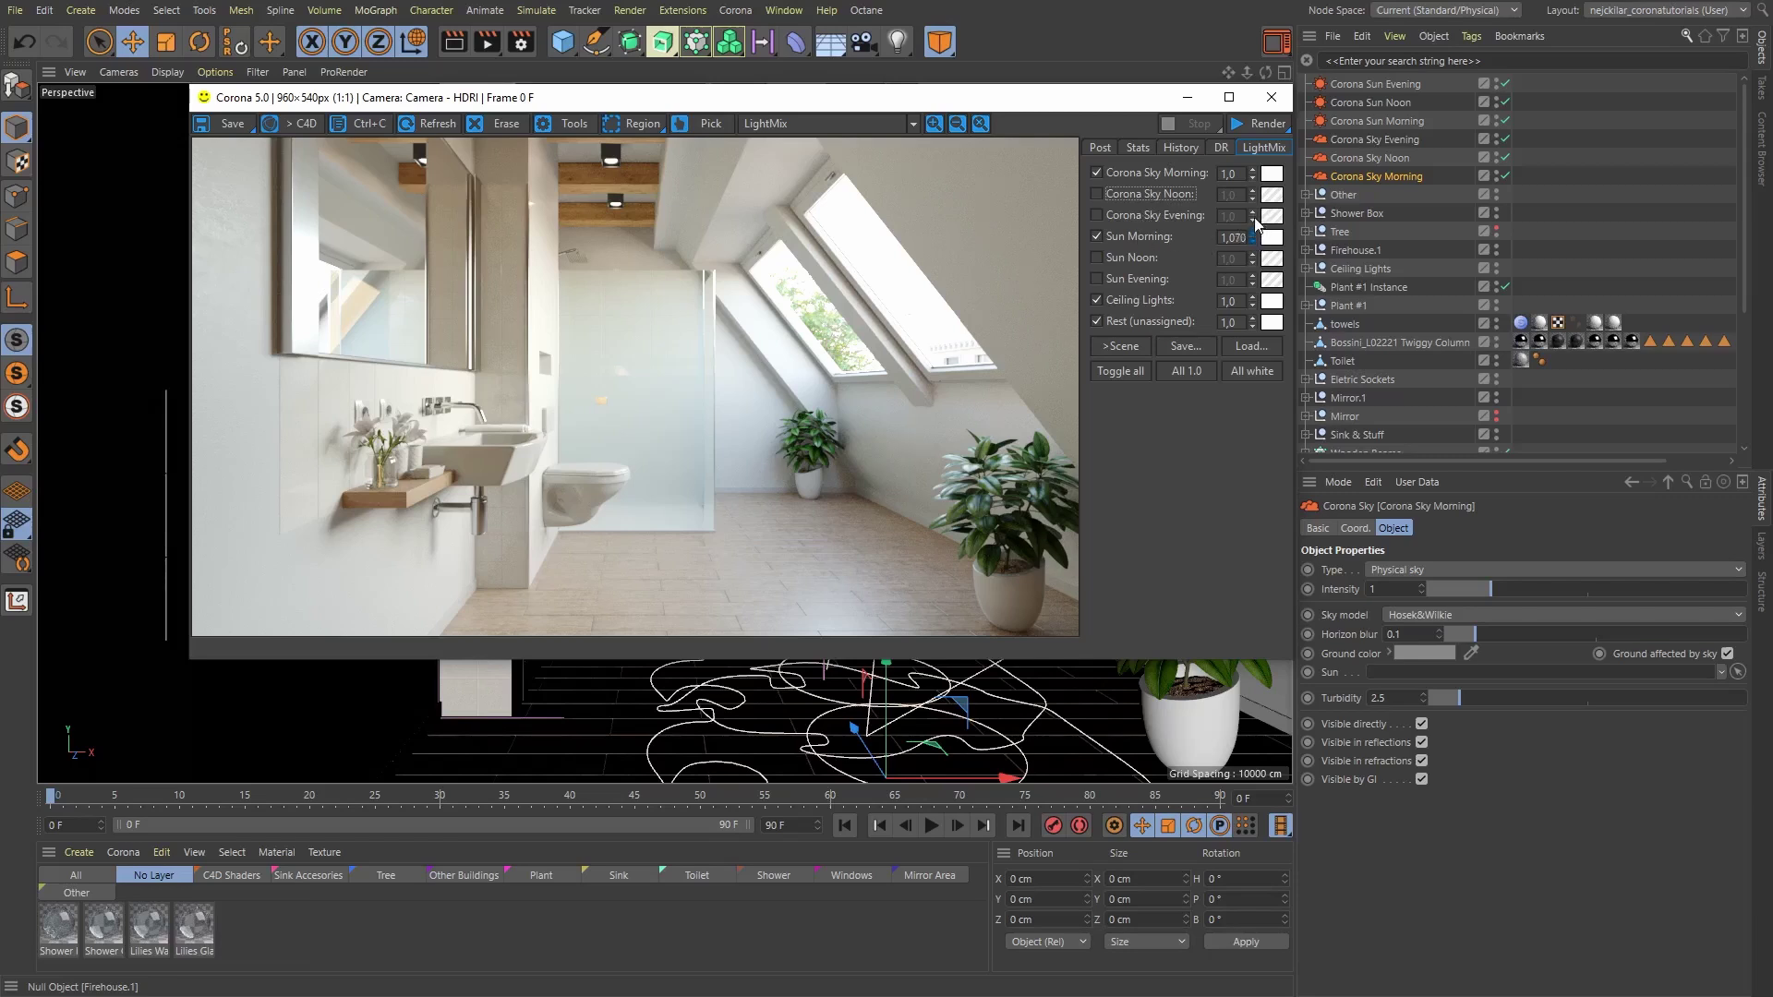
- Raise Sun Morning to 1.537 and cool its colour toward about 9238 K
left_click_drag(1254, 218, 1255, 145)
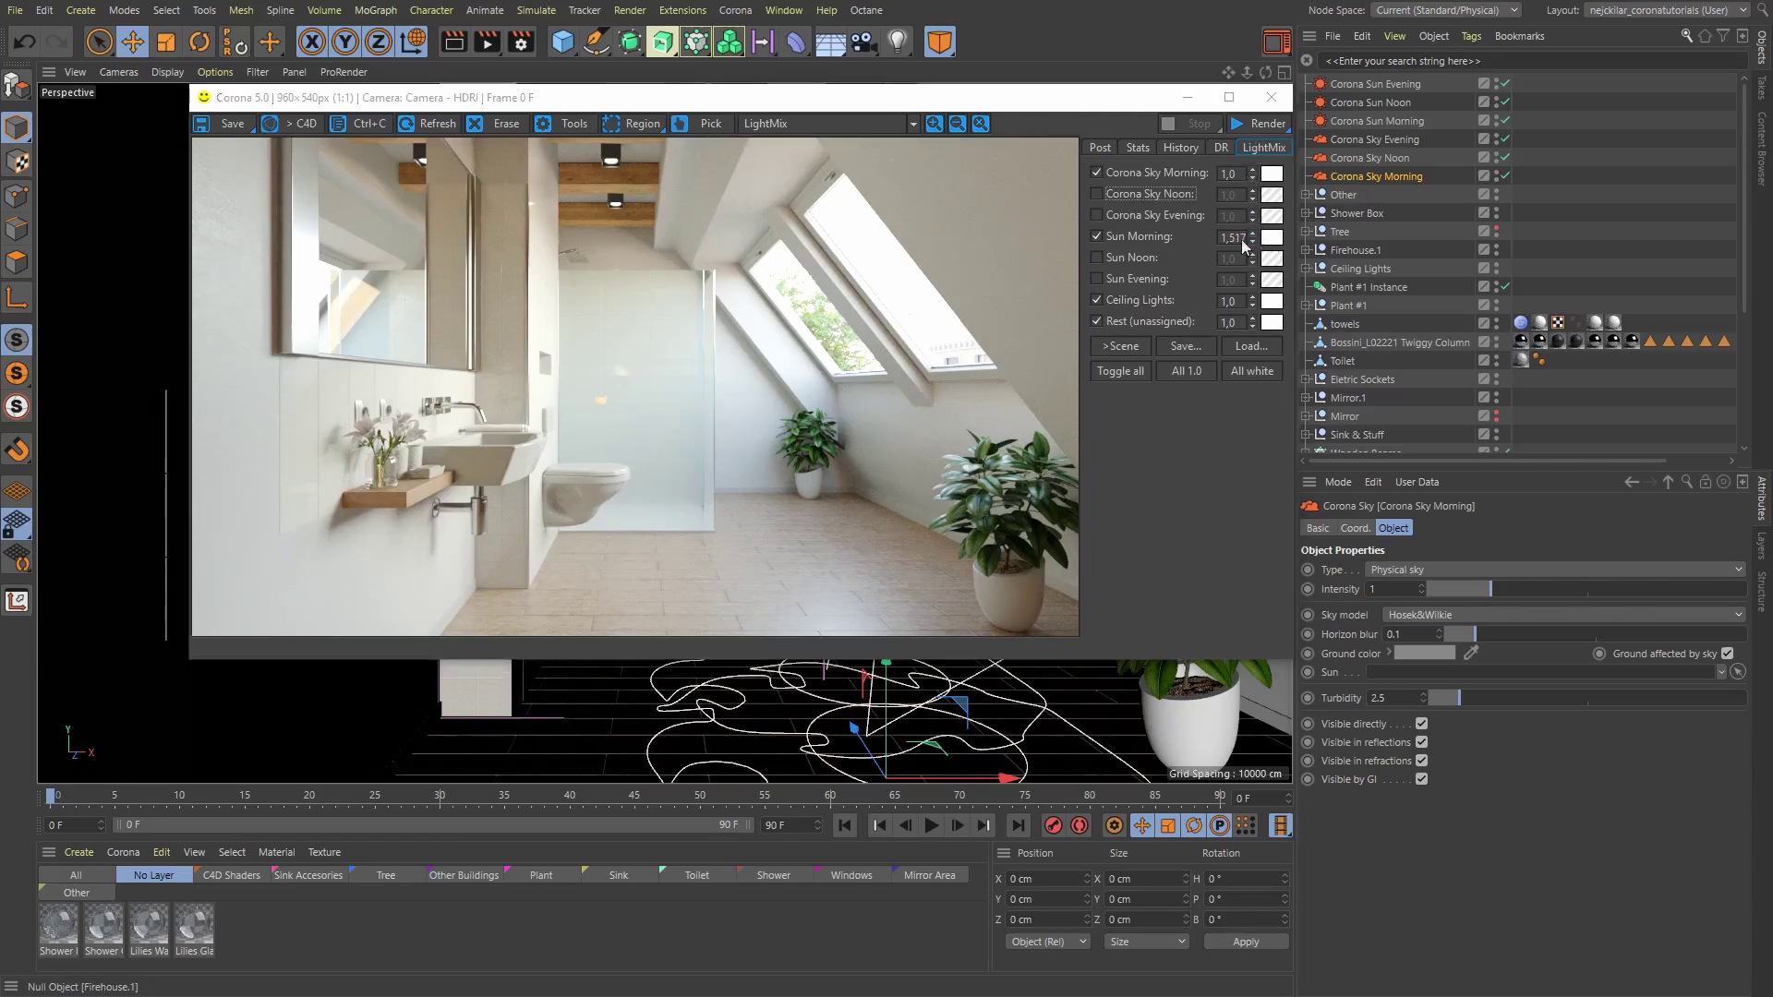
left_click(1272, 238)
left_click_drag(664, 327, 692, 327)
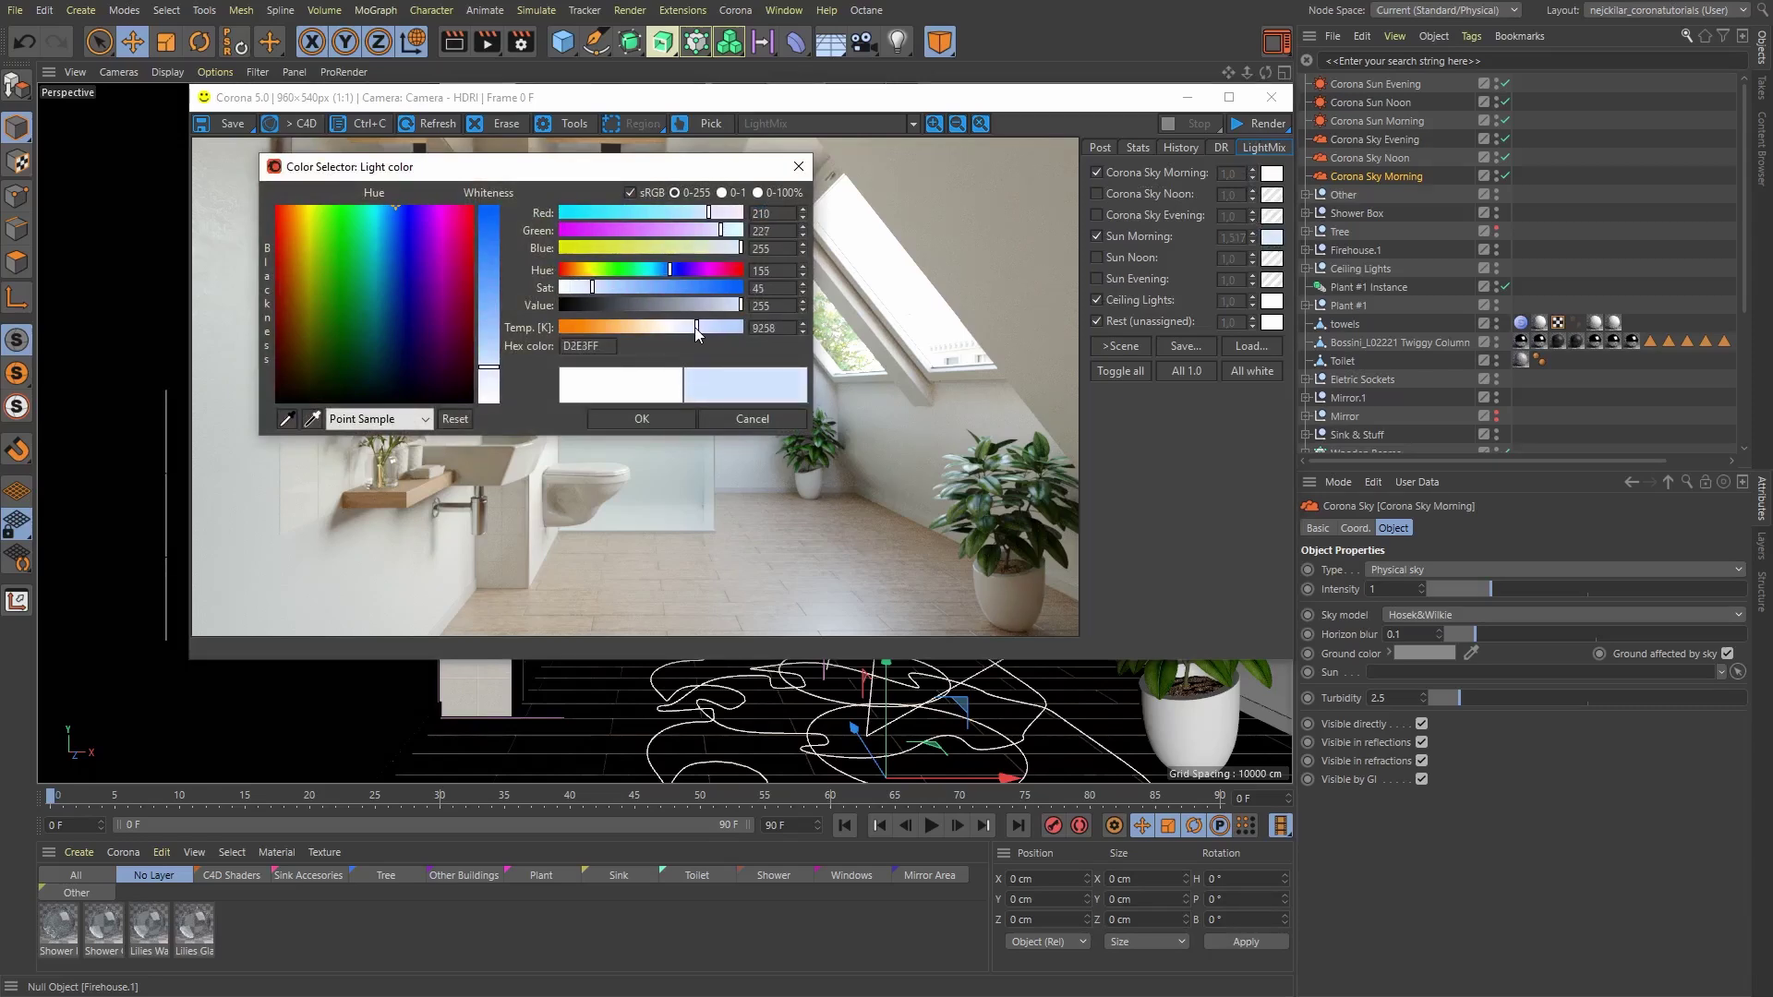
- Confirm the light-blue Sun Morning colour in the Color Selector
left_click(652, 423)
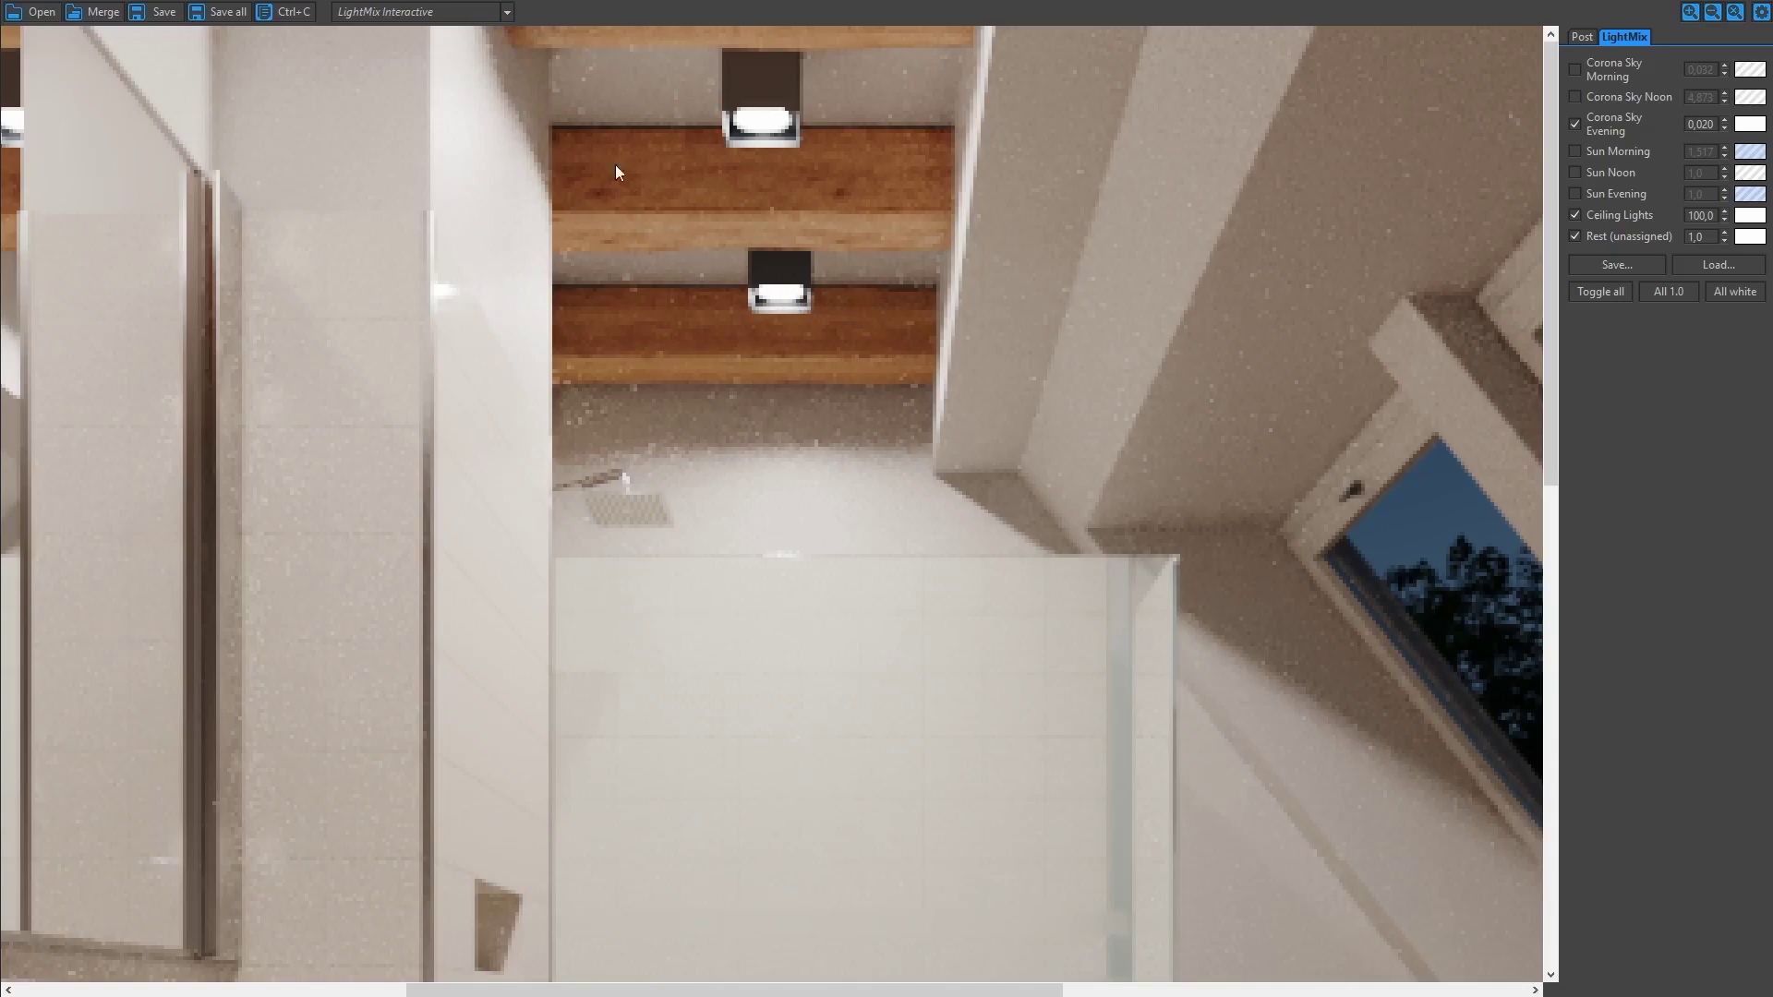
- Toggle the VFB display between BEAUTY [Denoised] and LightMix Interactive, ending on BEAUTY [Denoised]
left_click(508, 12)
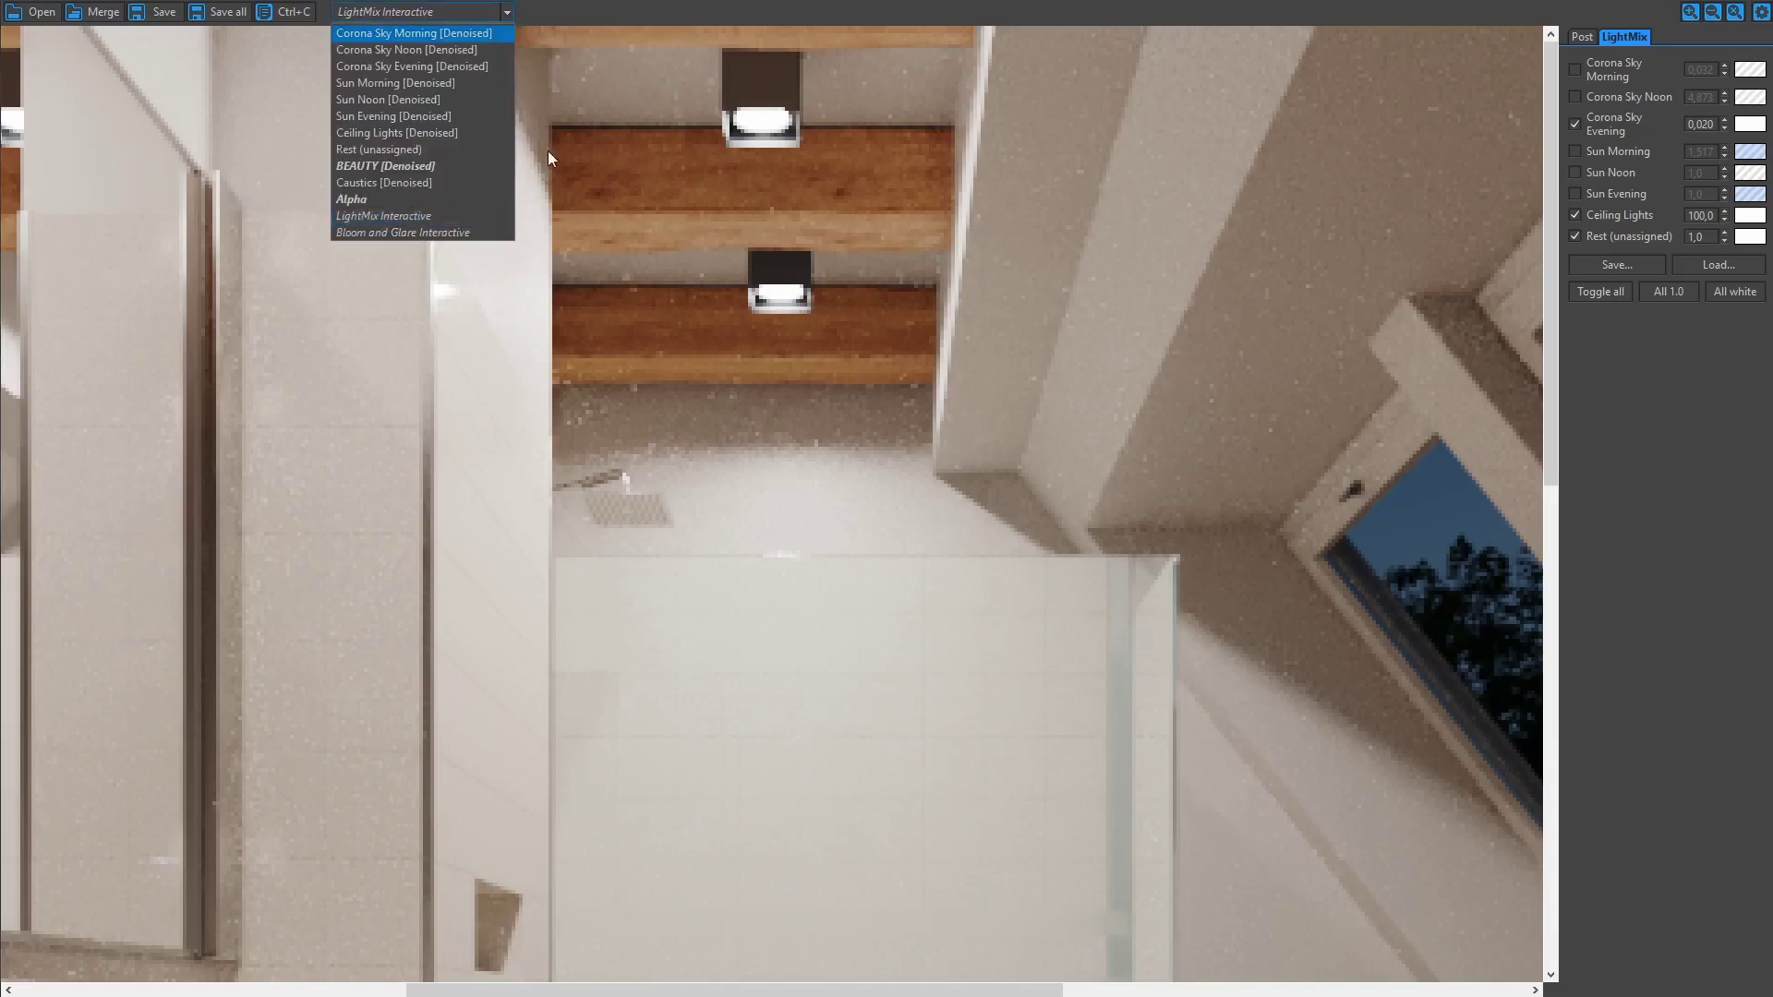
left_click(431, 168)
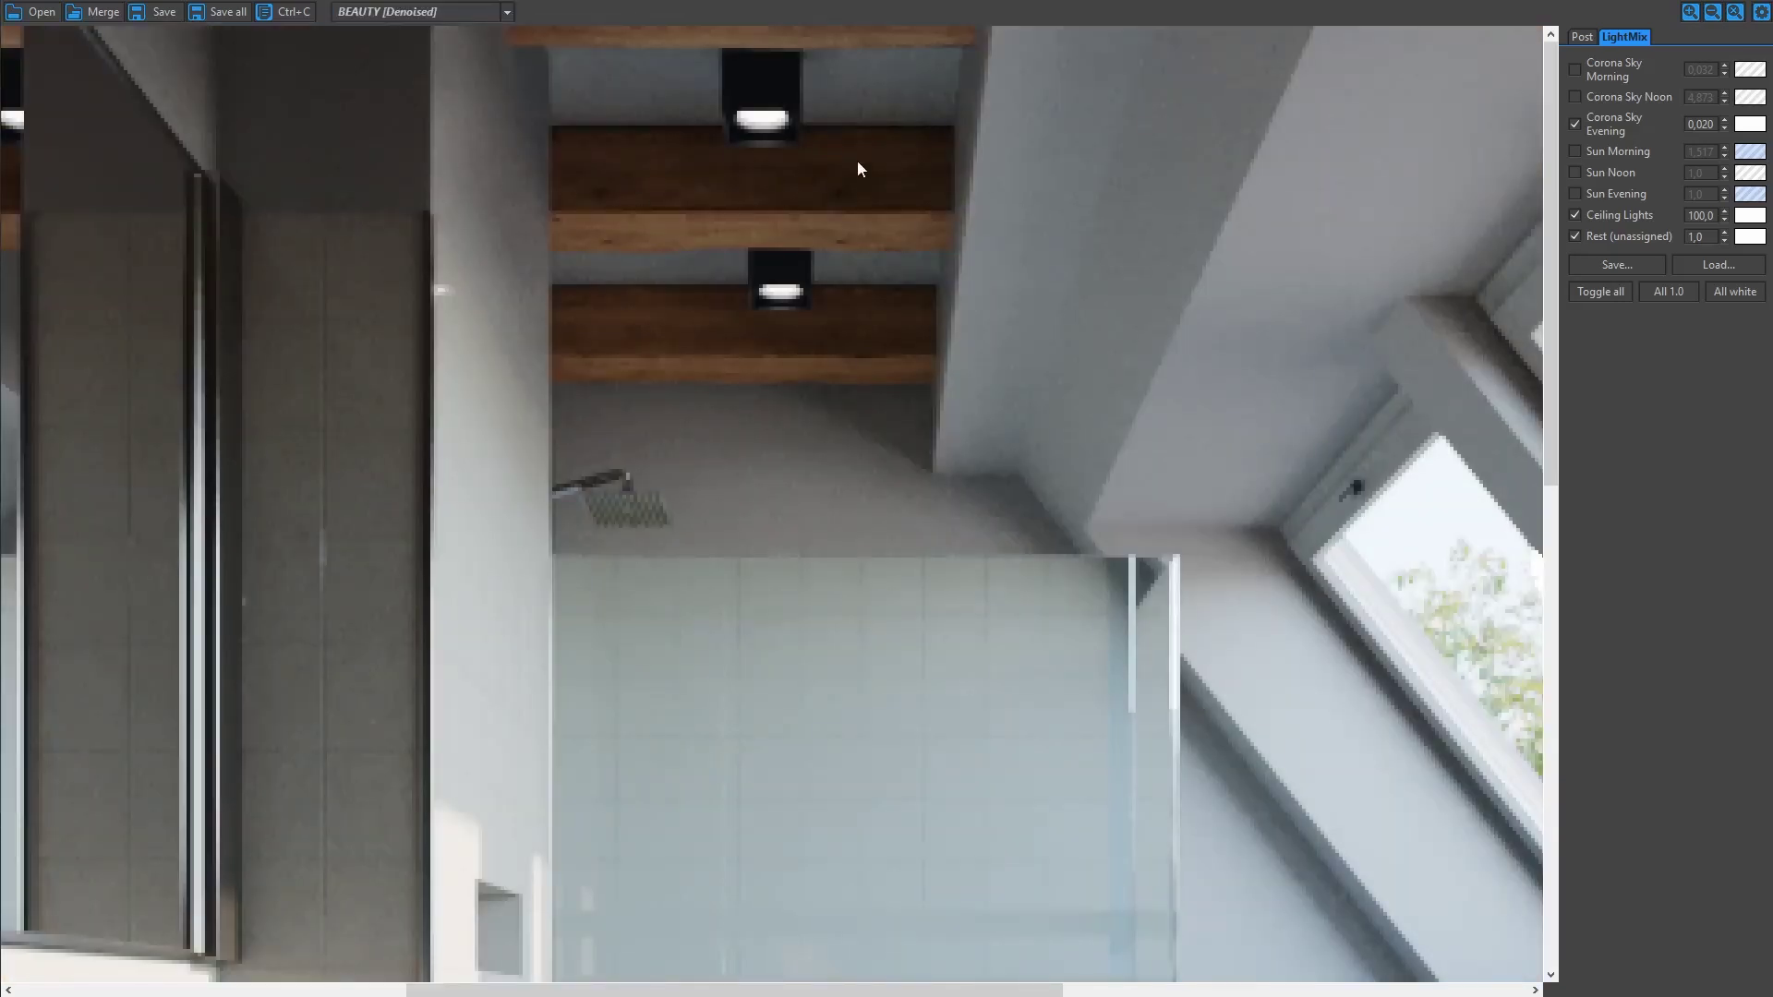
left_click(508, 12)
left_click(493, 218)
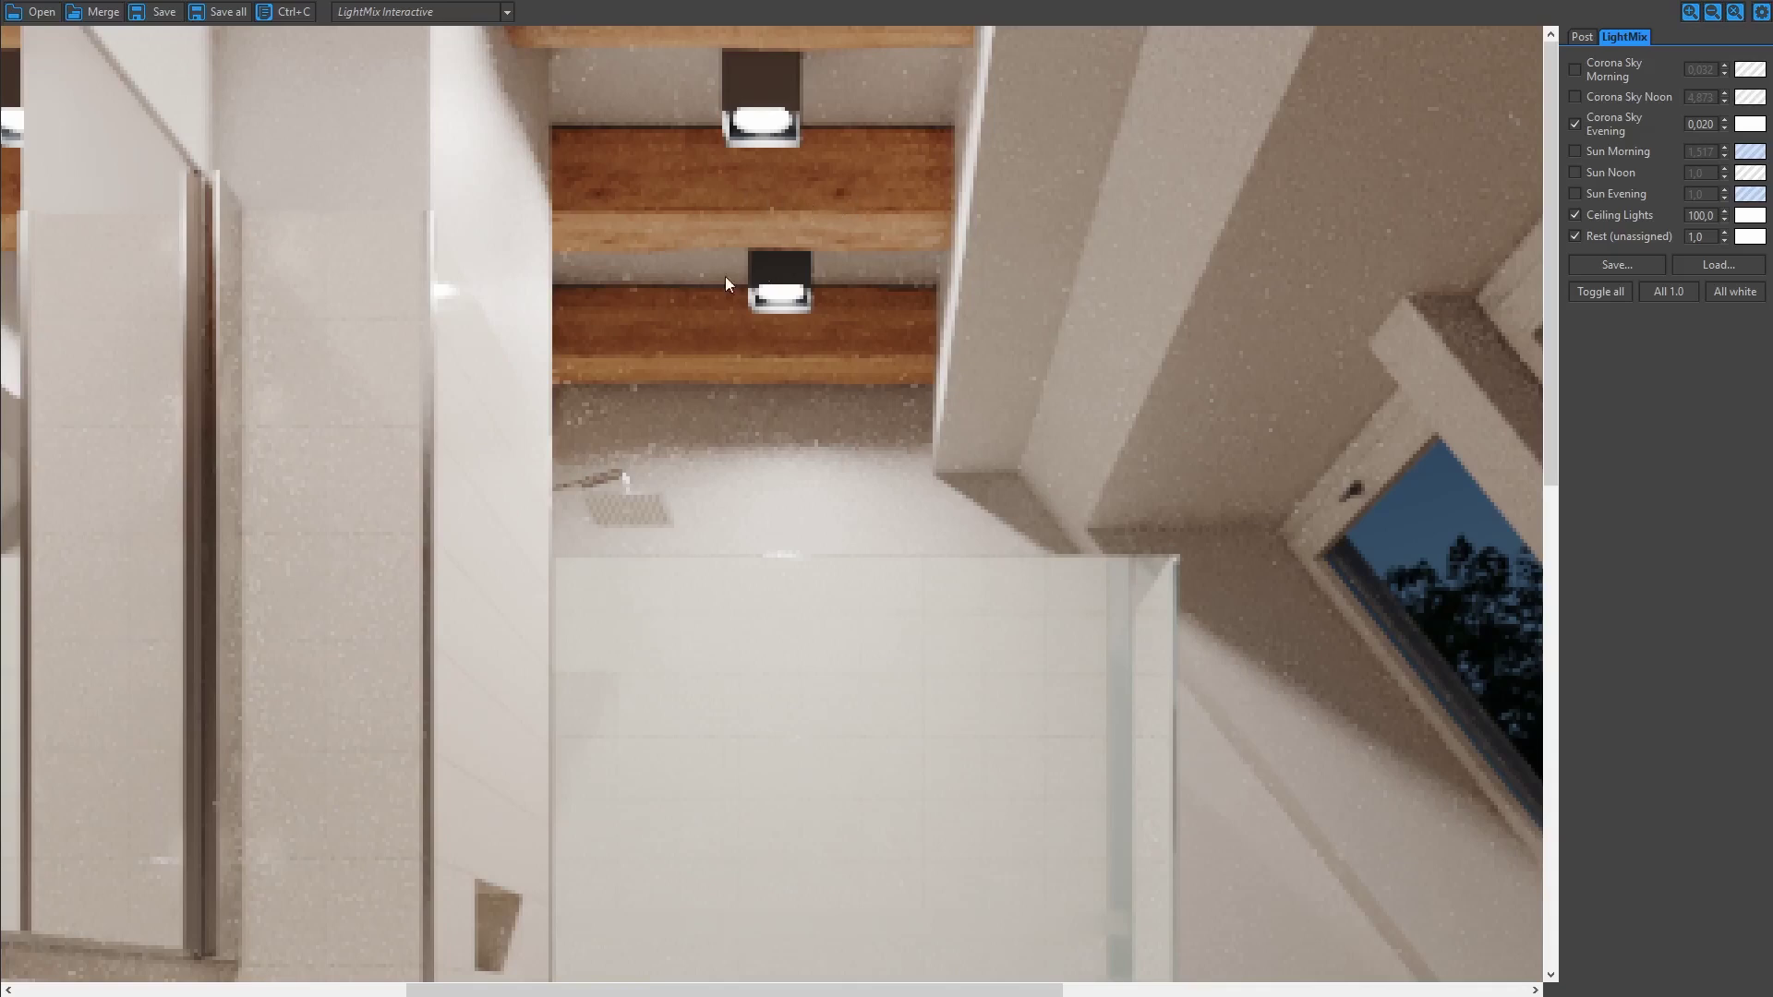
left_click(506, 12)
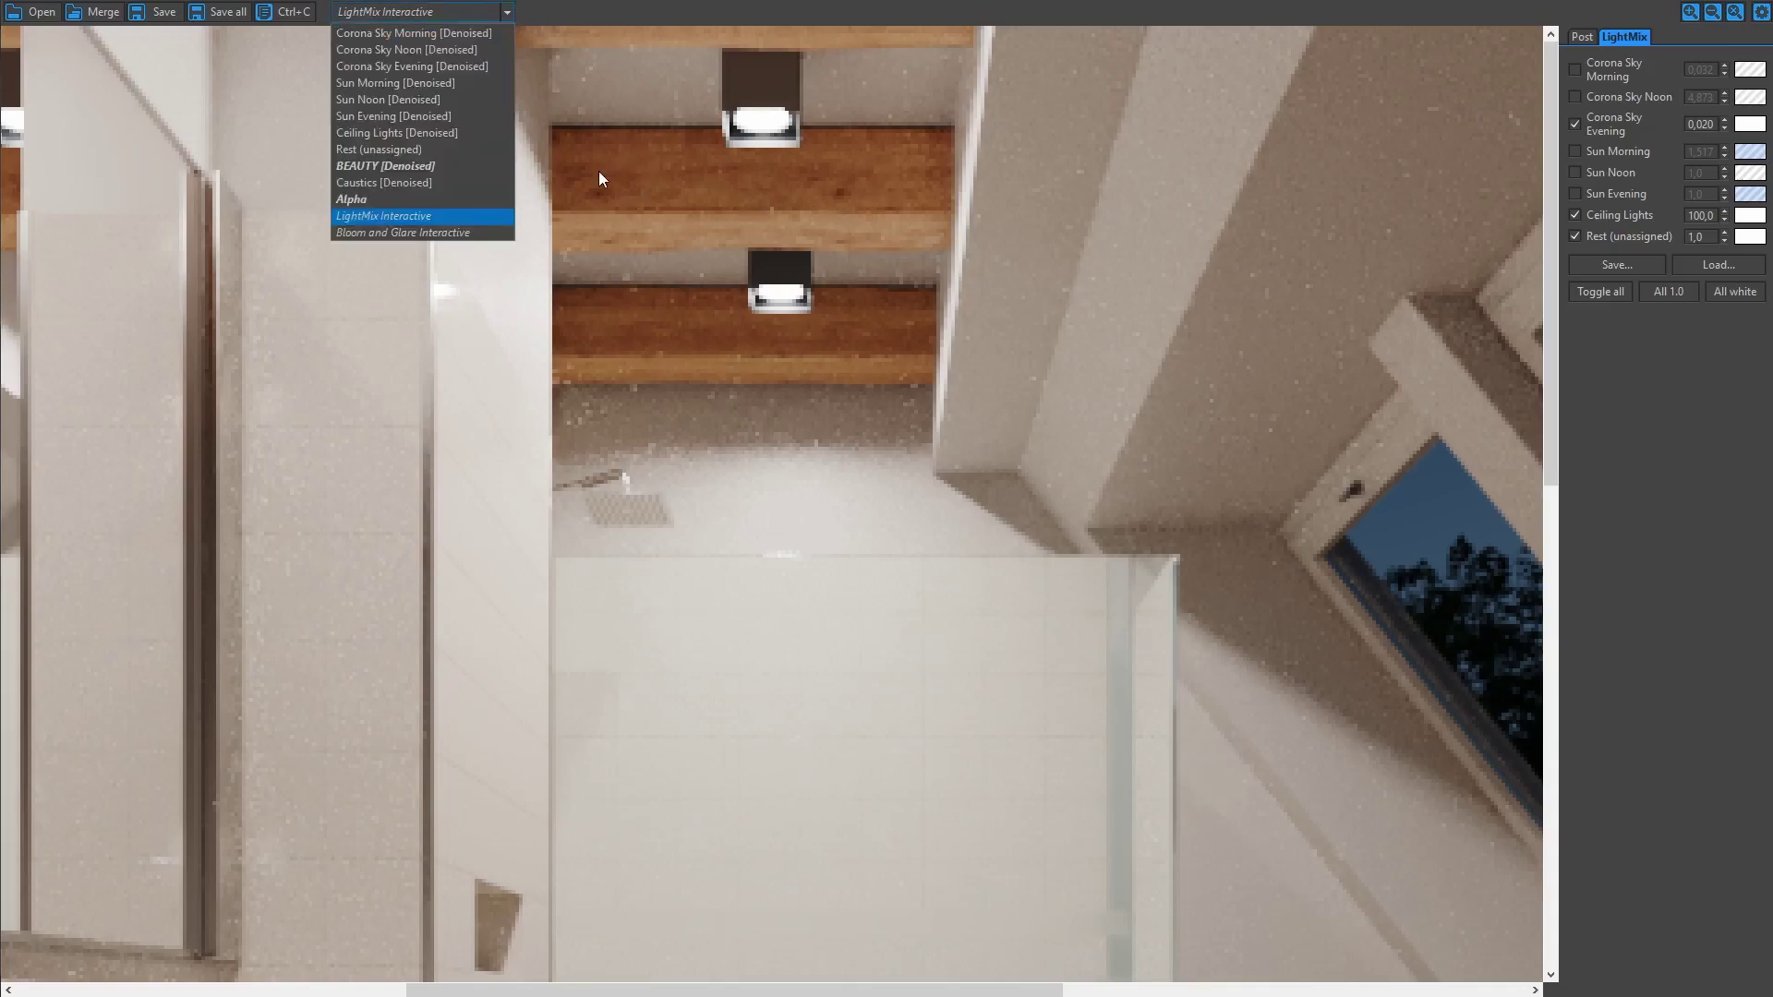
left_click(469, 168)
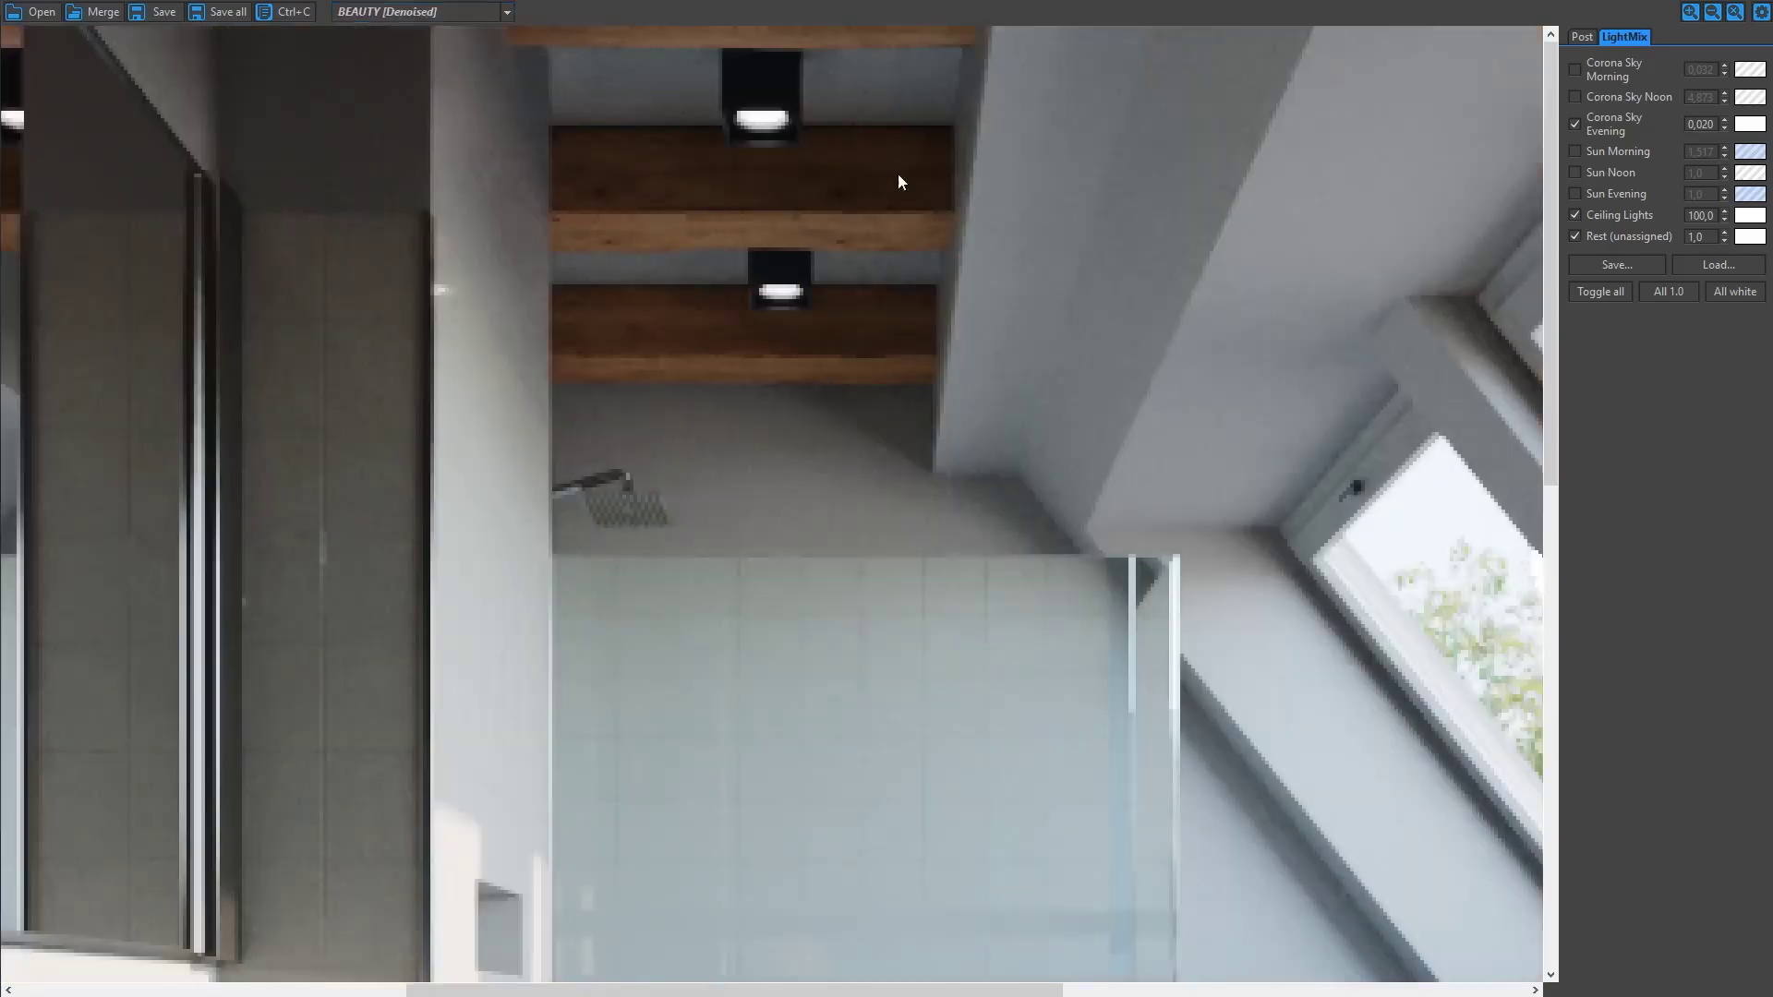
scroll(813, 192, "down", 2)
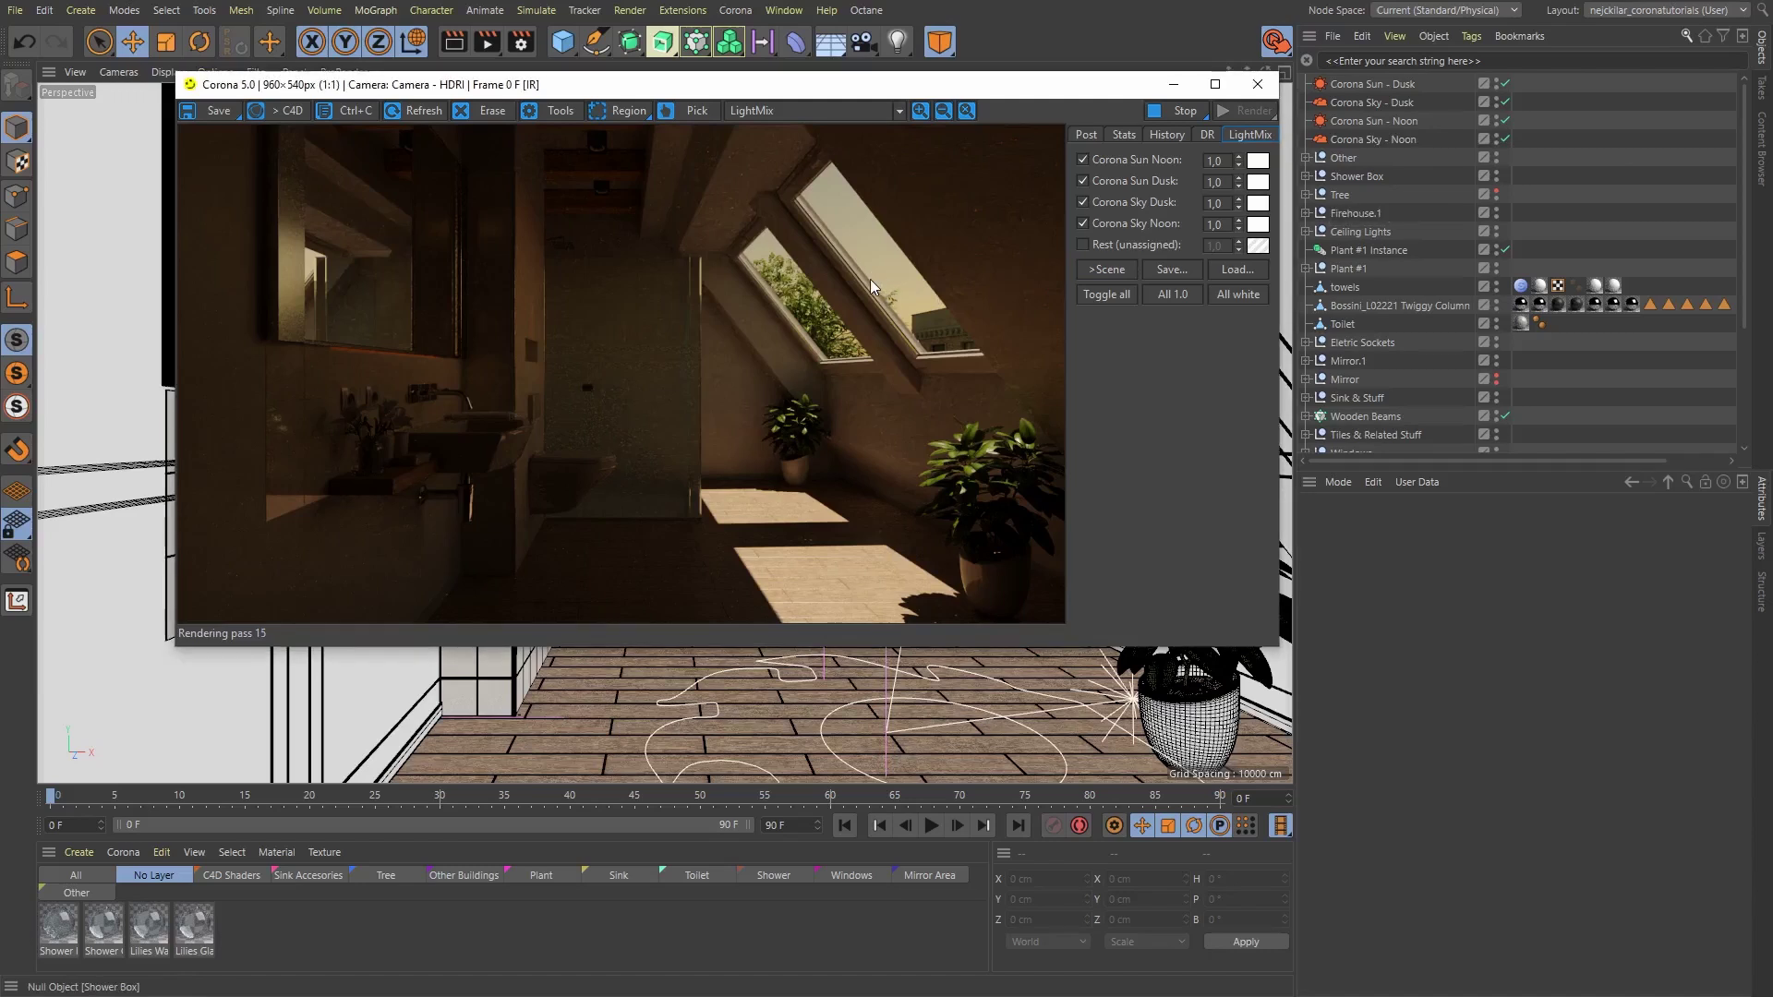
- Turn off Corona Sky Dusk and Corona Sun Dusk in the LightMix, then select Corona Sky - Noon
left_click(1110, 205)
left_click(1111, 182)
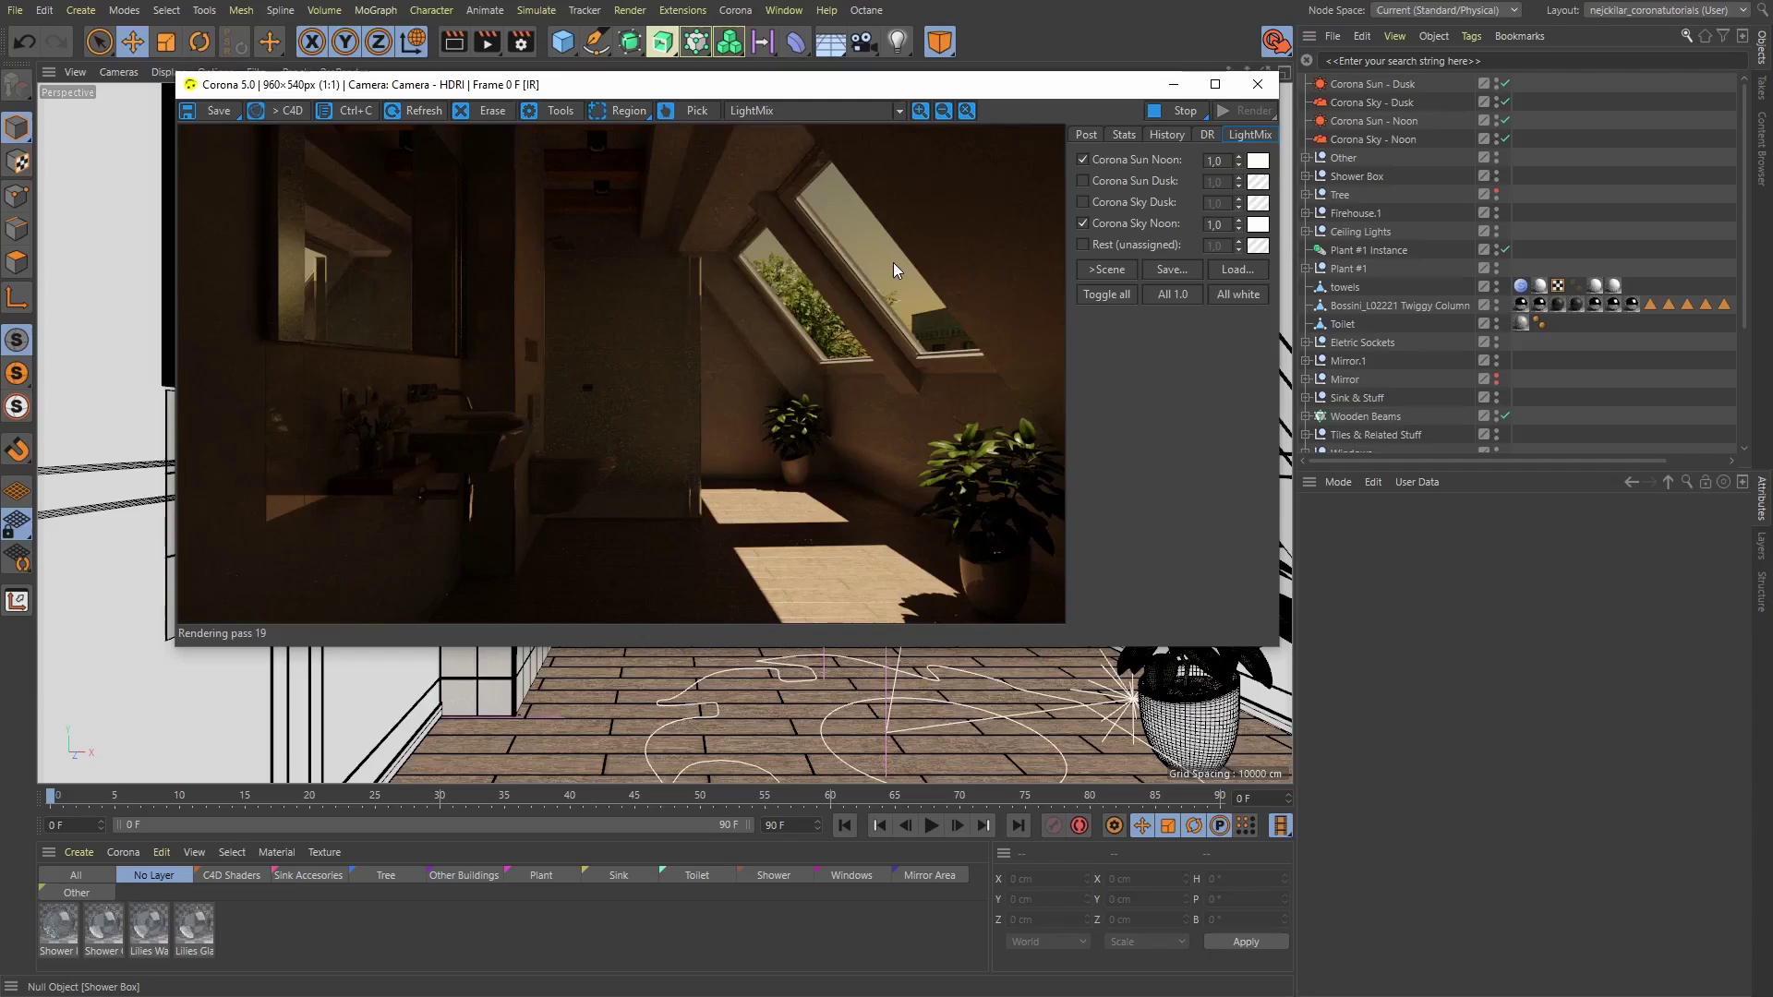
left_click(1375, 141)
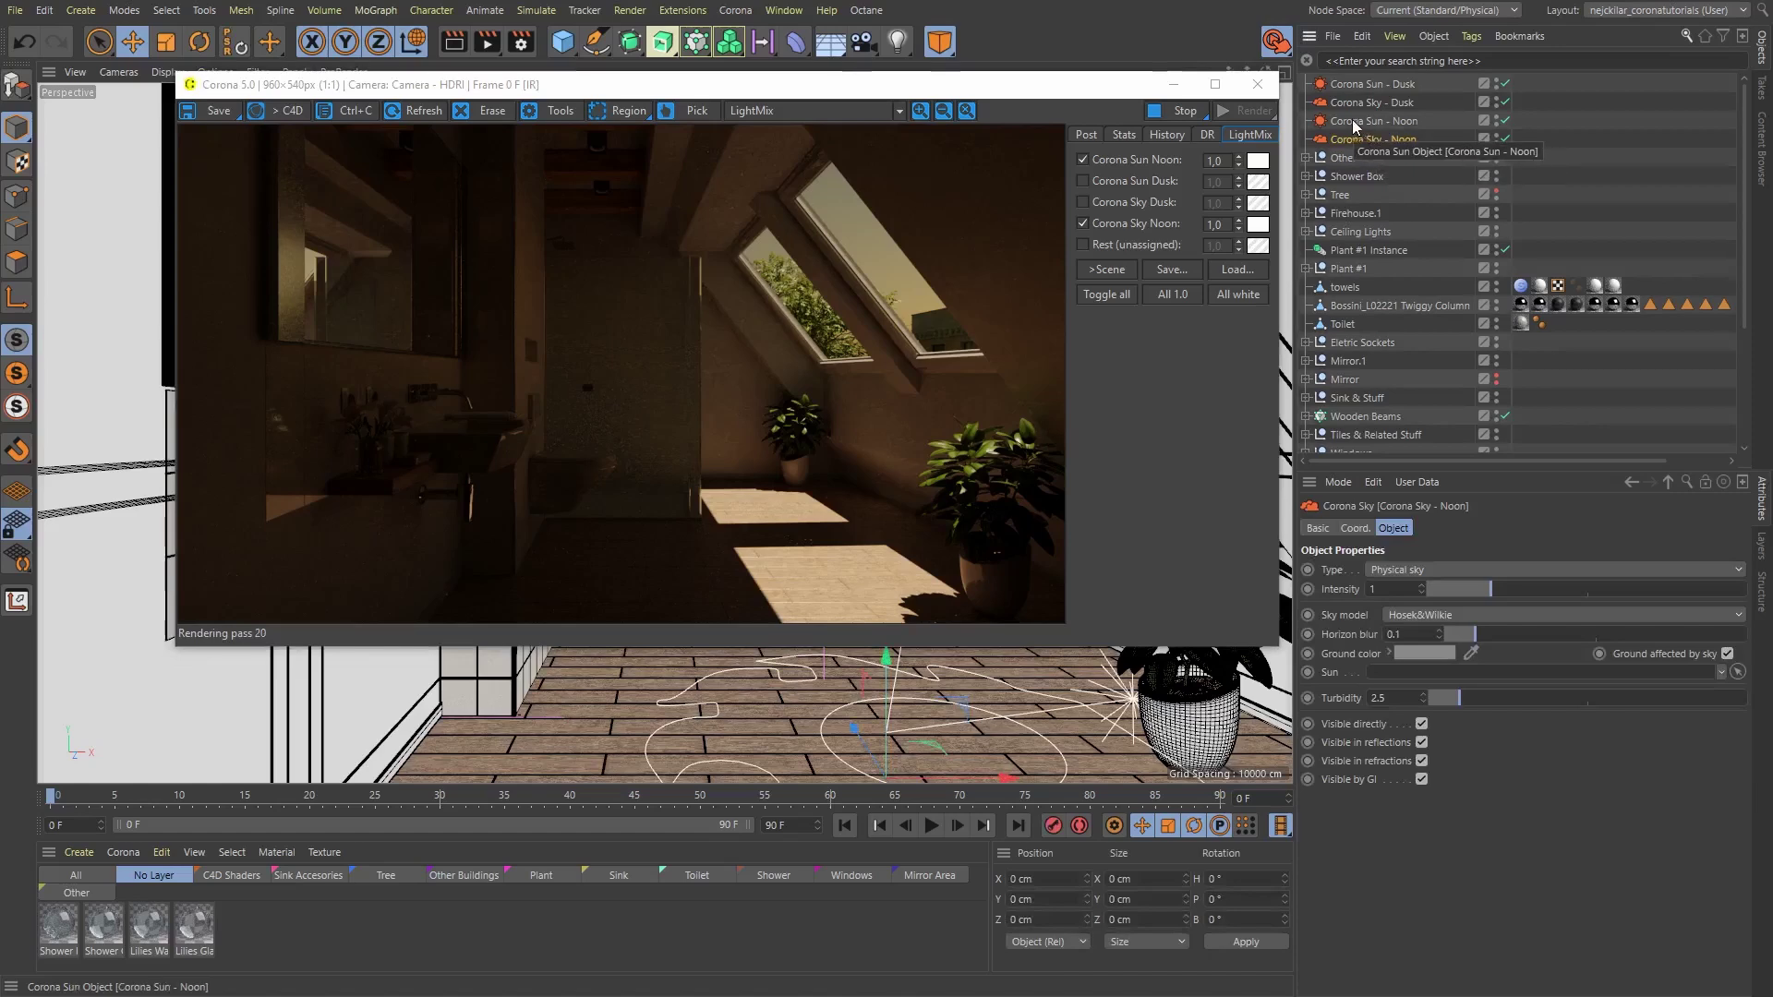
- Link Corona Sun - Noon into the Noon sky's Sun field, then select Corona Sky - Dusk
left_click(1374, 124)
left_click_drag(1365, 680, 1412, 679)
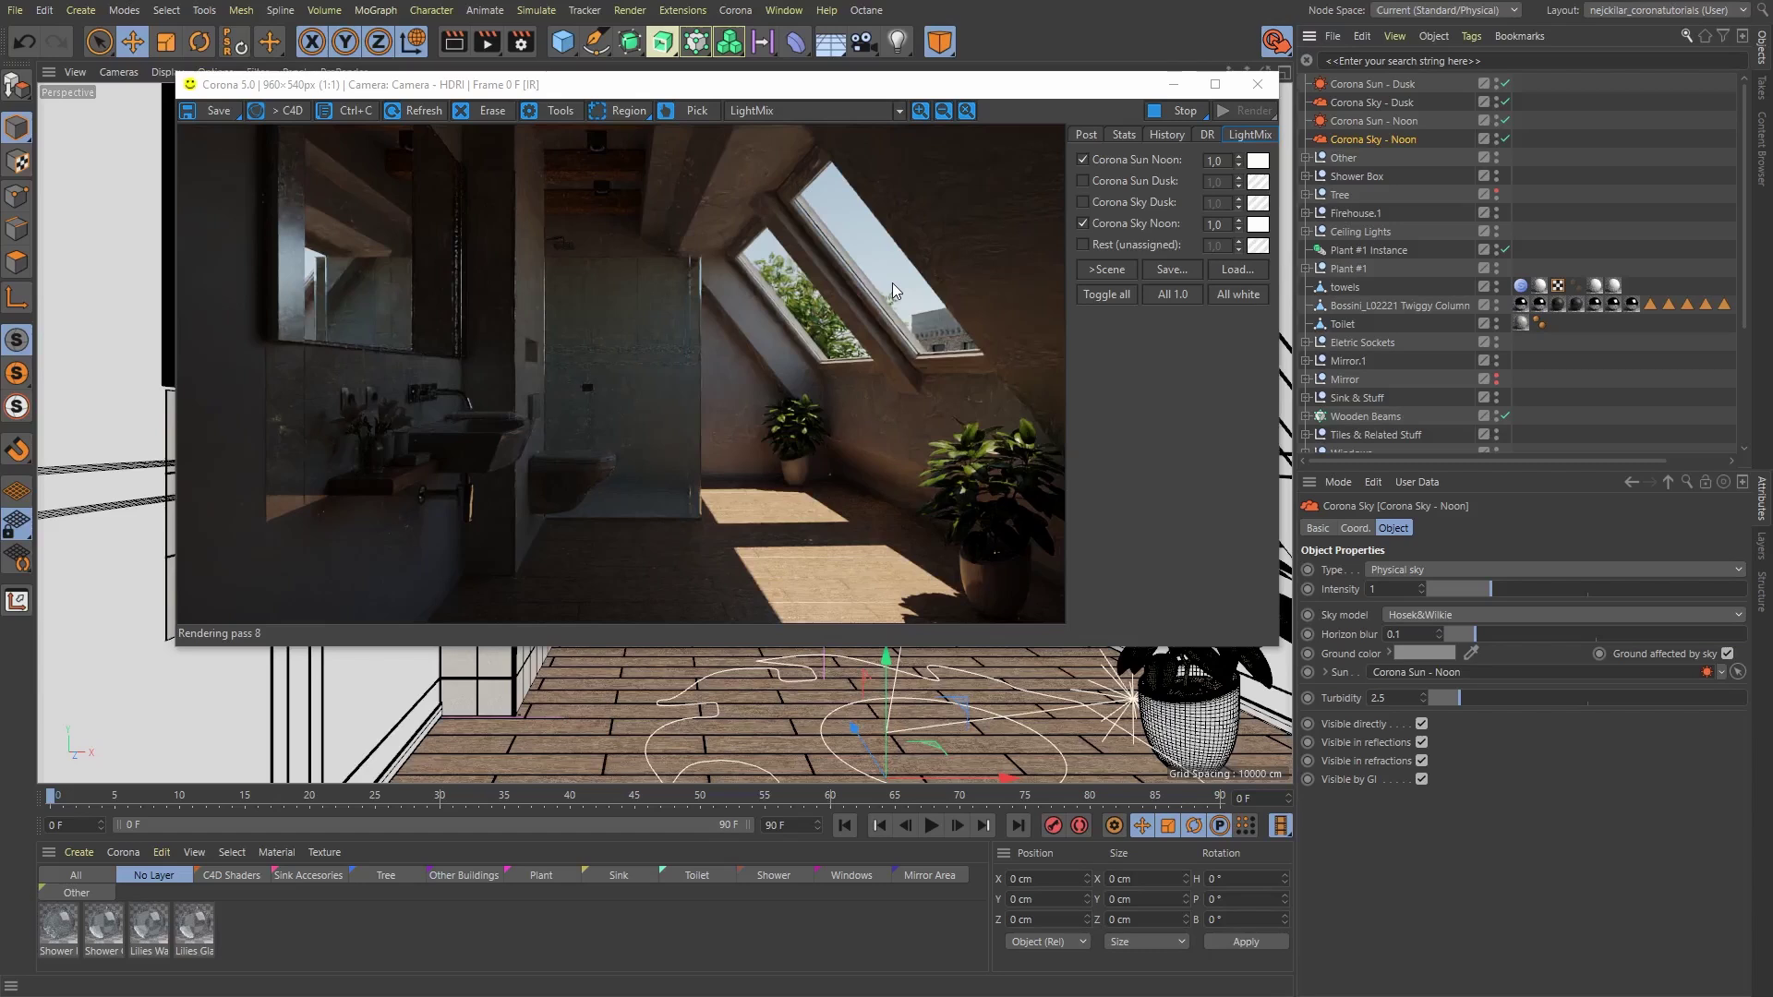
left_click(1379, 105)
- In the LightMix, turn off the noon sky and sun and turn on the dusk sun and sky
left_click(1141, 224)
left_click(1122, 159)
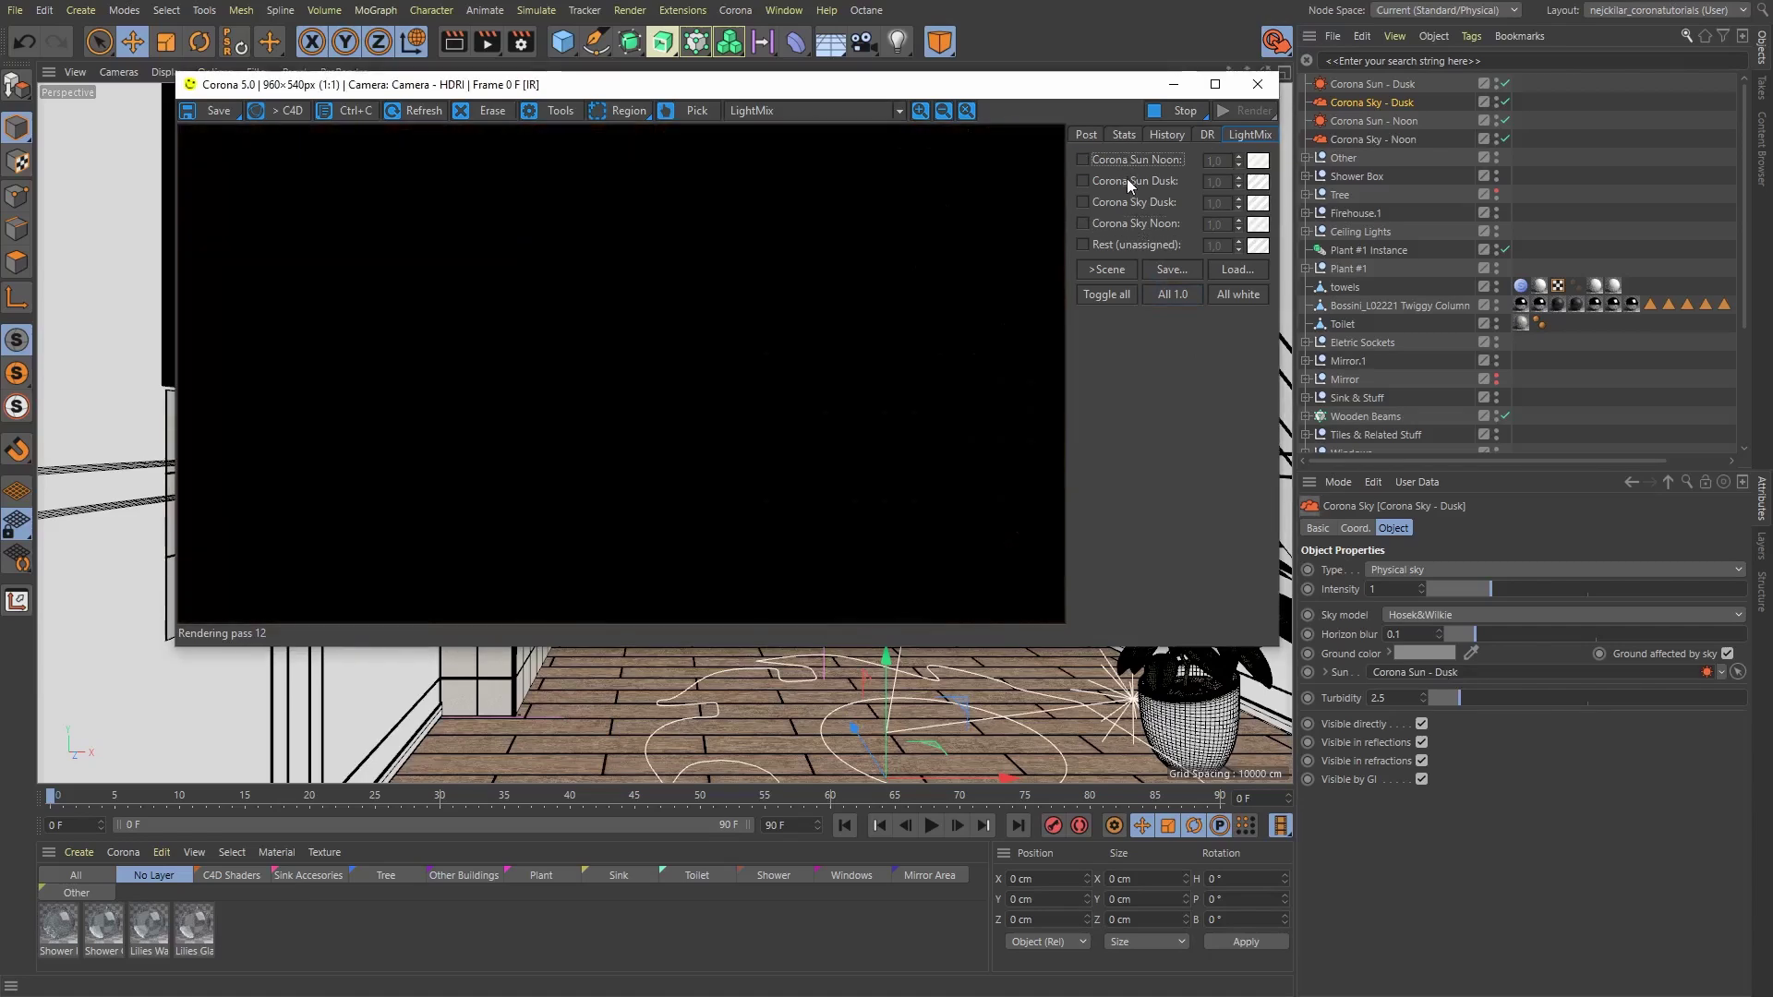
left_click(1126, 180)
left_click(1128, 201)
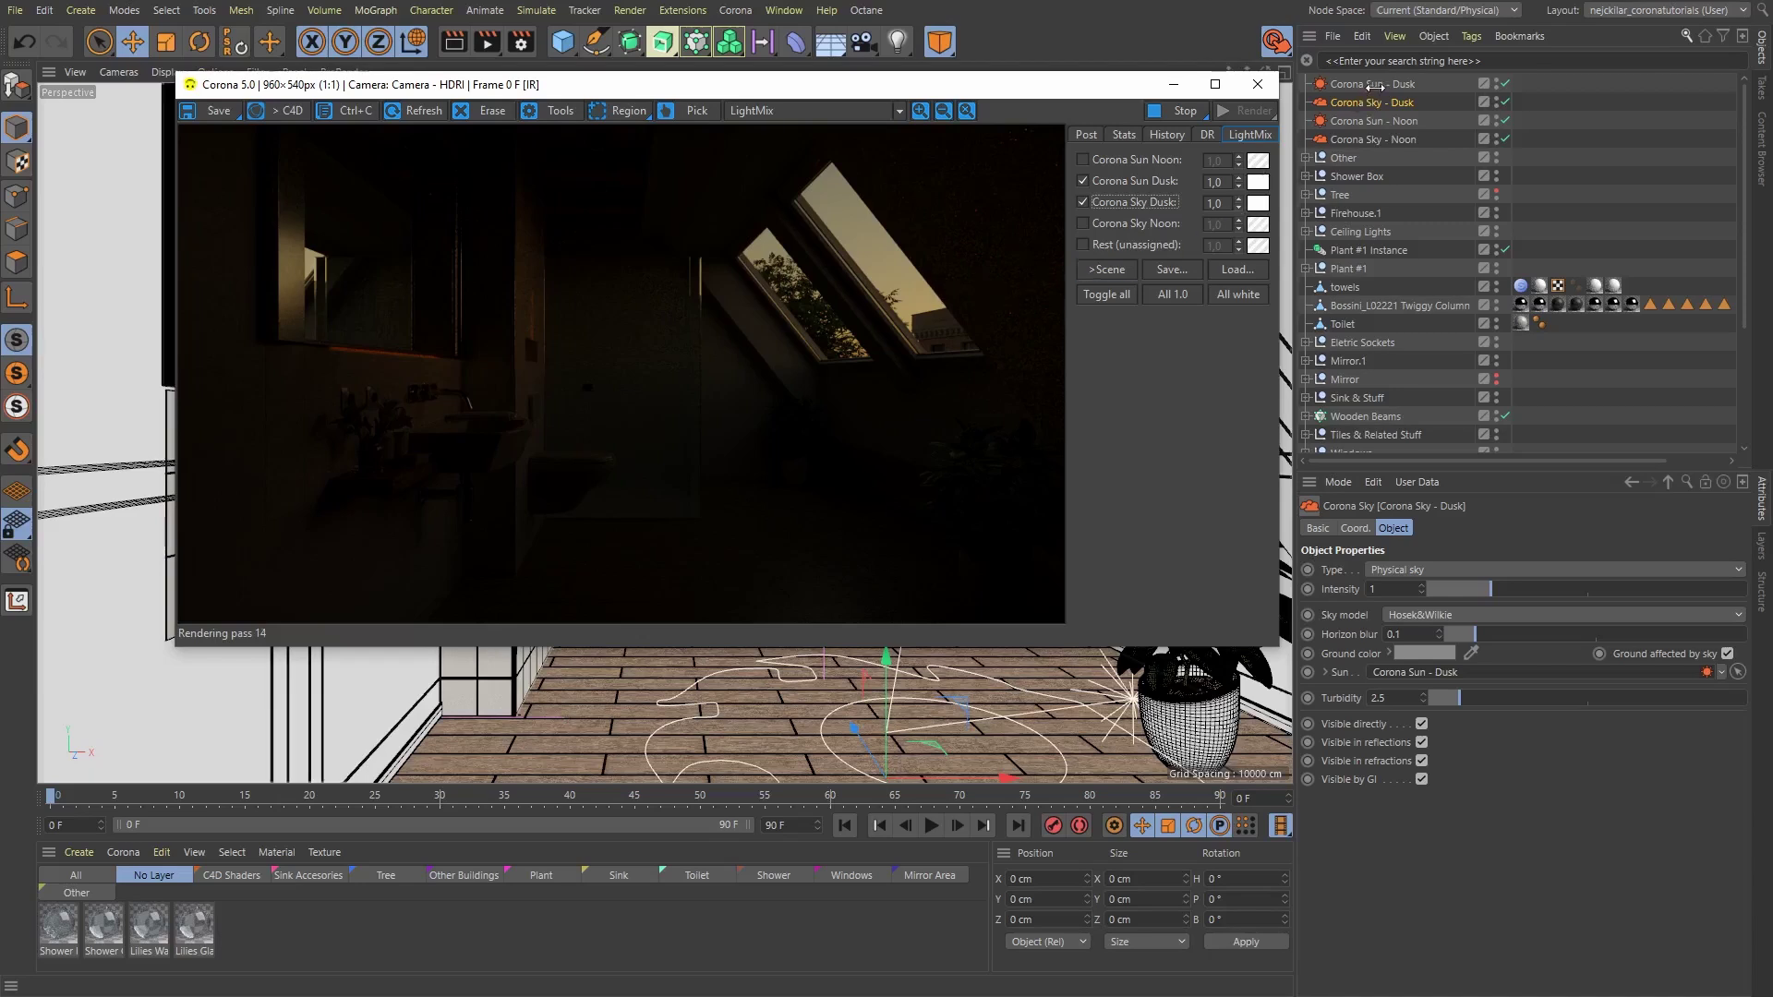
- Set the Corona Sun - Dusk angle to 80°
left_click(1375, 86)
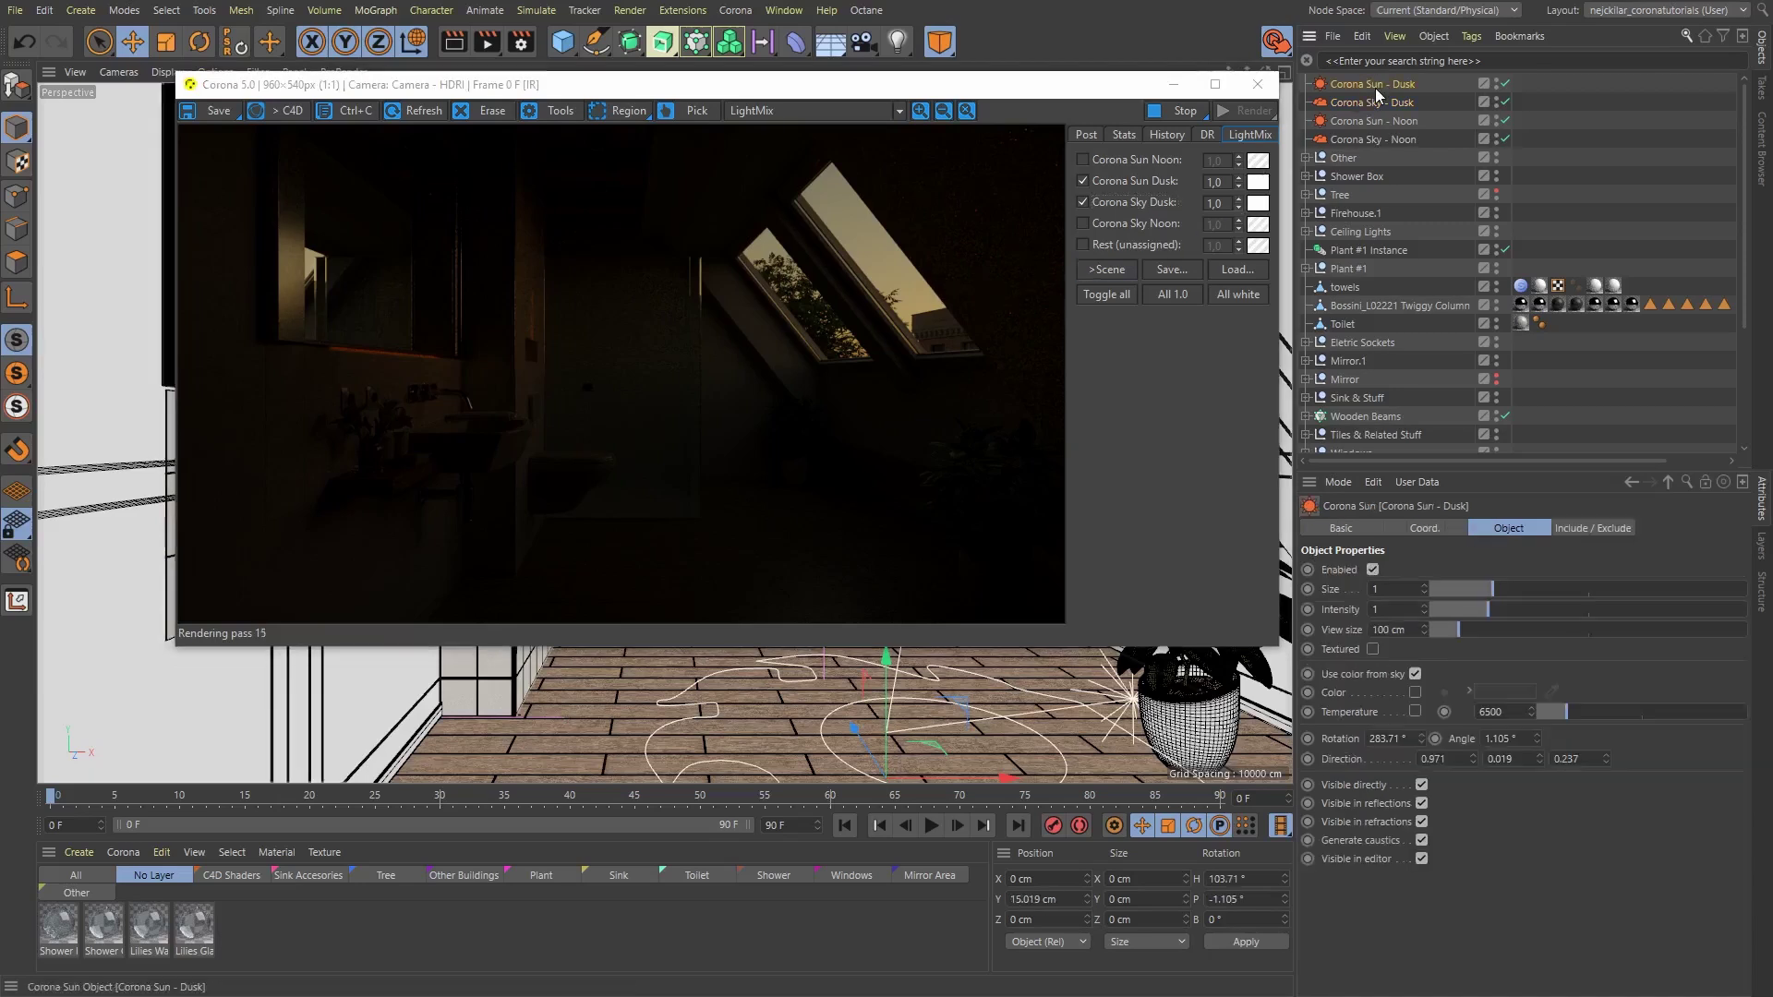
double_click(1526, 738)
type("80")
key("Return")
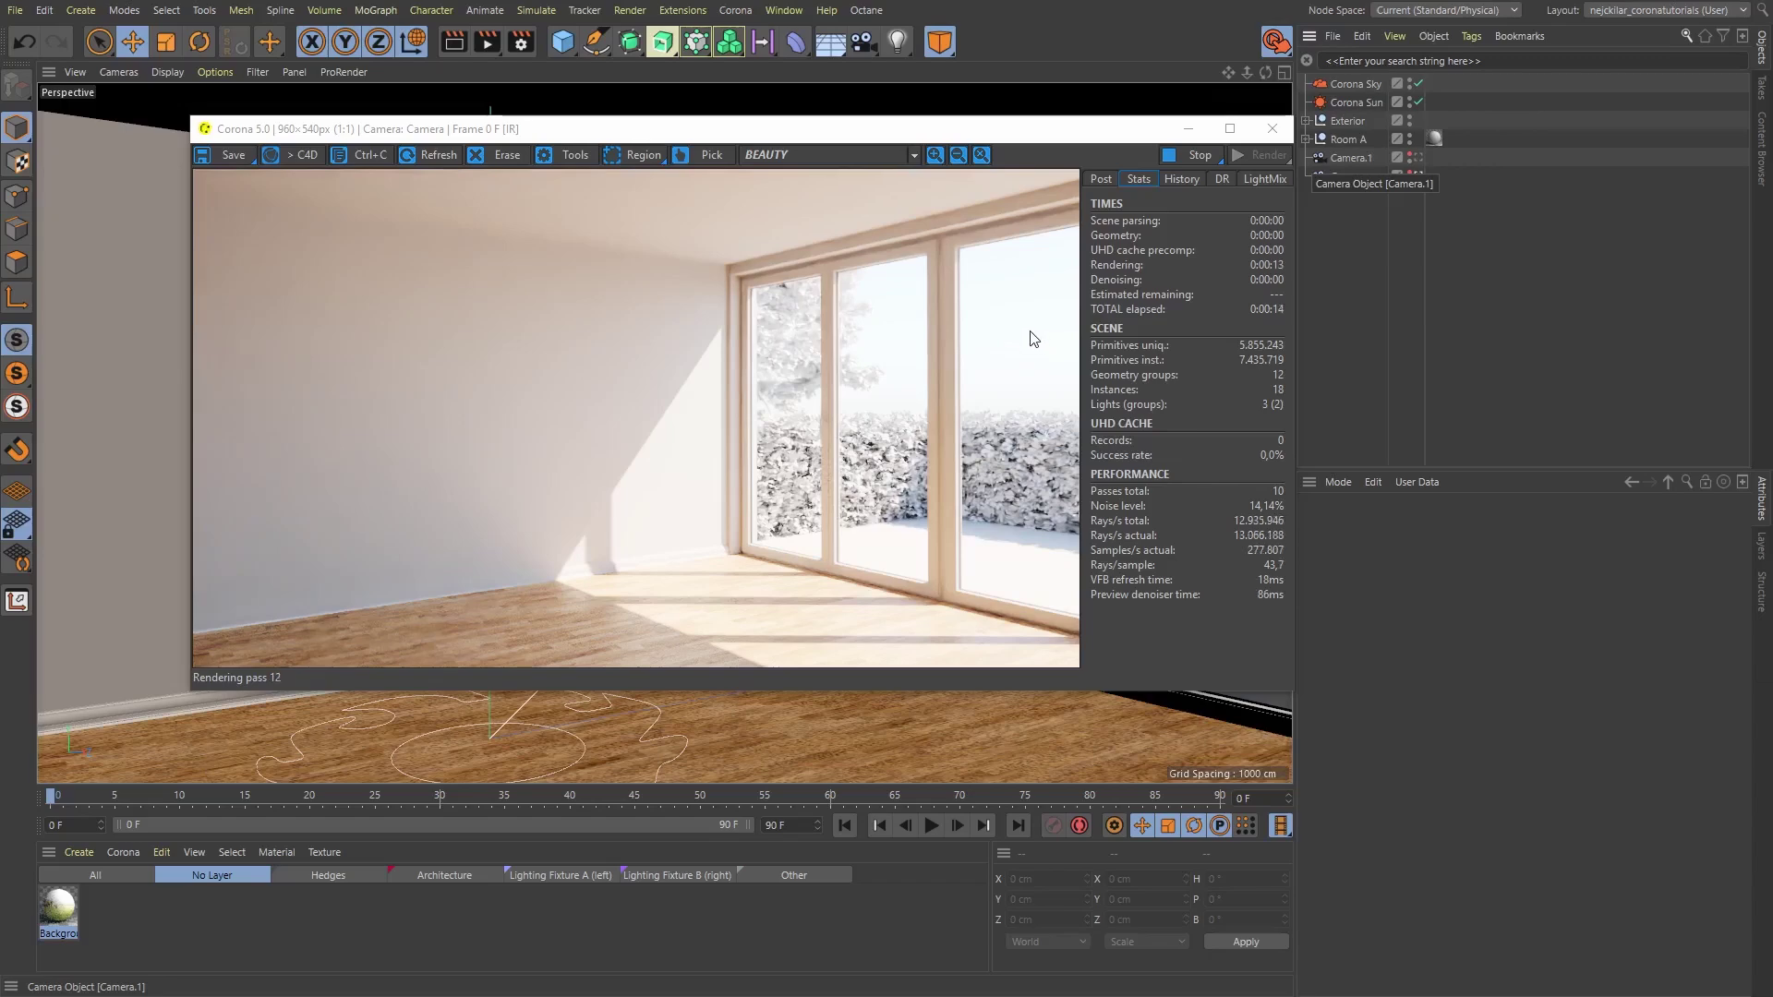
- Add a Background object, assign it the Background material, and review that material's settings
left_click(830, 41)
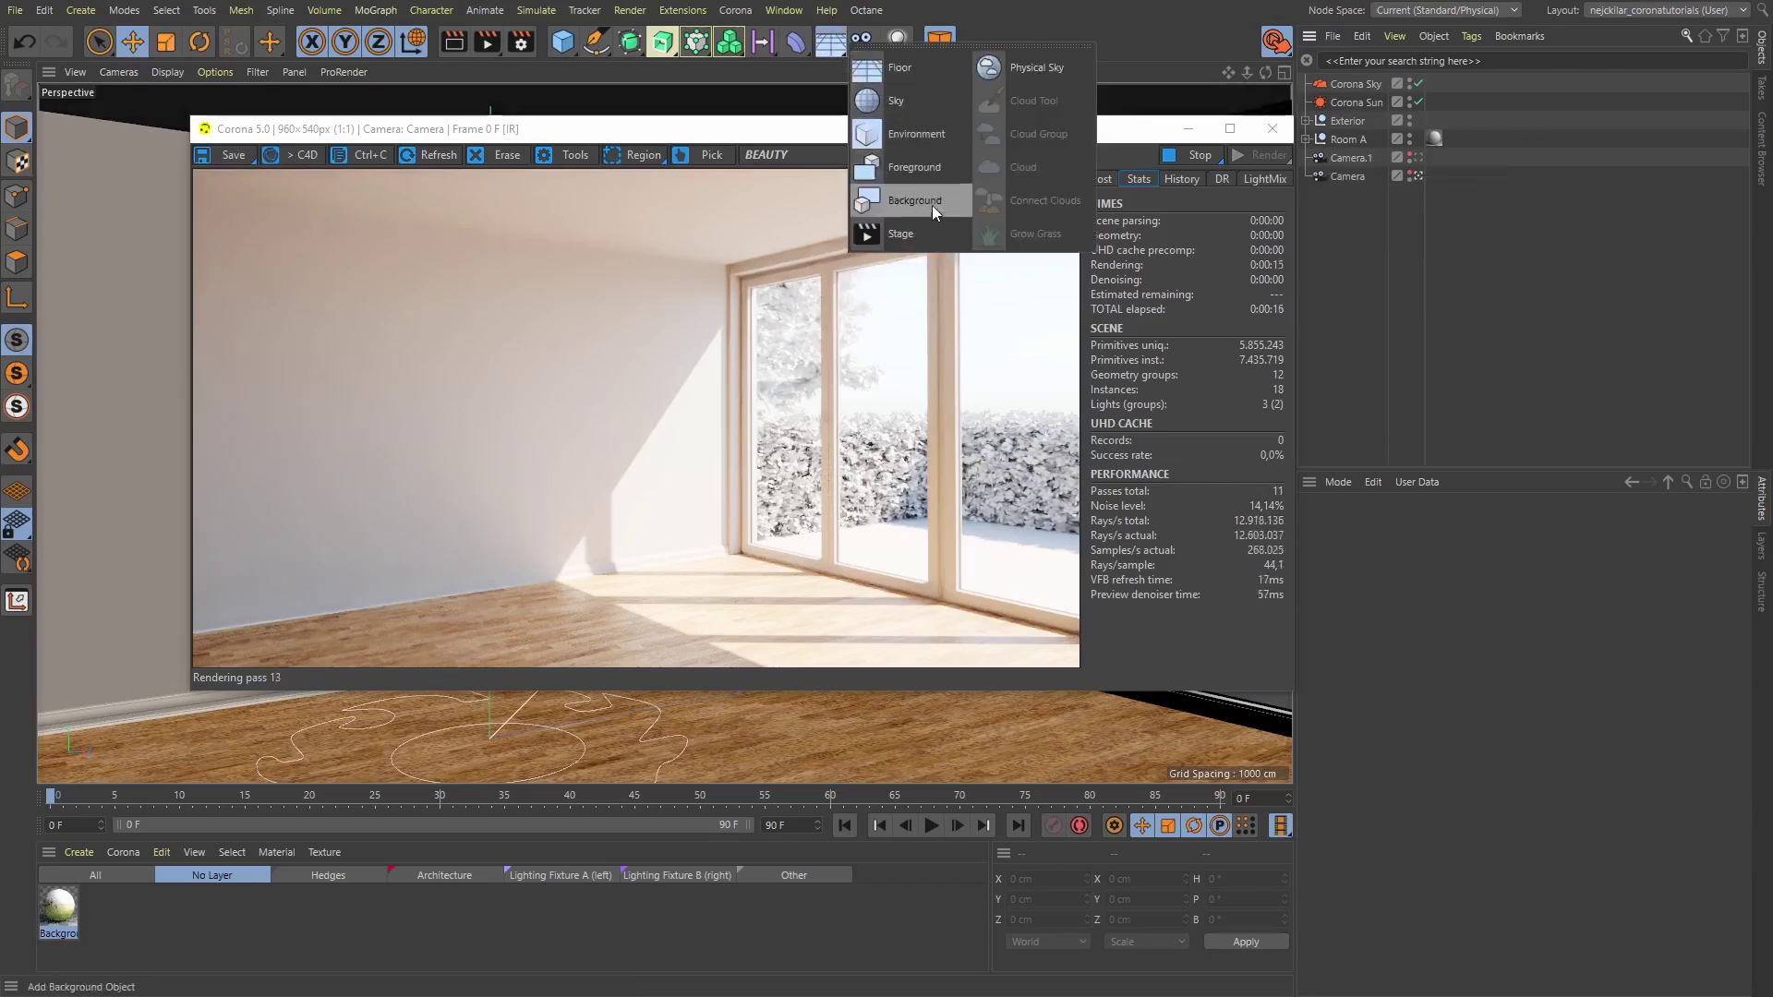
left_click(910, 203)
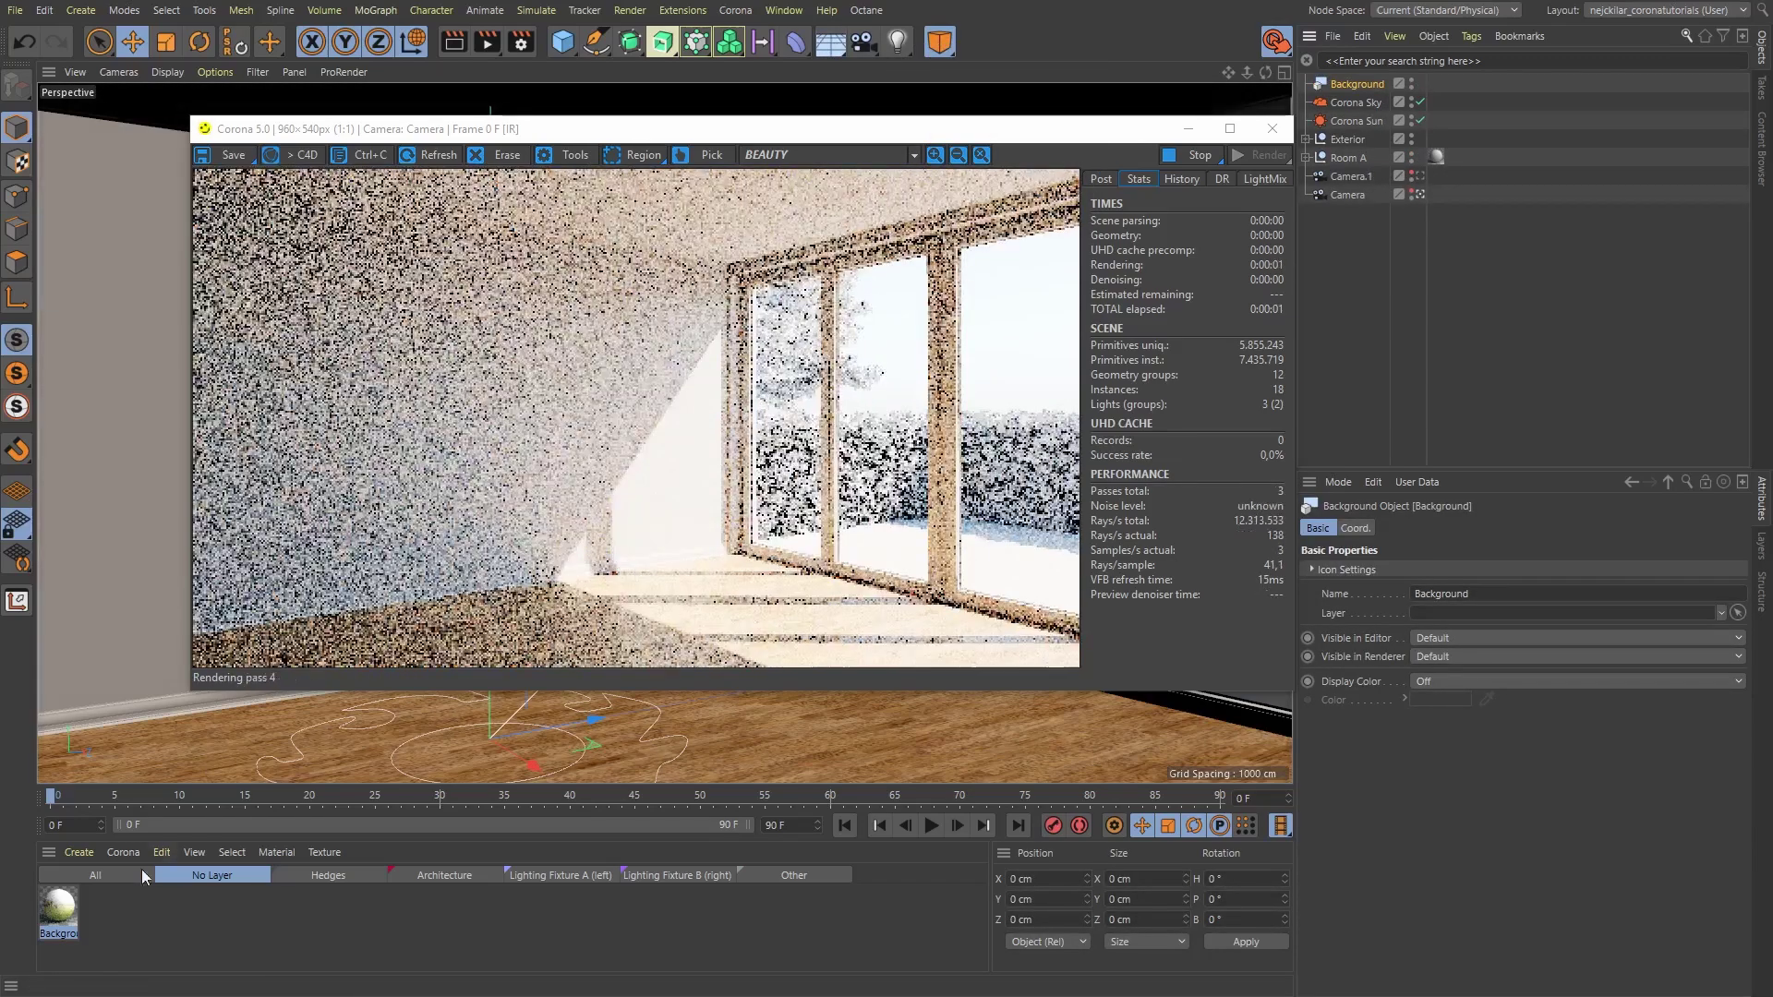
left_click_drag(53, 918, 1352, 86)
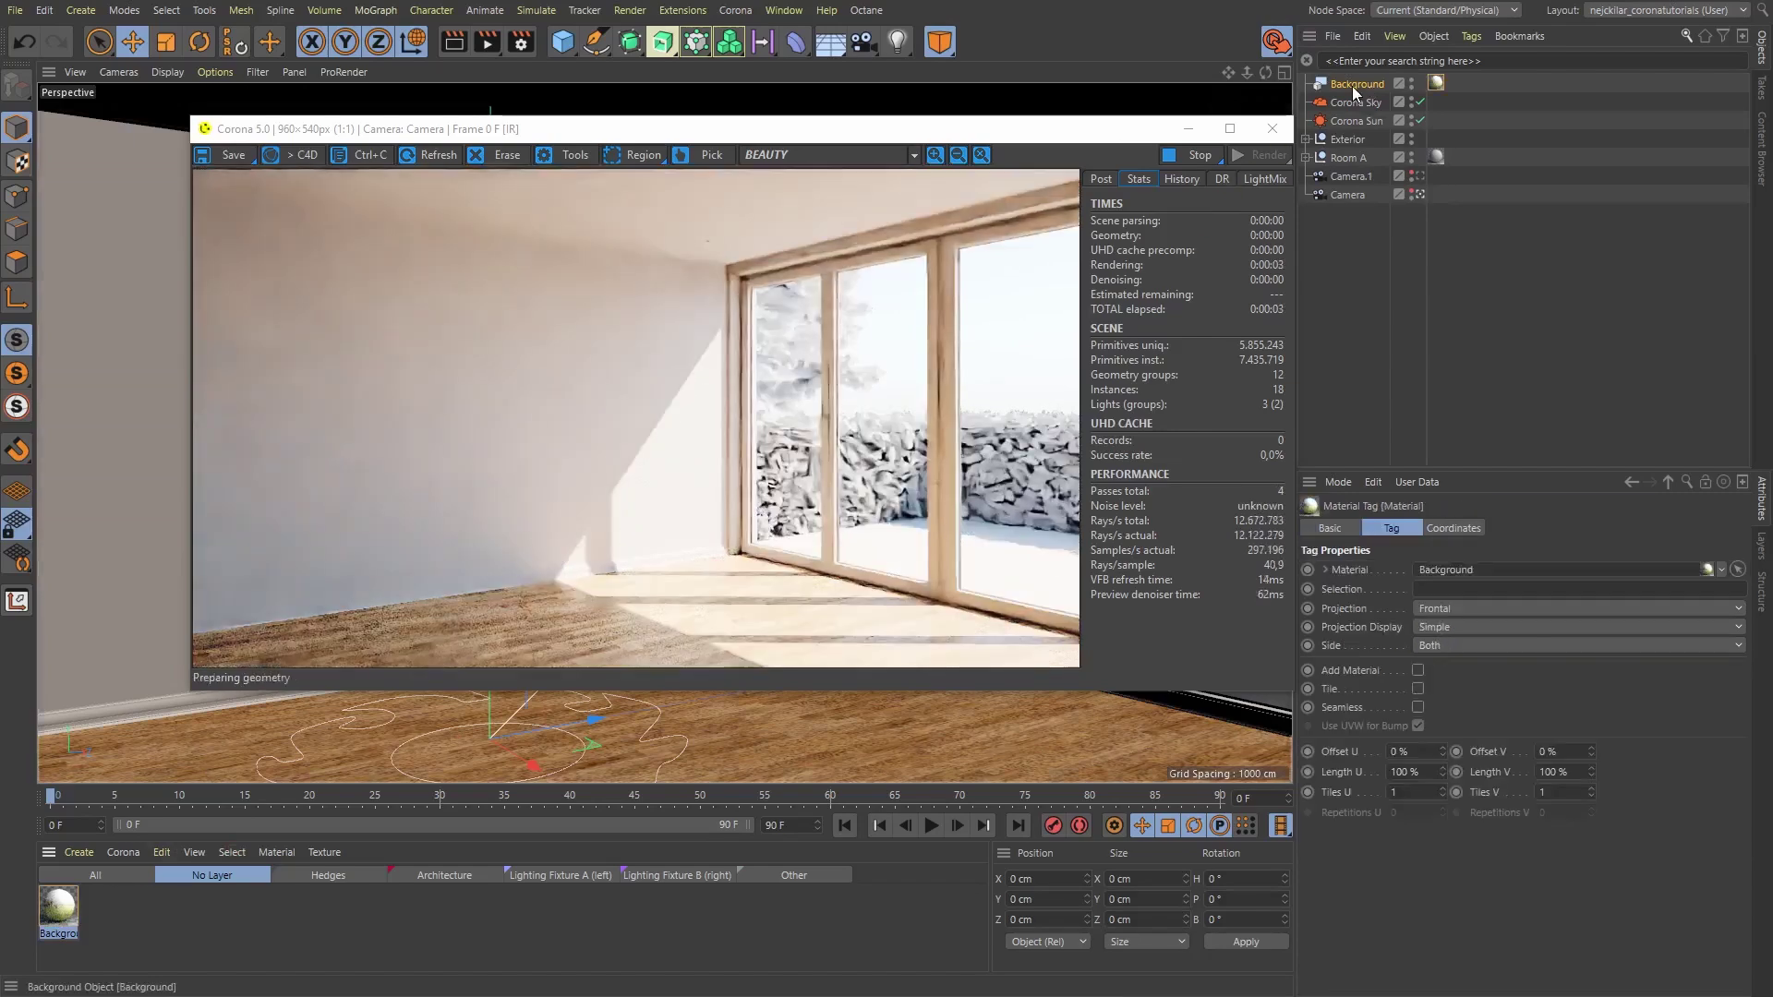
double_click(58, 909)
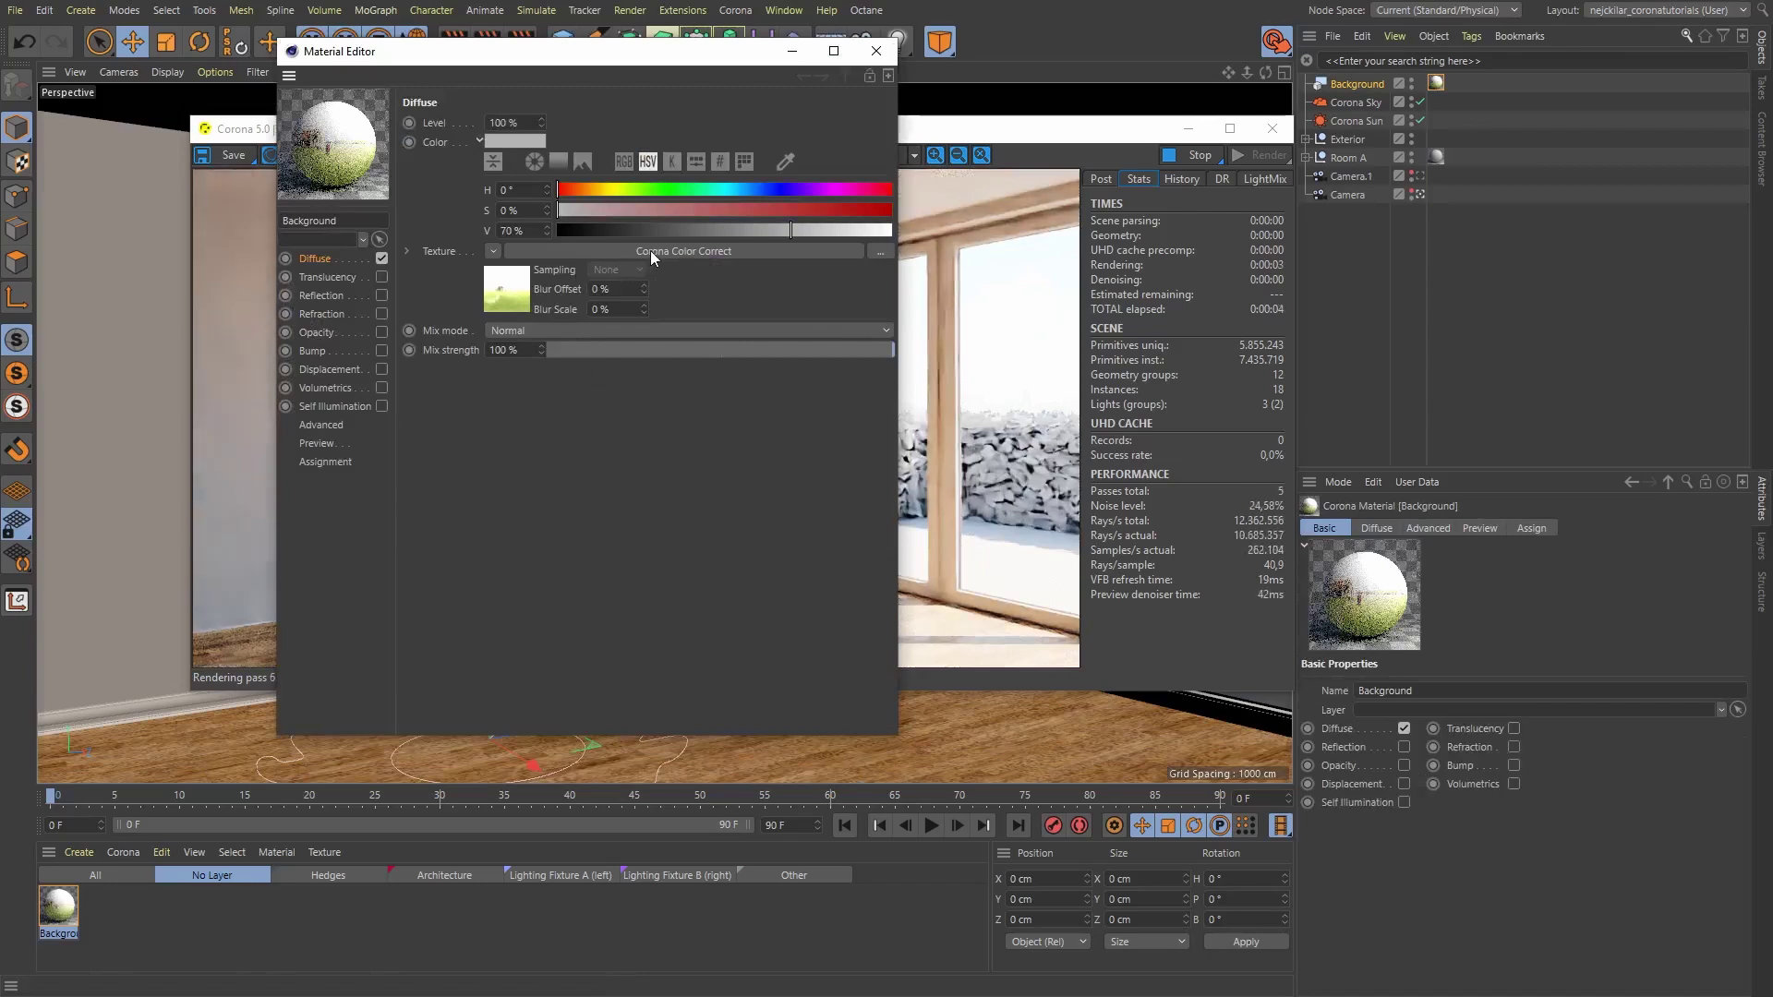
left_click(791, 51)
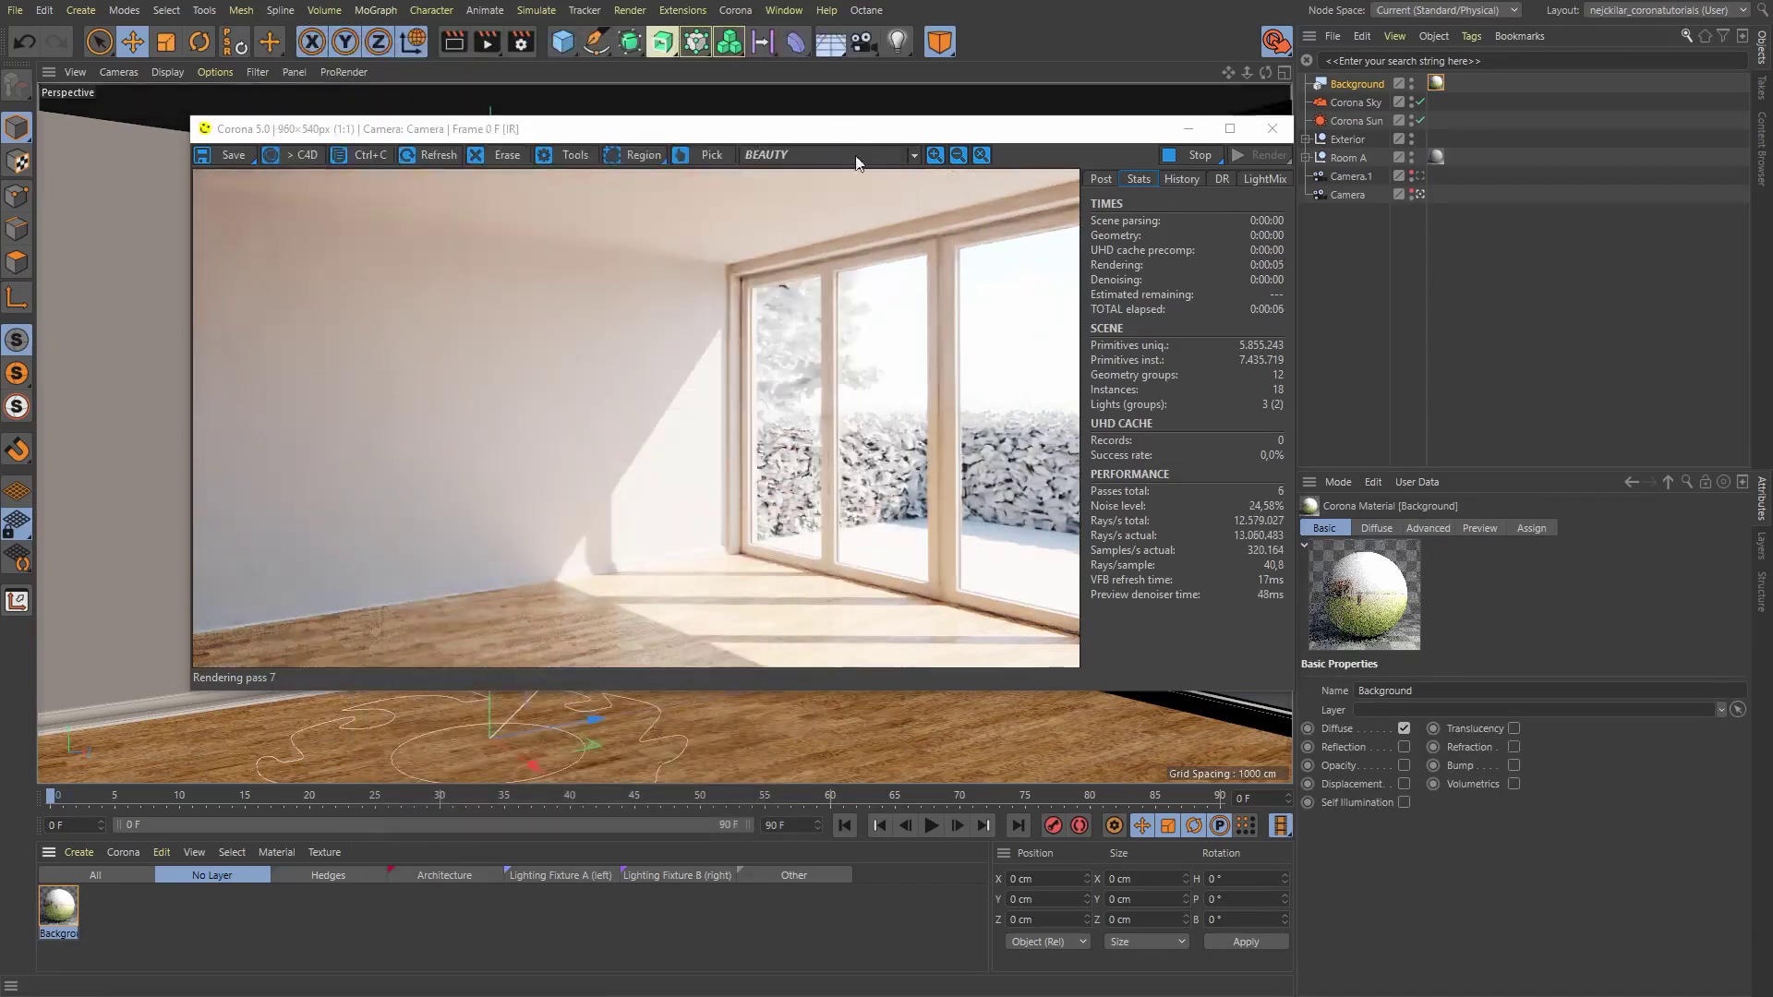
- Uncheck Visible directly on Corona Sky, then select the Background object's material tag
left_click(1355, 103)
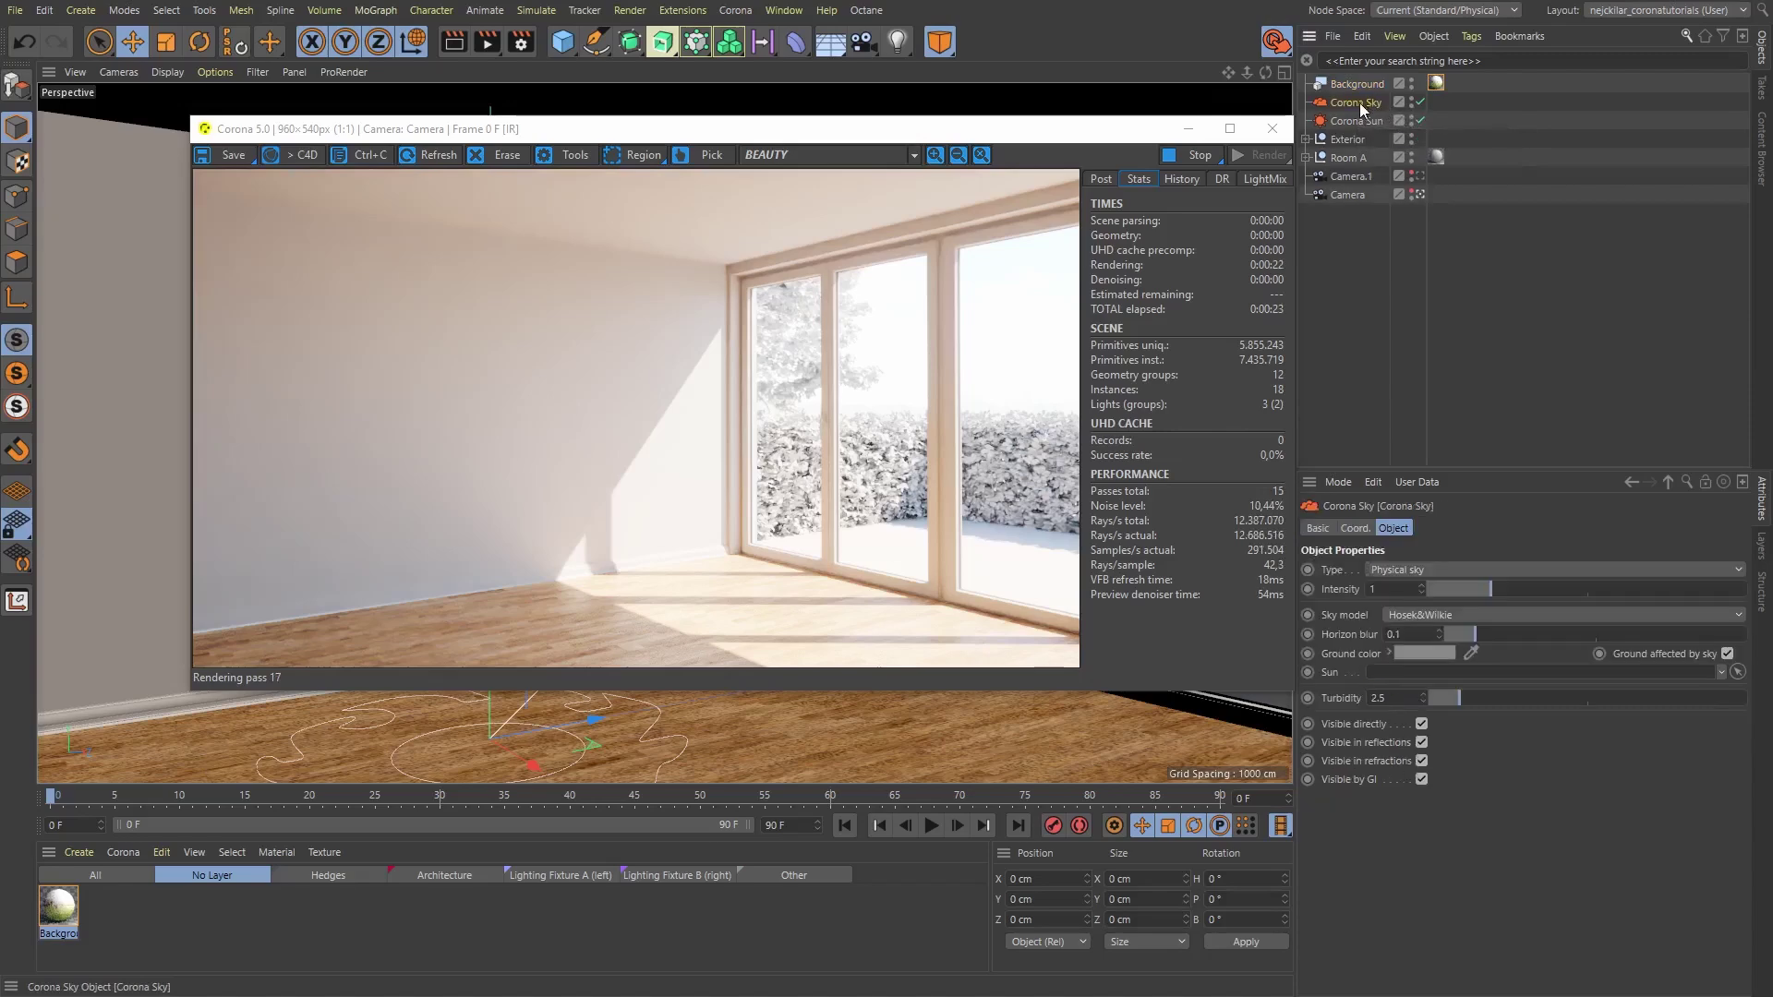
left_click(1422, 723)
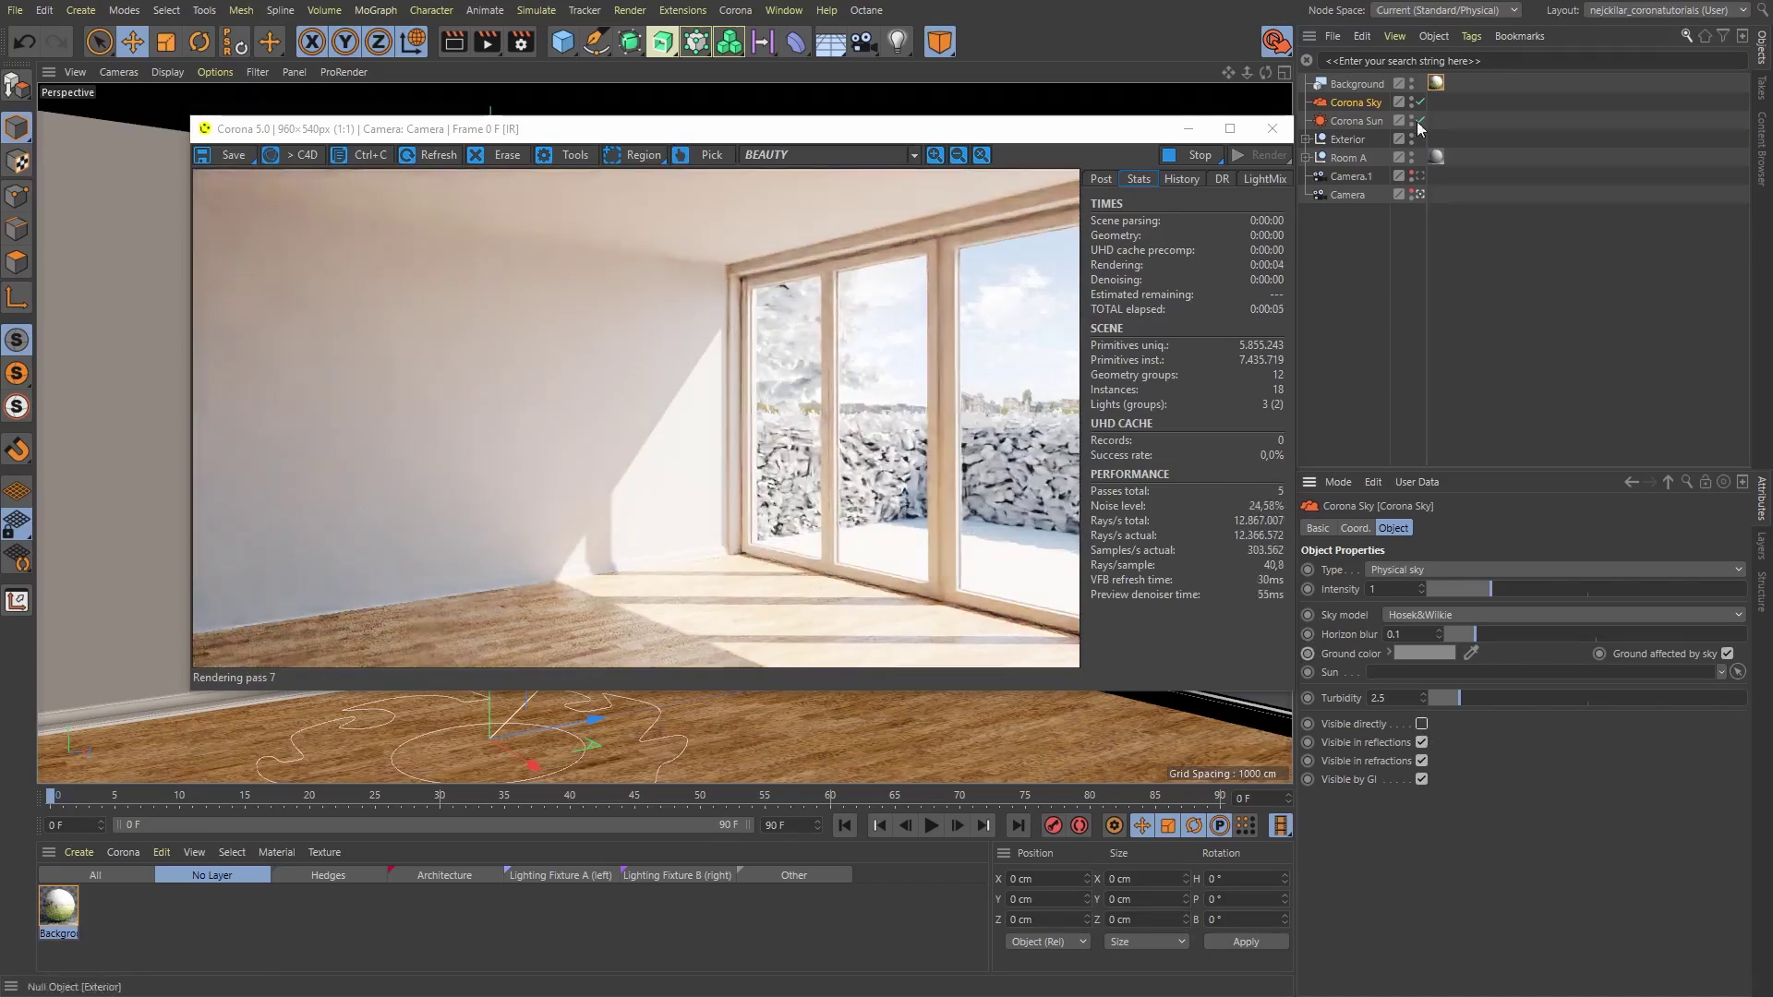
left_click(1436, 83)
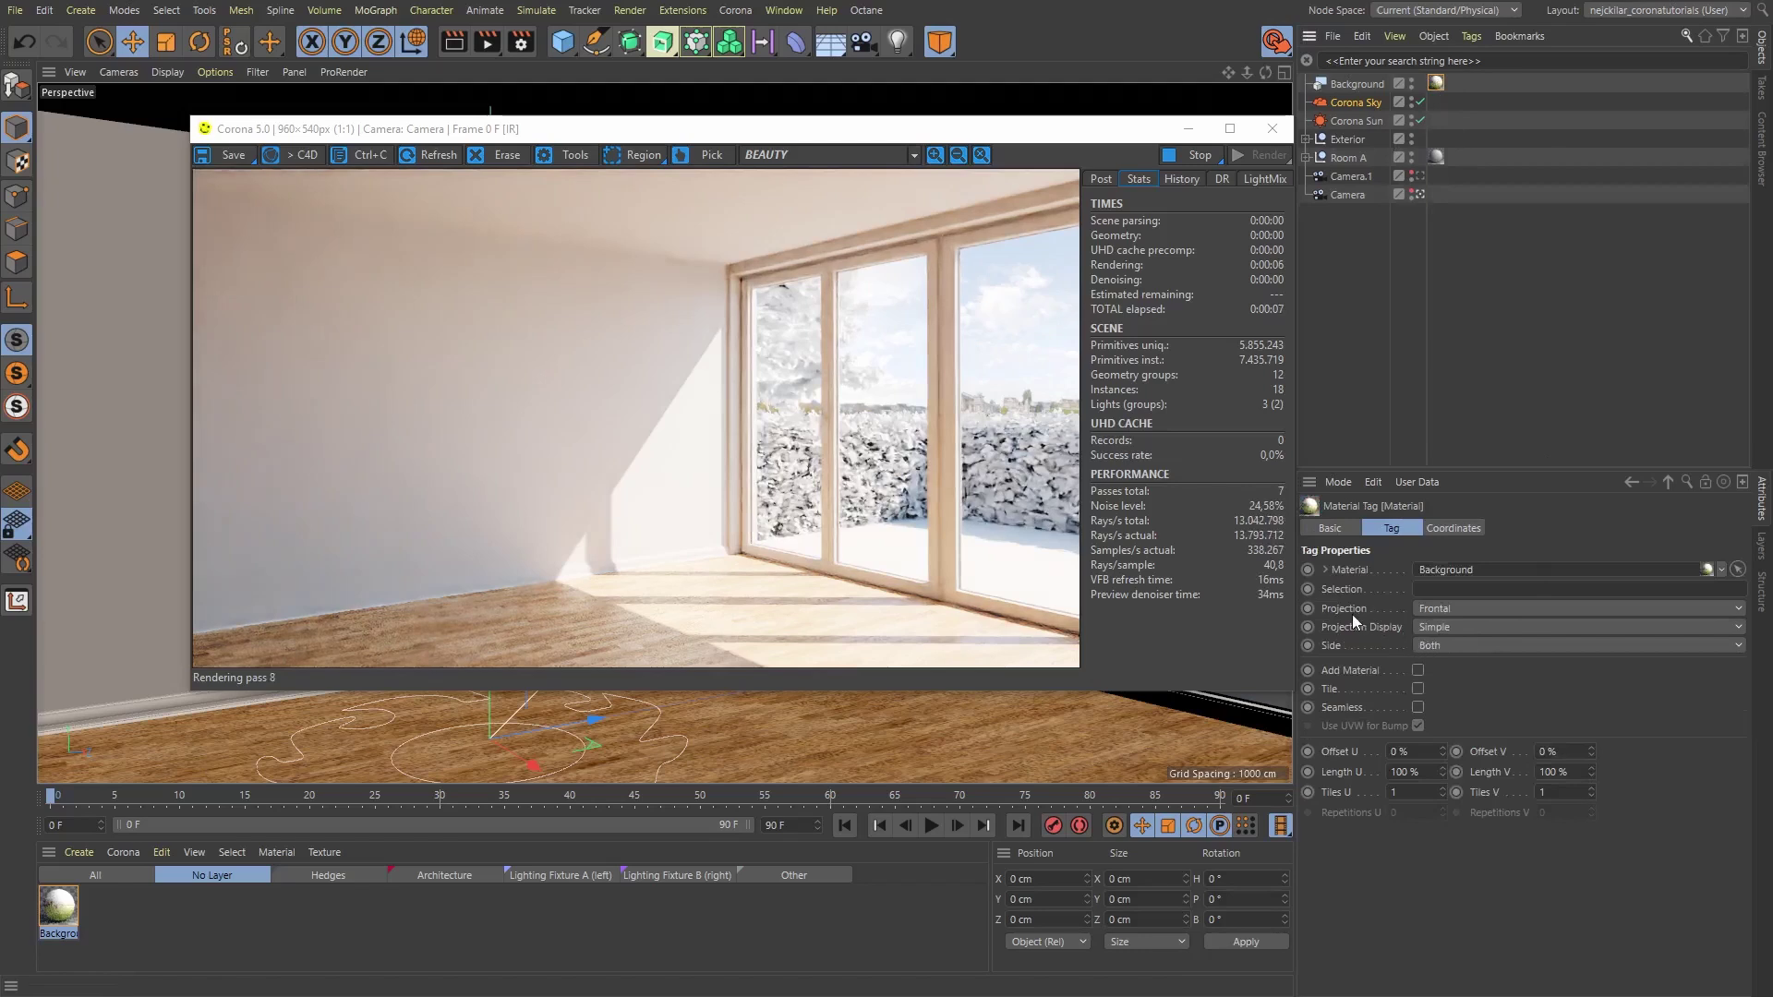